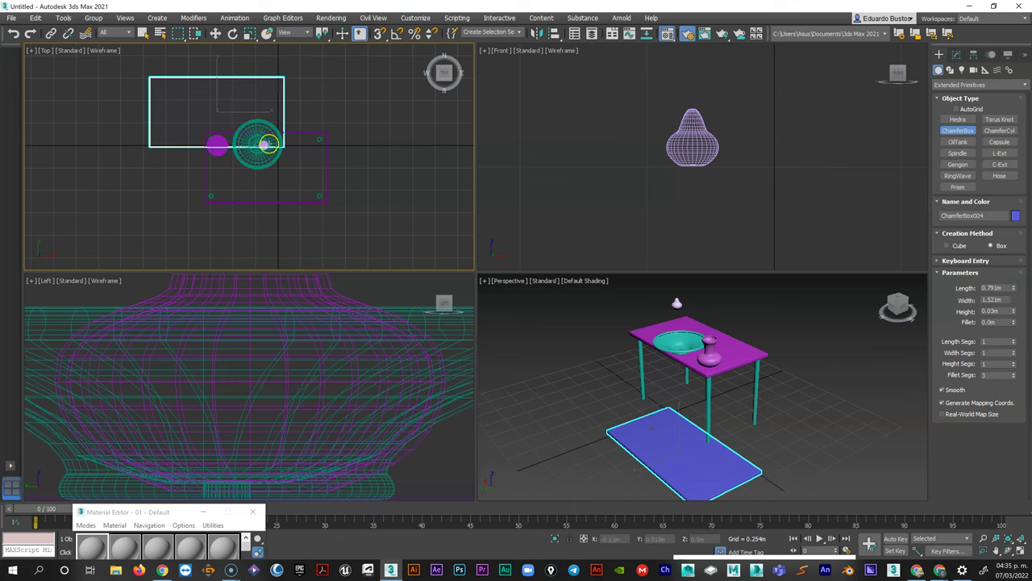
Finish the blue chamfer box's fillet and delete the box from the scene.
{"action": "left_click", "coordinate": [270, 142]}
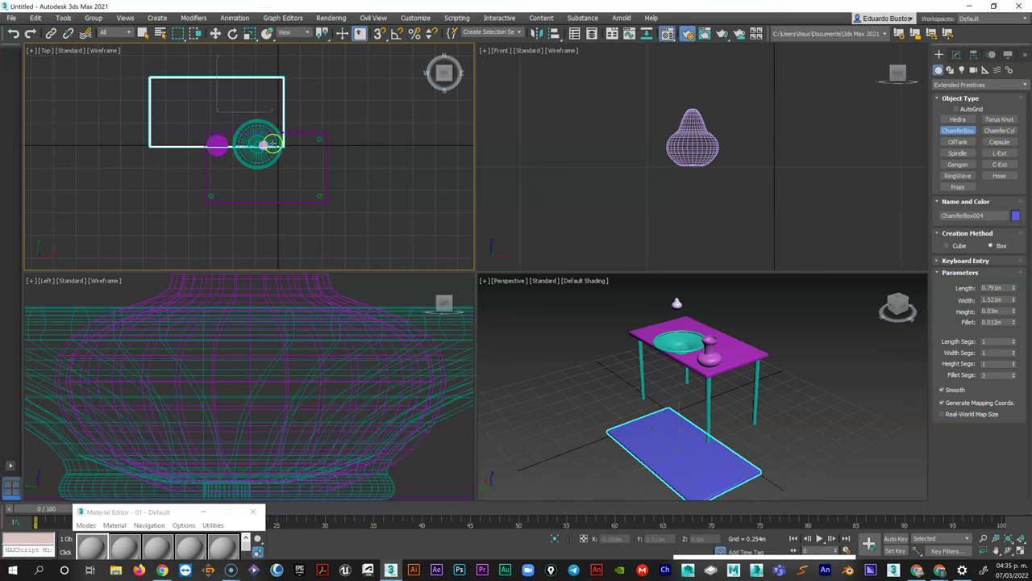
{"action": "left_click", "coordinate": [957, 55]}
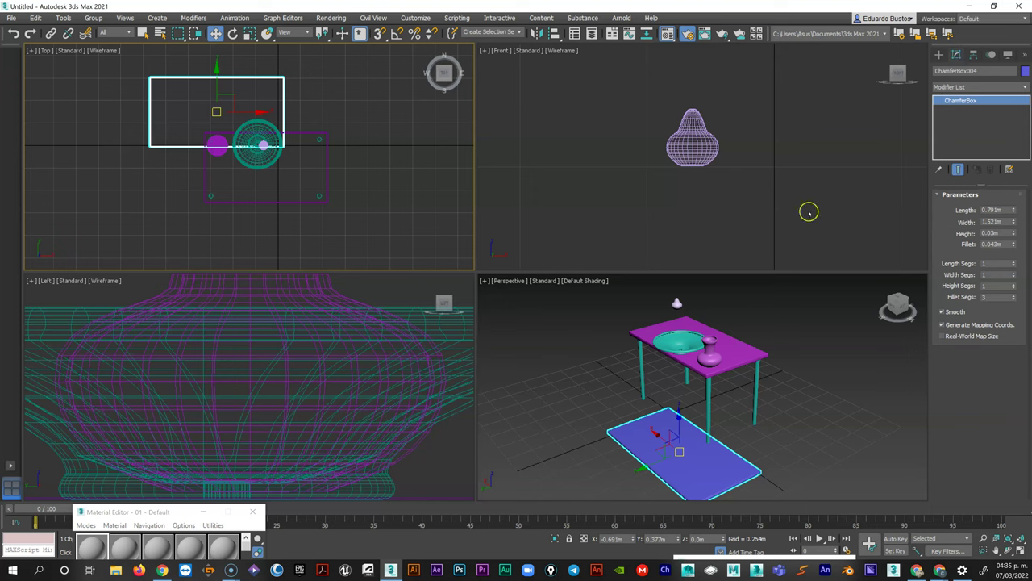
{"action": "key", "text": "Delete"}
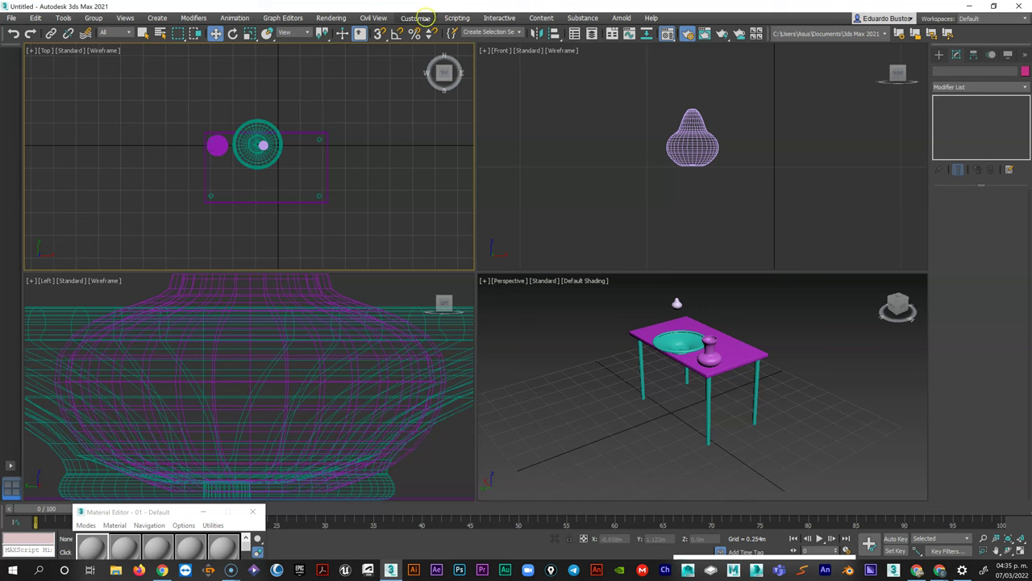
Try Generic Units as the display unit scale, and set it to Metric with Meters.
{"action": "left_click", "coordinate": [416, 18]}
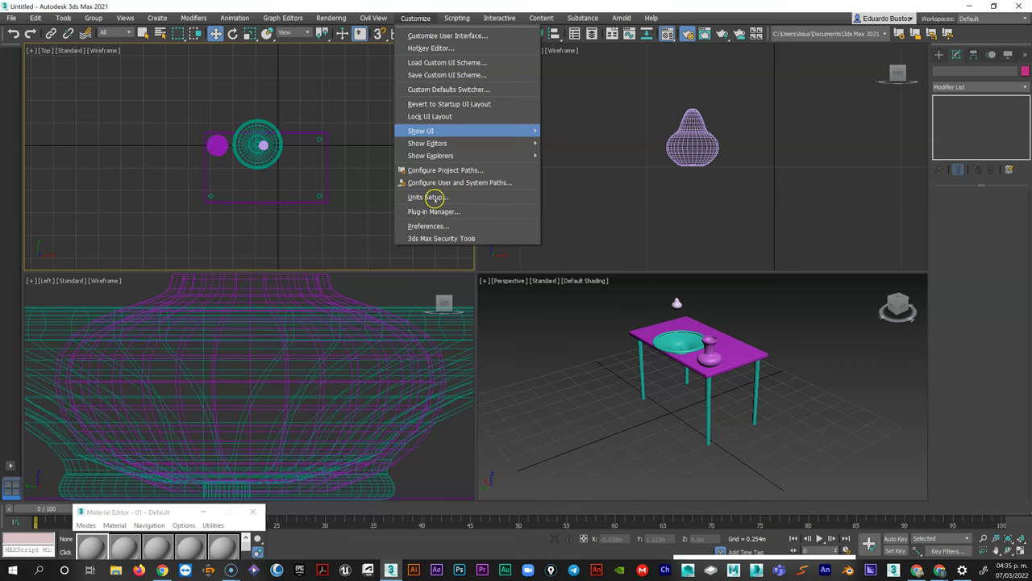
{"action": "left_click", "coordinate": [428, 196]}
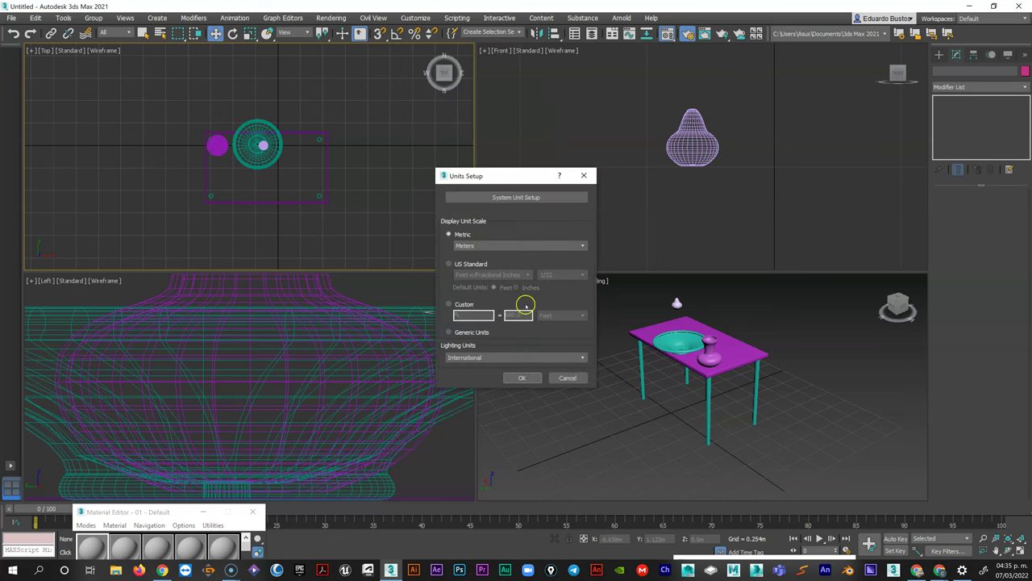
{"action": "left_click", "coordinate": [462, 332]}
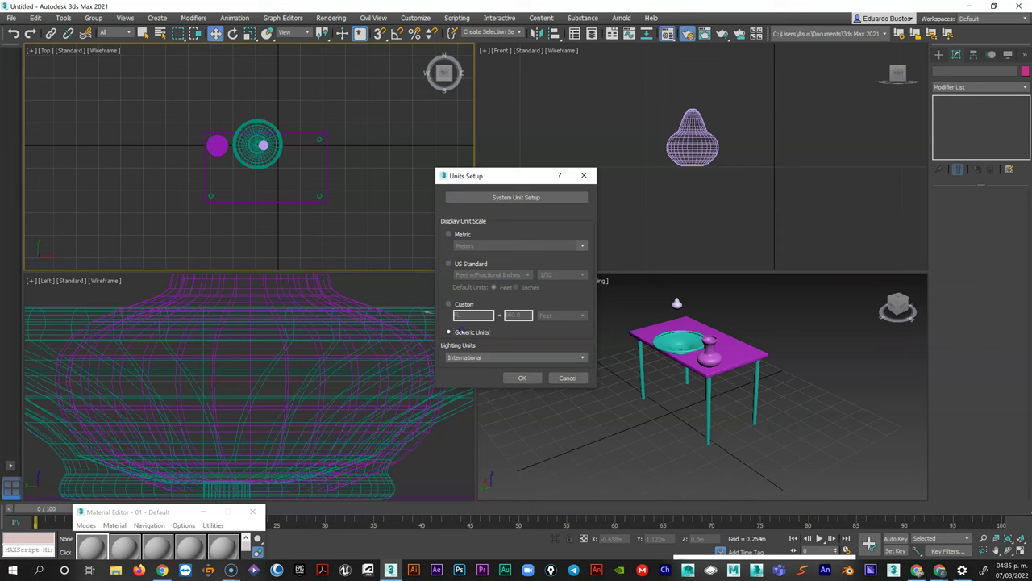
{"action": "left_click", "coordinate": [449, 232]}
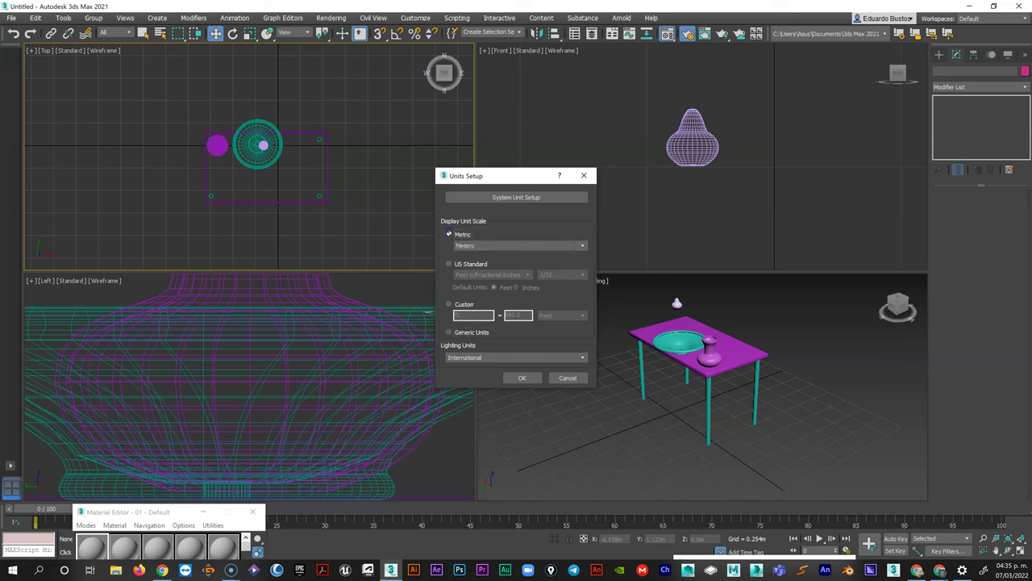
{"action": "left_click", "coordinate": [525, 378]}
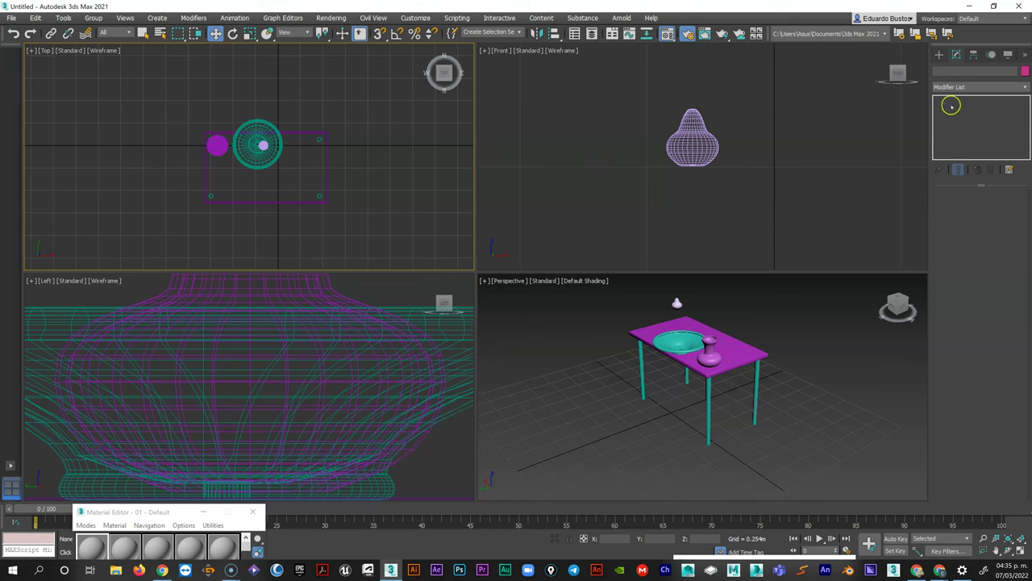
{"action": "left_click", "coordinate": [938, 53]}
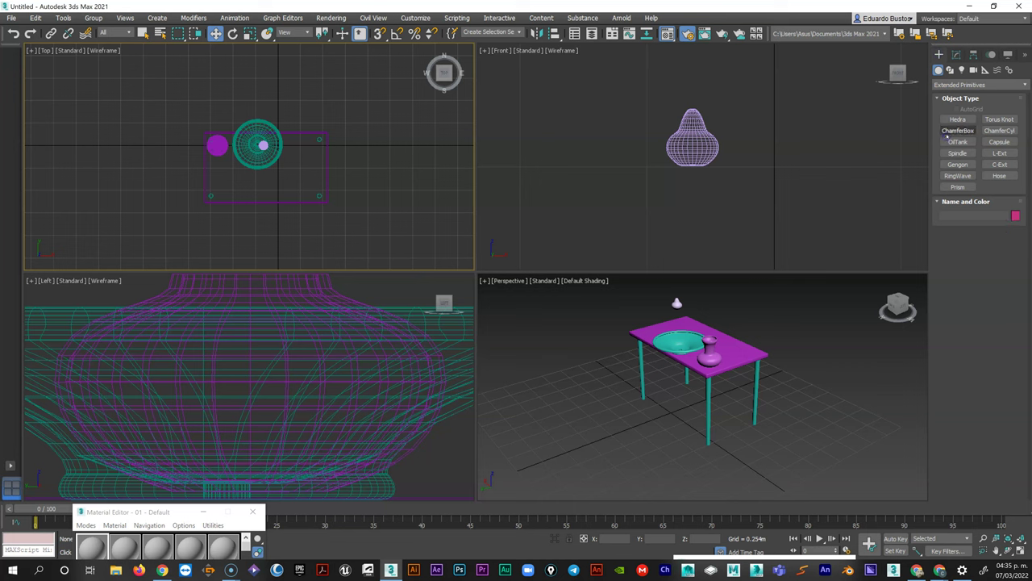
{"action": "left_click", "coordinate": [950, 132]}
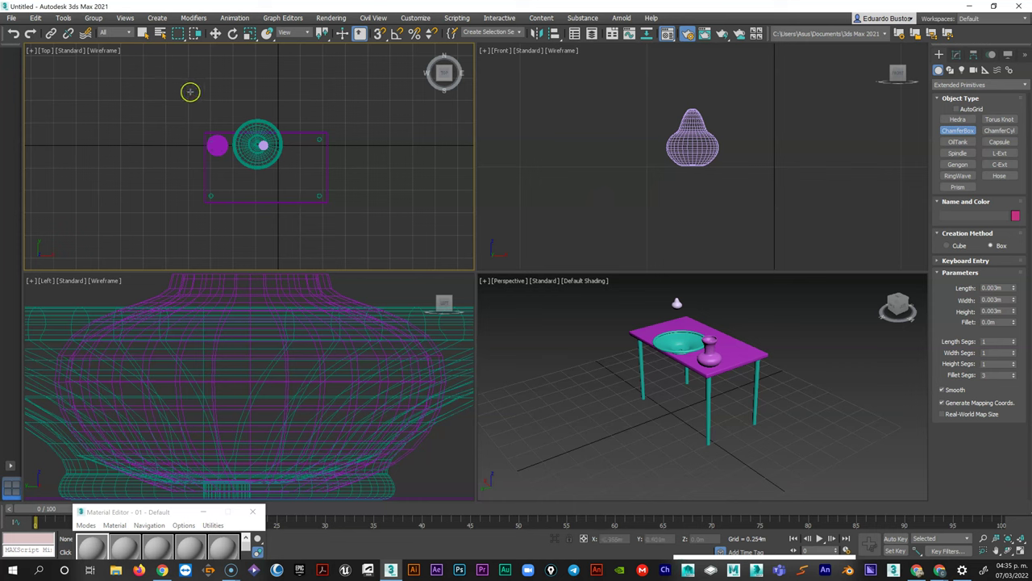
{"action": "key", "text": "w"}
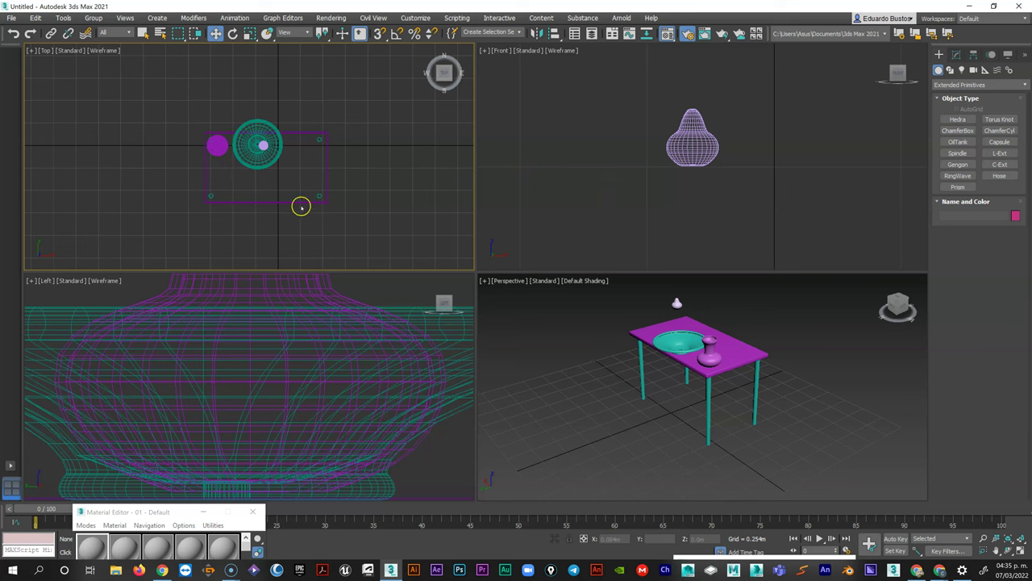
{"action": "left_click", "coordinate": [303, 201]}
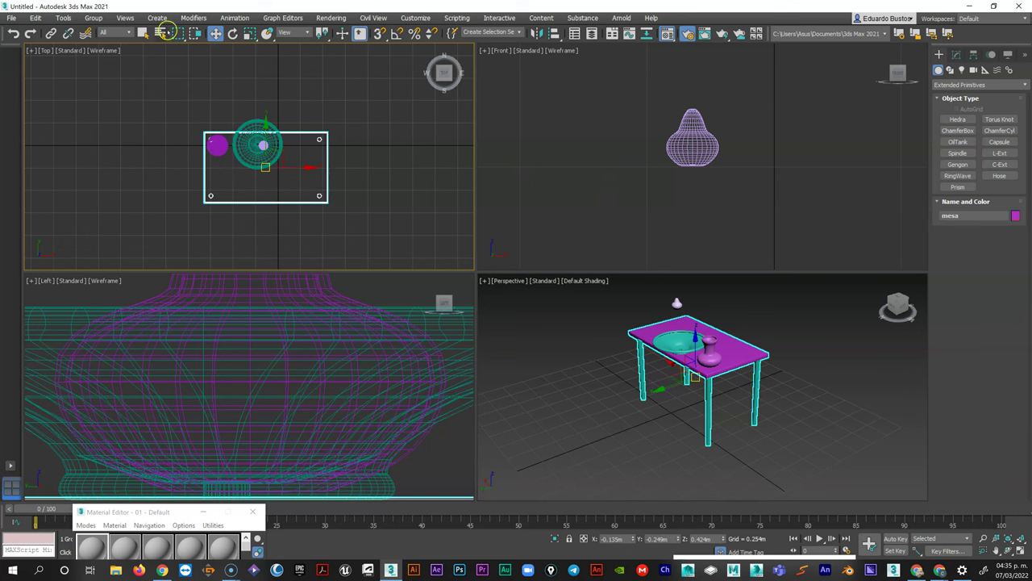
{"action": "left_click", "coordinate": [94, 17]}
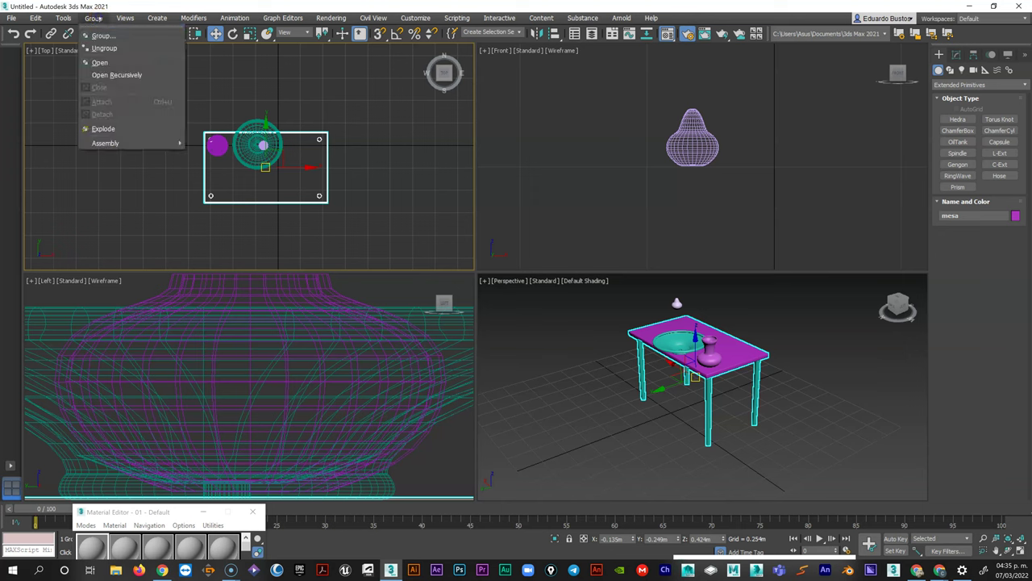
{"action": "left_click", "coordinate": [121, 48]}
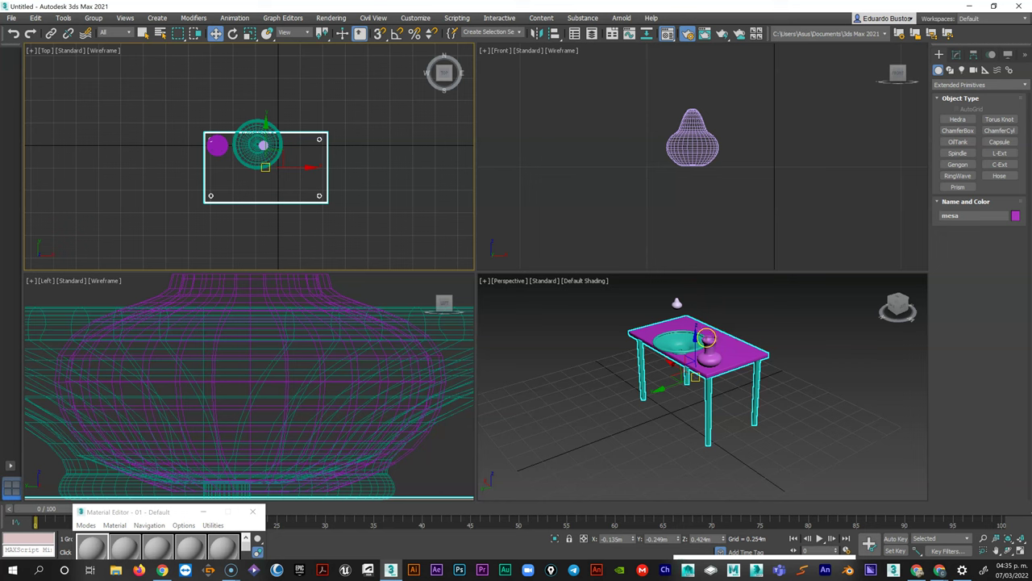
Delete the middle vertex at the top rim of the vase's line profile beneath its Lathe modifier.
{"action": "left_click", "coordinate": [707, 338]}
{"action": "scroll", "coordinate": [592, 92], "scroll_direction": "down", "scroll_amount": 3}
{"action": "scroll", "coordinate": [818, 253], "scroll_direction": "up", "scroll_amount": 3}
{"action": "middle_click_drag", "start_coordinate": [818, 253], "coordinate": [765, 110]}
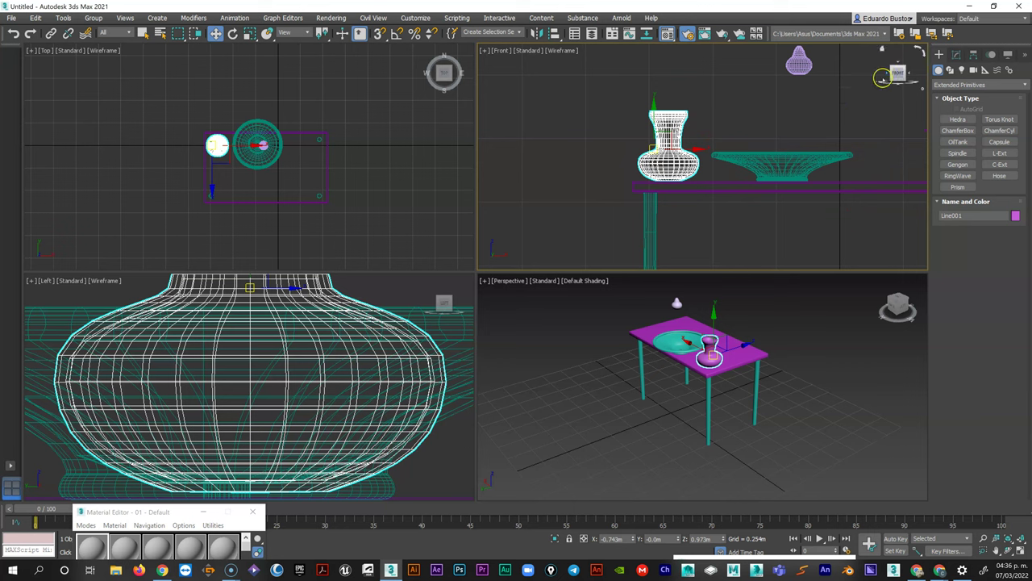
{"action": "left_click", "coordinate": [955, 54]}
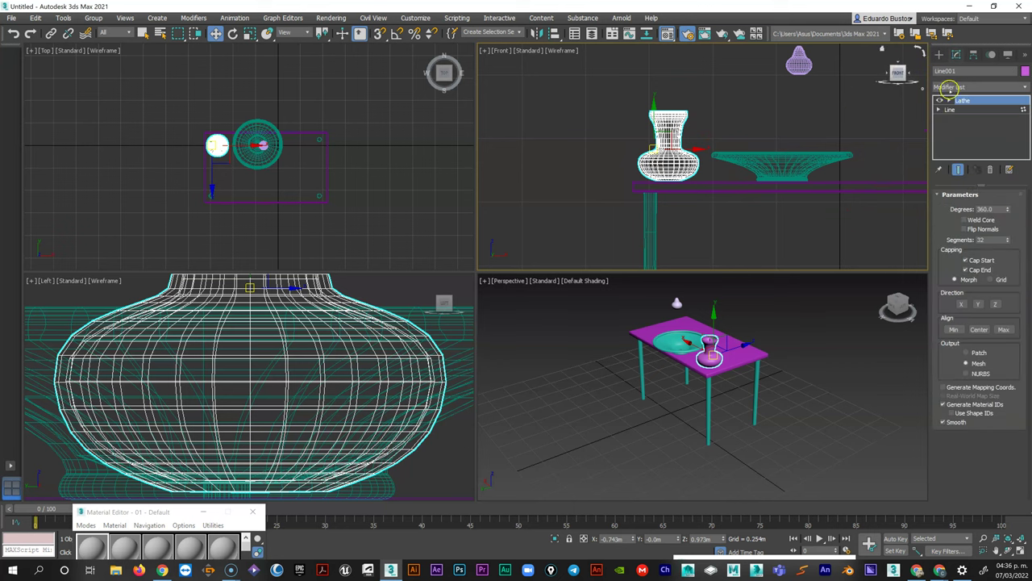
{"action": "left_click", "coordinate": [950, 110]}
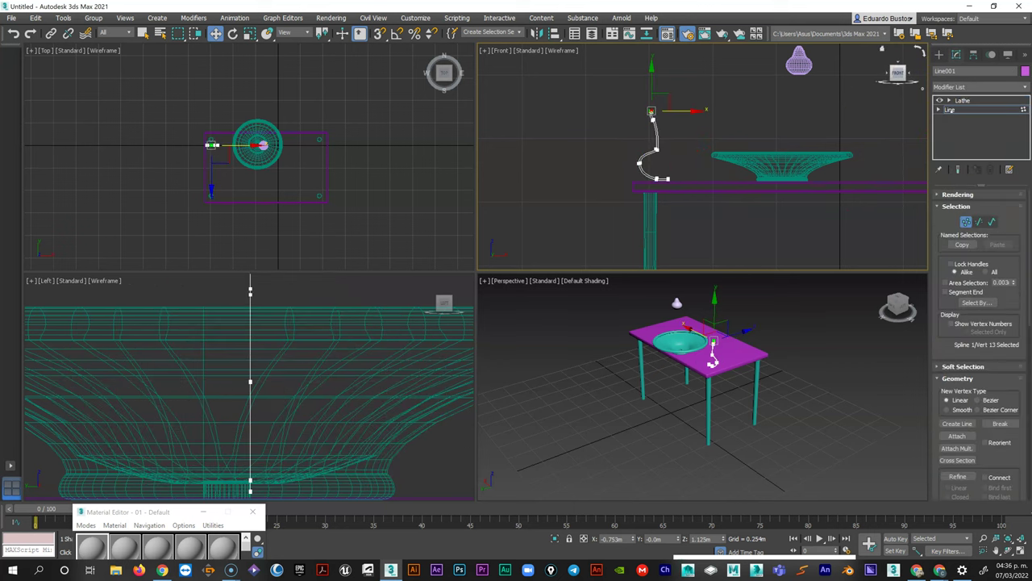
{"action": "scroll", "coordinate": [652, 111], "scroll_direction": "up", "scroll_amount": 4}
{"action": "scroll", "coordinate": [672, 106], "scroll_direction": "up", "scroll_amount": 4}
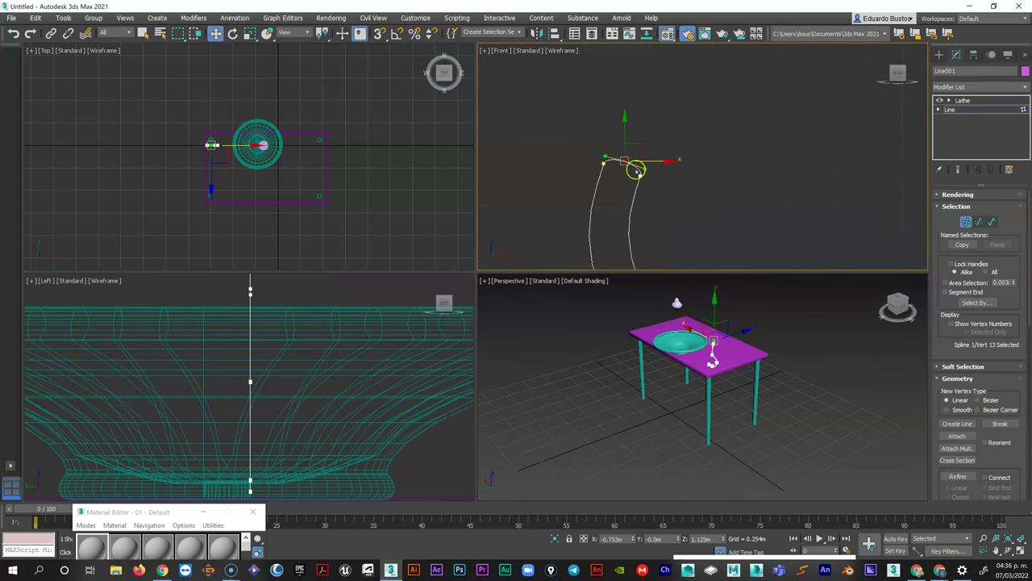
{"action": "right_click", "coordinate": [661, 184]}
{"action": "left_click", "coordinate": [618, 155]}
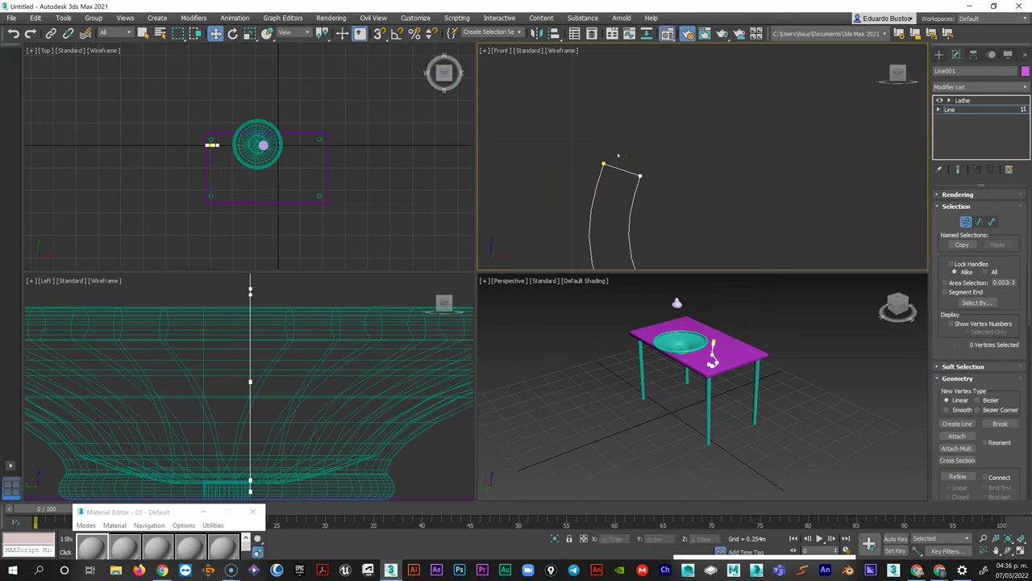
Insert a vertex in the middle of the profile's straight top rim segment with Refine.
{"action": "right_click", "coordinate": [613, 168]}
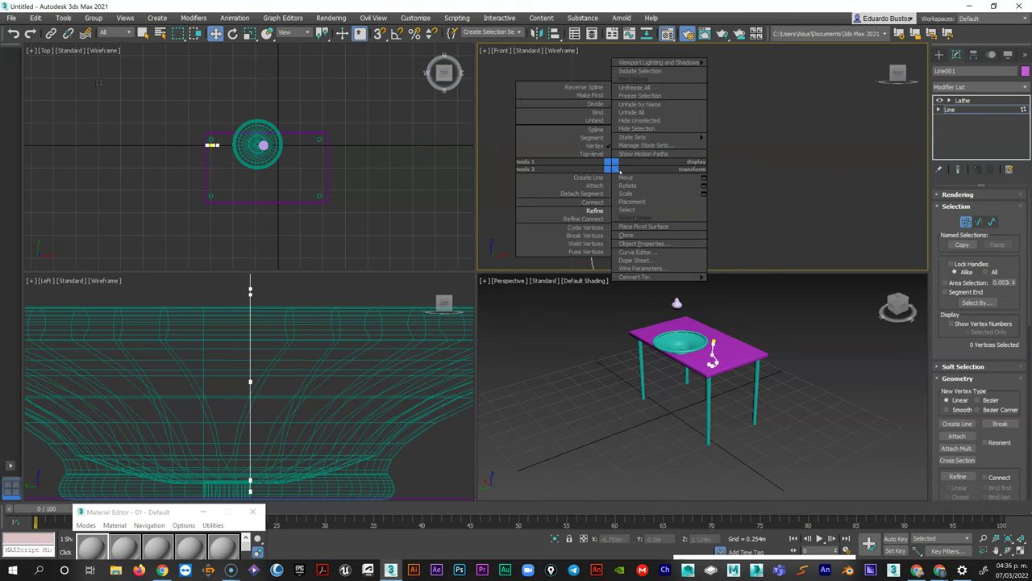
{"action": "left_click", "coordinate": [591, 209]}
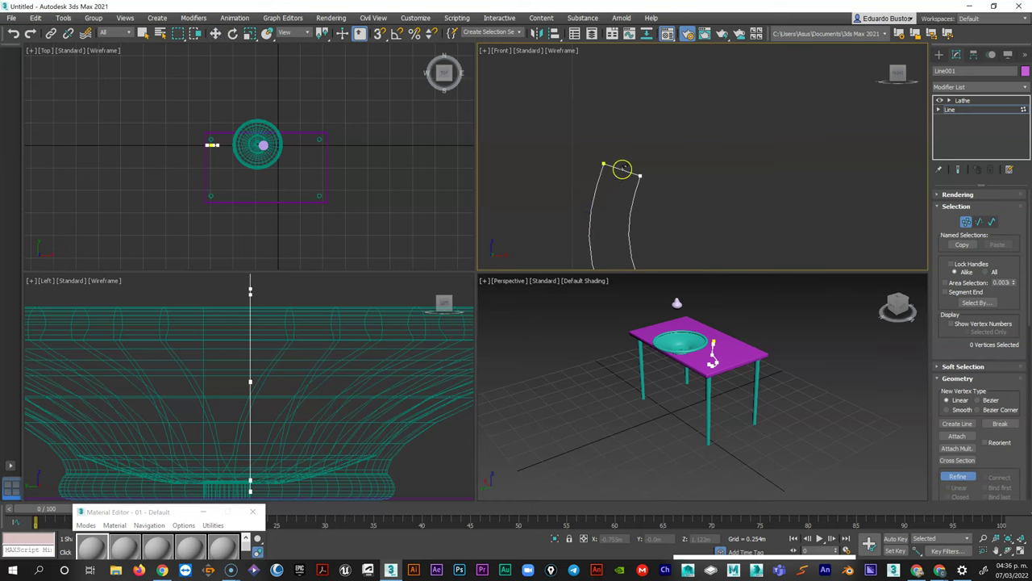
{"action": "right_click", "coordinate": [625, 175]}
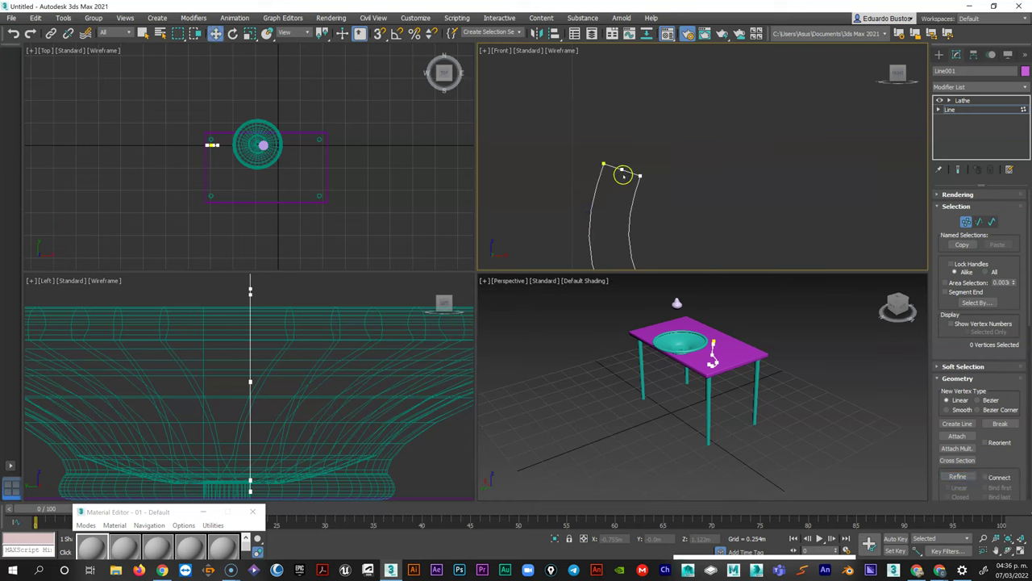
Move the new rim vertex slightly upward to round the top edge of the vase profile.
{"action": "left_click", "coordinate": [622, 169]}
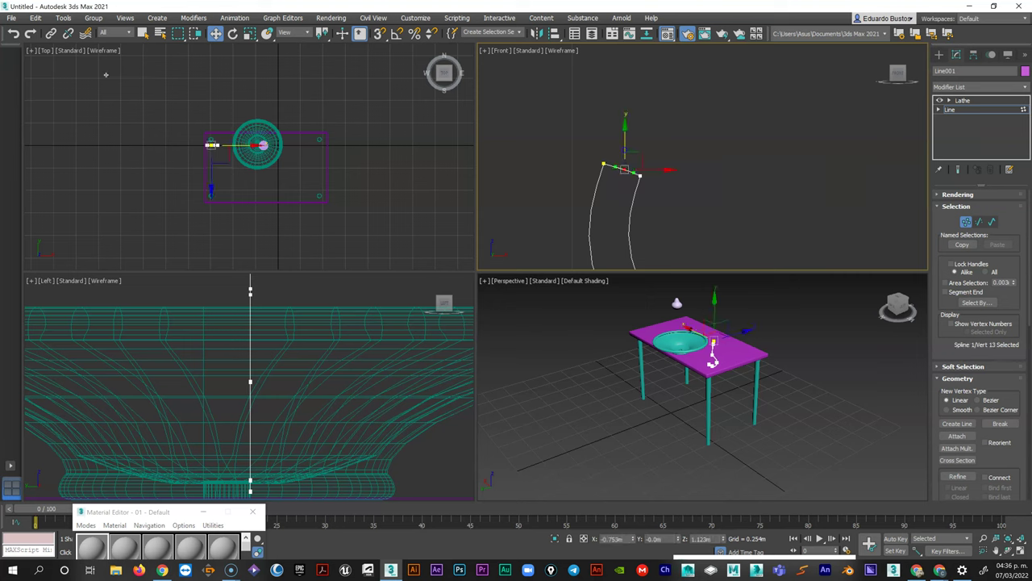
{"action": "left_click_drag", "start_coordinate": [622, 130], "coordinate": [623, 125]}
{"action": "left_click", "coordinate": [610, 164]}
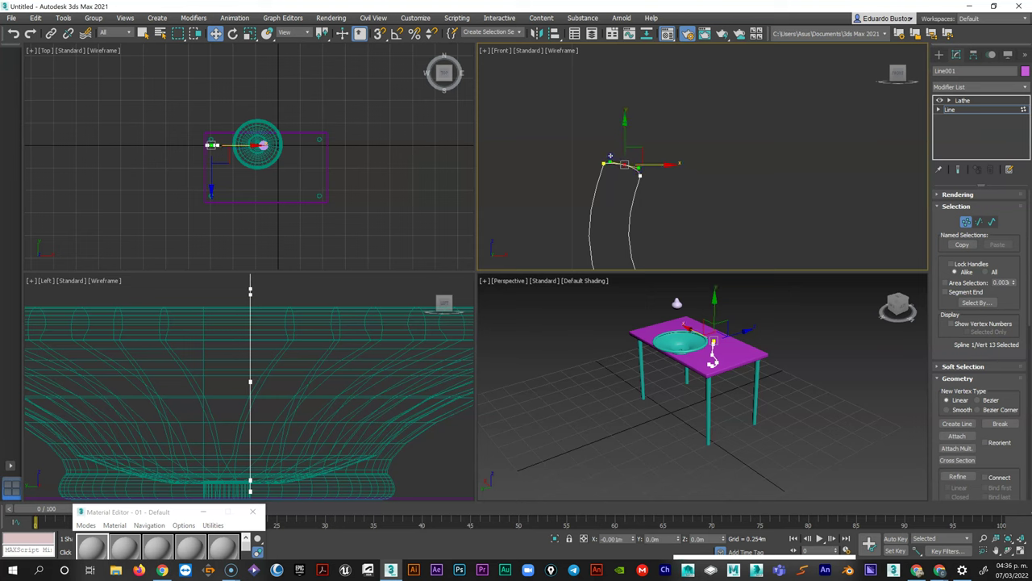
{"action": "left_click_drag", "start_coordinate": [622, 138], "coordinate": [618, 139]}
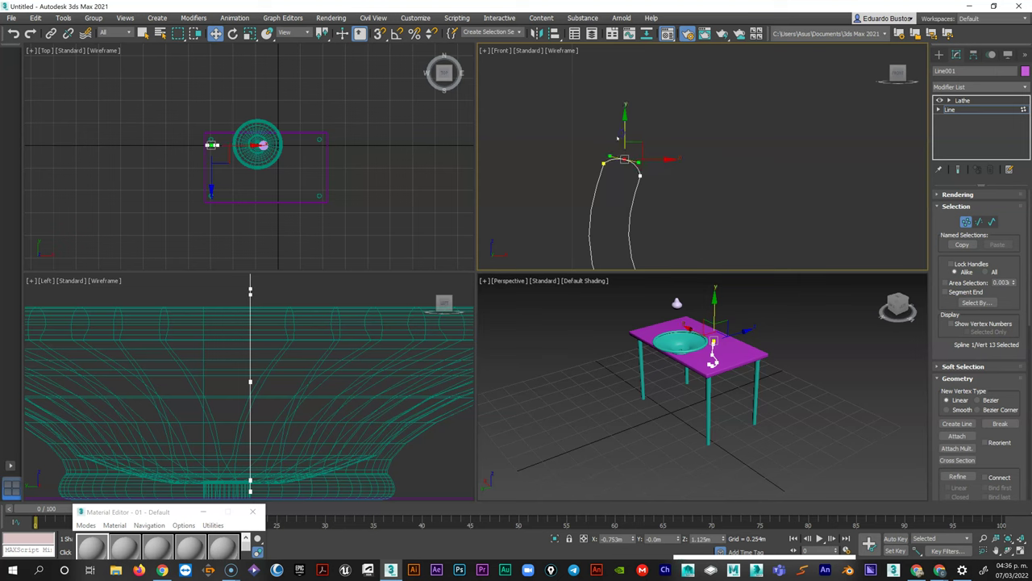
Remove the existing Lathe modifier from the vase profile and apply a new Lathe modifier.
{"action": "left_click", "coordinate": [945, 101]}
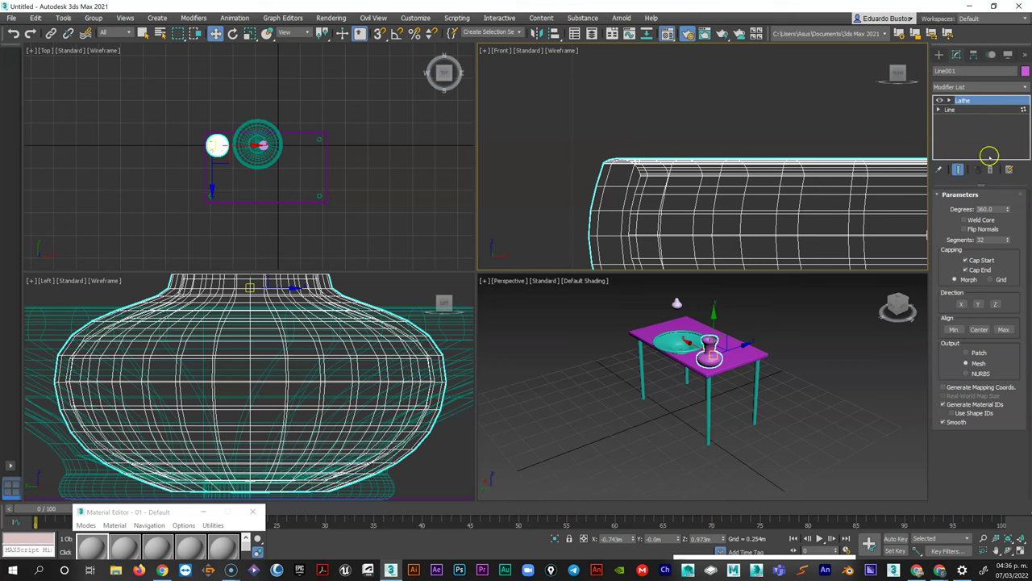
{"action": "left_click", "coordinate": [990, 168]}
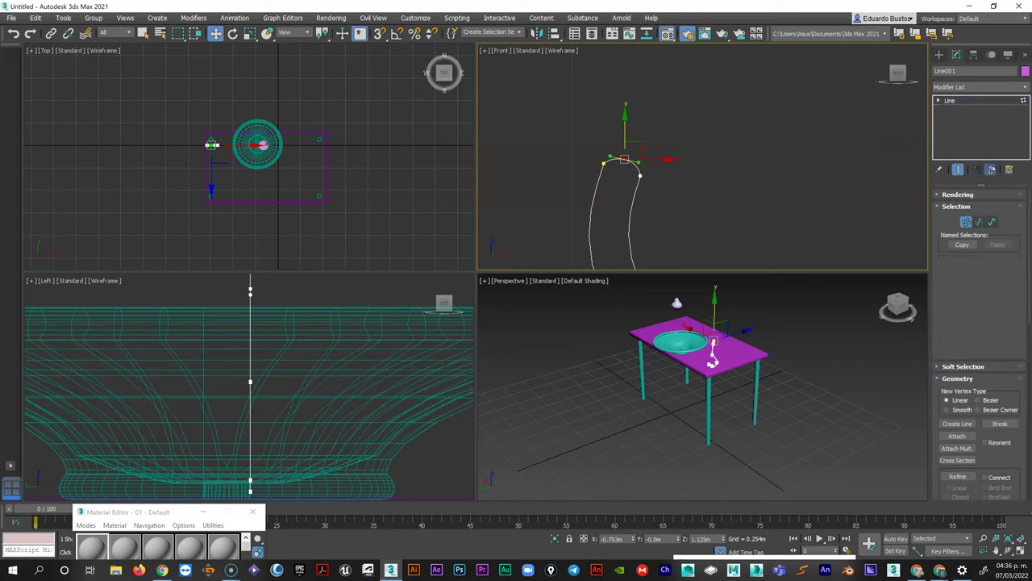
{"action": "left_click", "coordinate": [978, 86]}
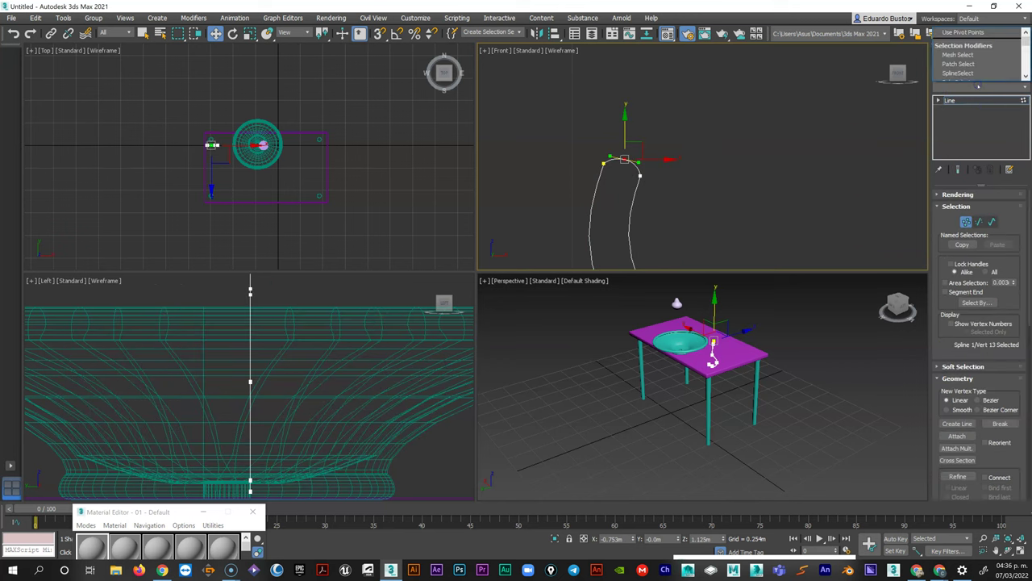
{"action": "key", "text": "l"}
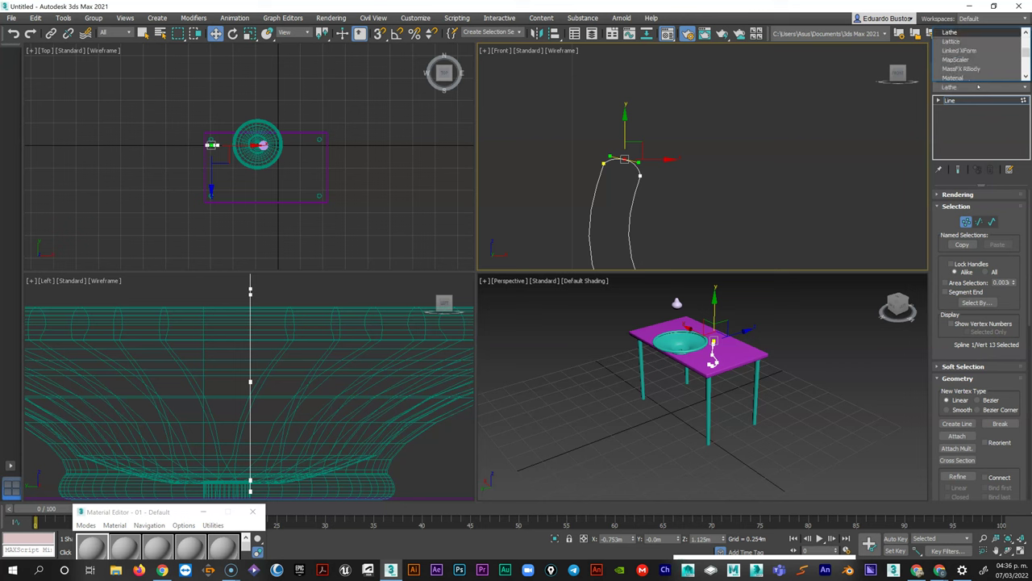
{"action": "key", "text": "Return"}
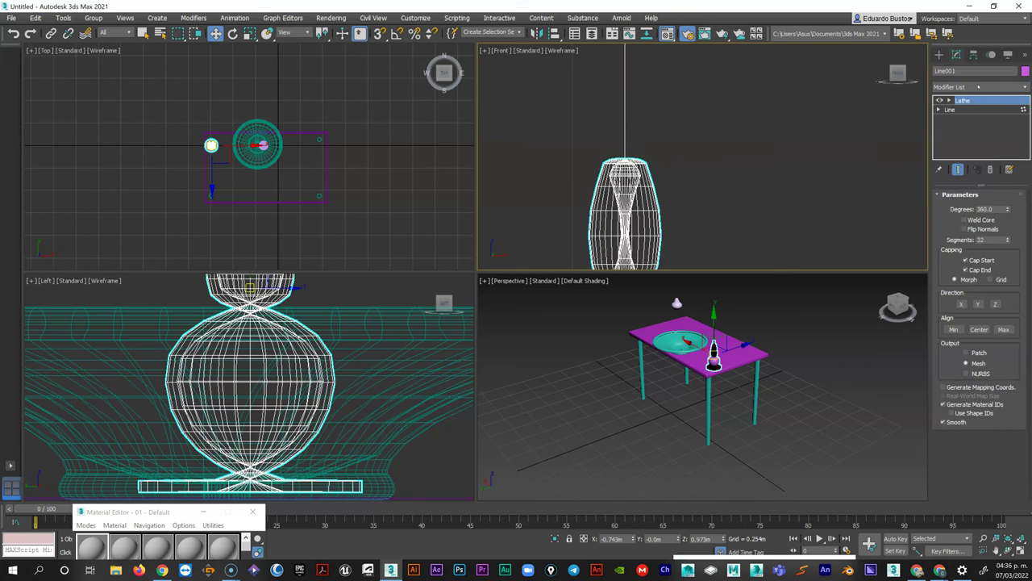
{"action": "scroll", "coordinate": [746, 383], "scroll_direction": "up", "scroll_amount": 5}
{"action": "scroll", "coordinate": [740, 385], "scroll_direction": "up", "scroll_amount": 2}
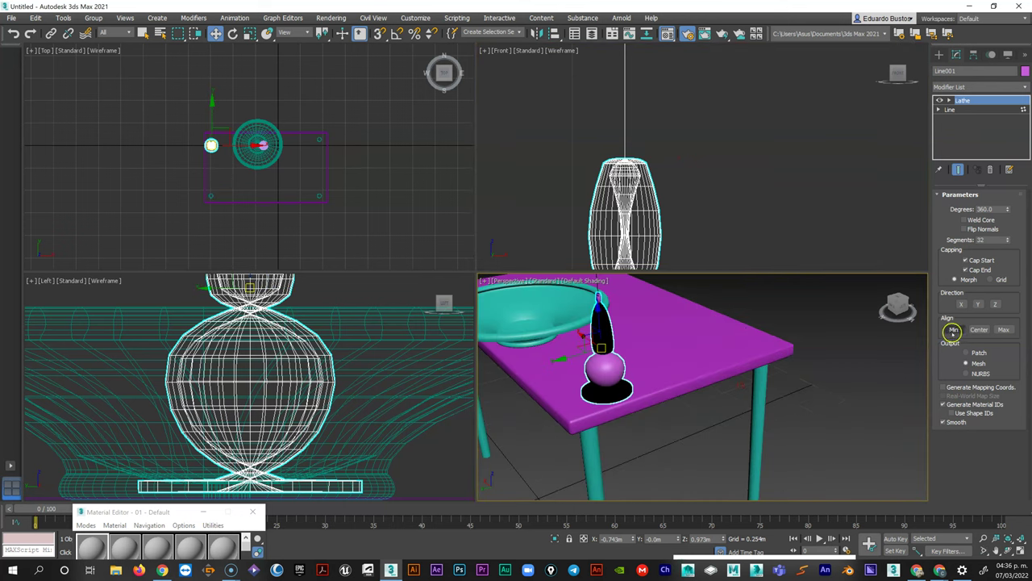
Try the Min alignment for the Lathe axis of the vase profile.
{"action": "left_click", "coordinate": [953, 329]}
{"action": "scroll", "coordinate": [595, 242], "scroll_direction": "up", "scroll_amount": 4}
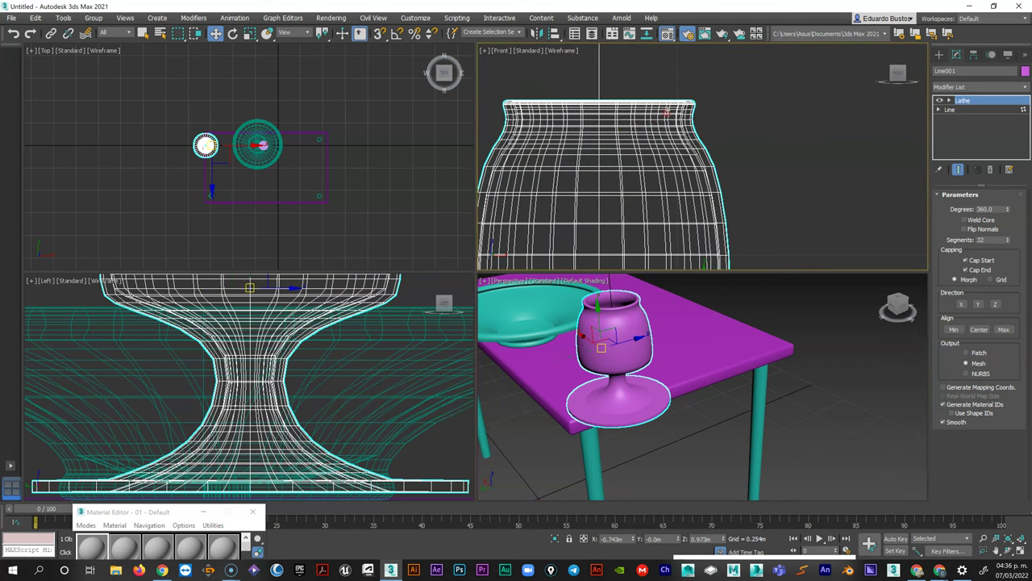
Set the alignment of the vase's Lathe axis to Max.
{"action": "scroll", "coordinate": [667, 113], "scroll_direction": "down", "scroll_amount": 3}
{"action": "scroll", "coordinate": [663, 115], "scroll_direction": "down", "scroll_amount": 1}
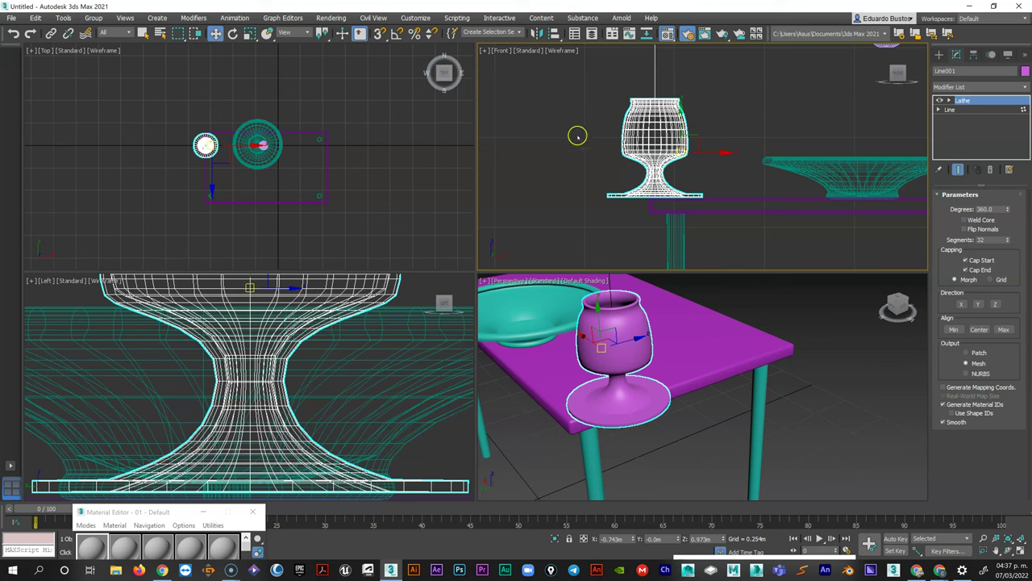
{"action": "left_click", "coordinate": [1003, 329]}
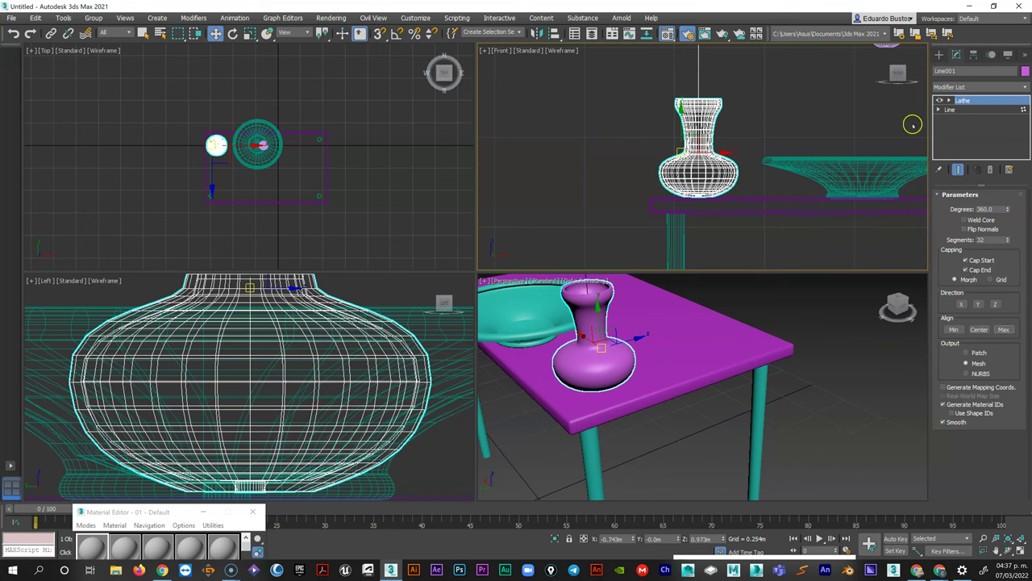
Move the axis of the vase's Lathe modifier about 0.006 m along negative X to narrow the vase.
{"action": "left_click", "coordinate": [939, 109]}
{"action": "left_click", "coordinate": [940, 109]}
{"action": "left_click", "coordinate": [948, 99]}
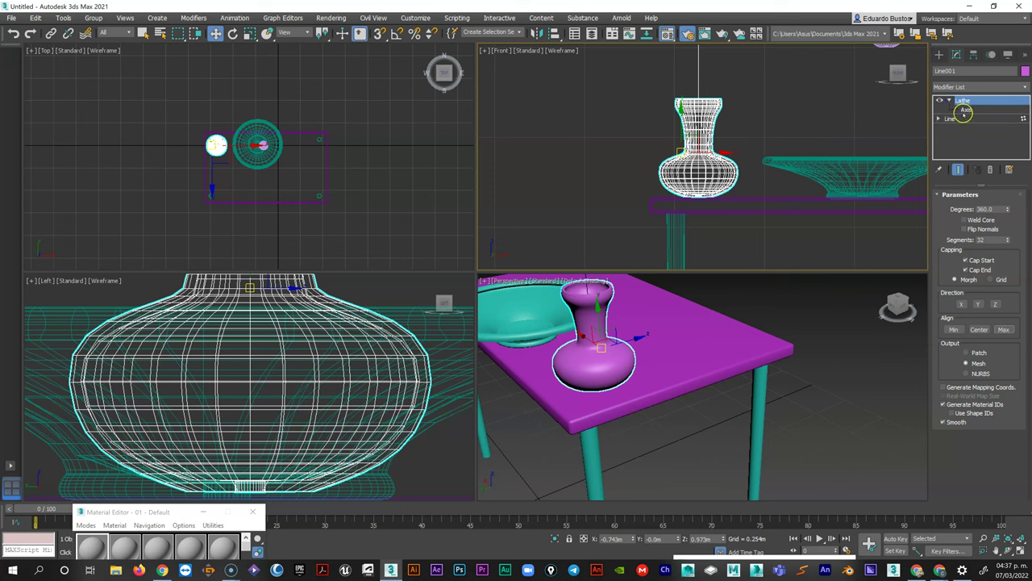
{"action": "left_click", "coordinate": [965, 110]}
{"action": "mouse_move", "coordinate": [742, 94]}
{"action": "left_mouse_down"}
{"action": "mouse_move", "coordinate": [750, 92]}
{"action": "mouse_move", "coordinate": [741, 92]}
{"action": "left_mouse_up"}
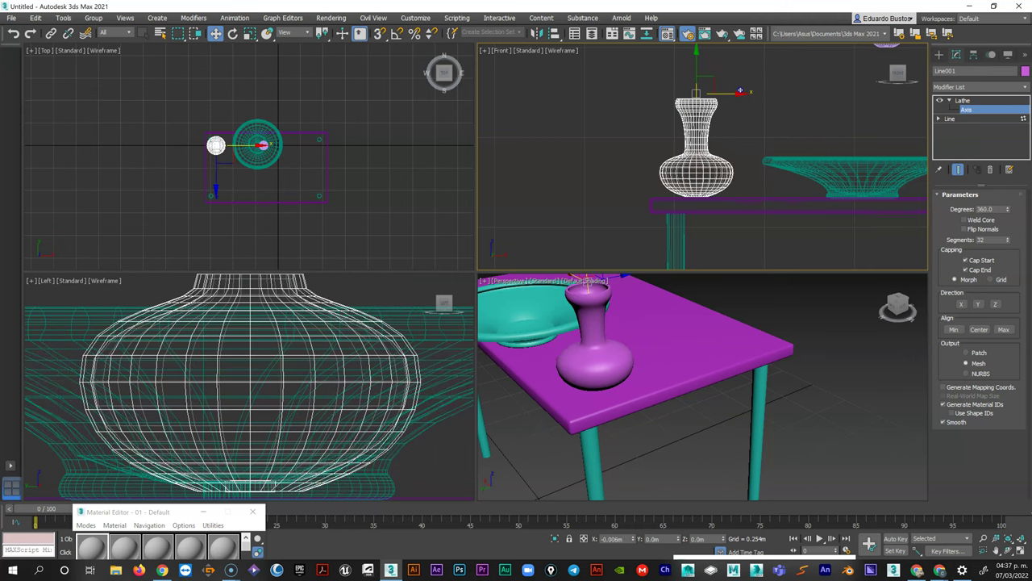
{"action": "left_click", "coordinate": [978, 109]}
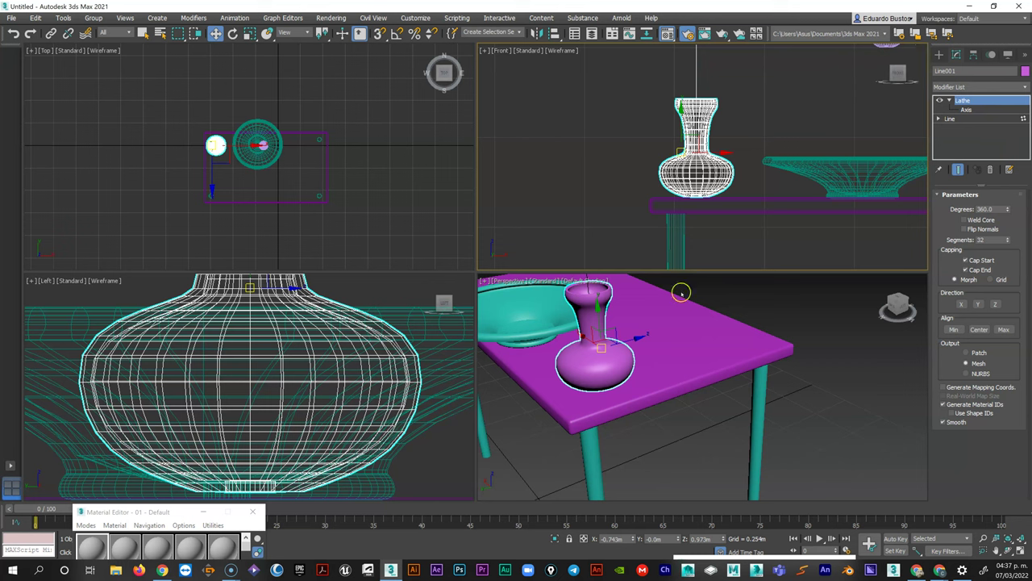
Try 16 segments for the vase's Lathe modifier, with the rim in close view.
{"action": "left_click", "coordinate": [652, 299]}
{"action": "scroll", "coordinate": [695, 372], "scroll_direction": "up", "scroll_amount": 5}
{"action": "middle_click_drag", "start_coordinate": [695, 372], "coordinate": [795, 323], "text": "alt"}
{"action": "left_click", "coordinate": [986, 231]}
{"action": "double_click", "coordinate": [988, 240]}
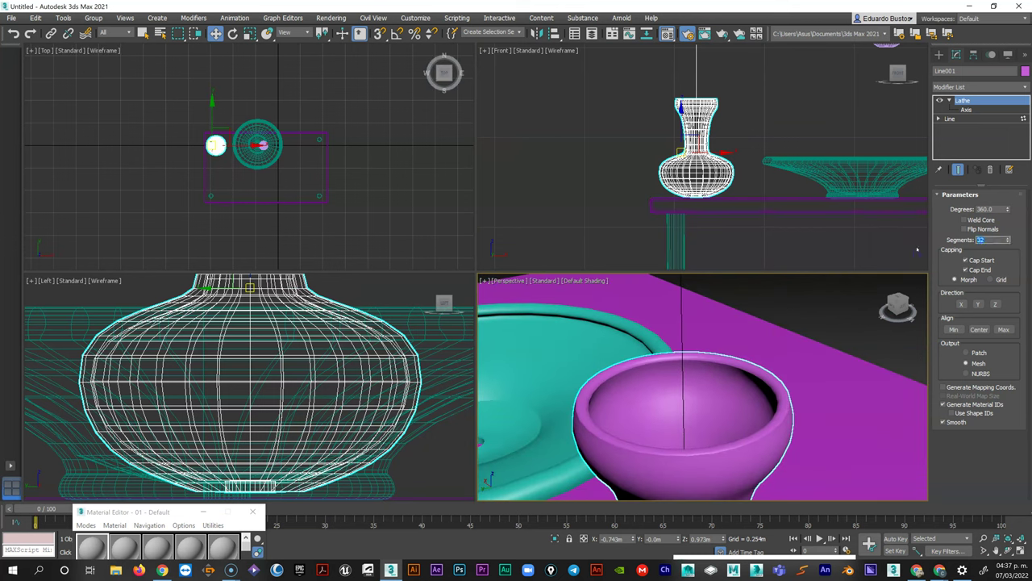
{"action": "type", "text": "16"}
{"action": "key", "text": "Return"}
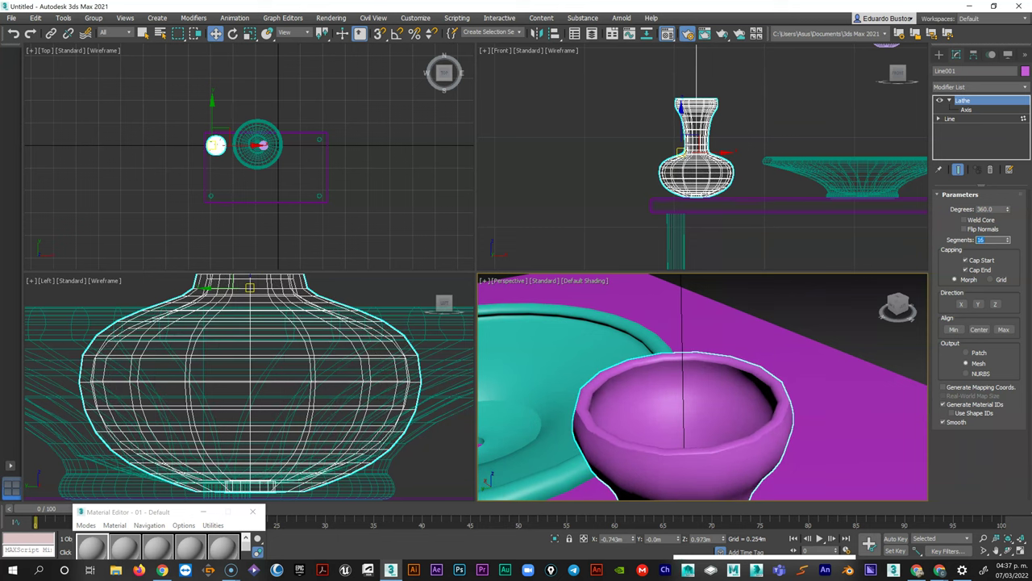
Set the segments of the vase's Lathe modifier to 24.
{"action": "type", "text": "24"}
{"action": "key", "text": "Return"}
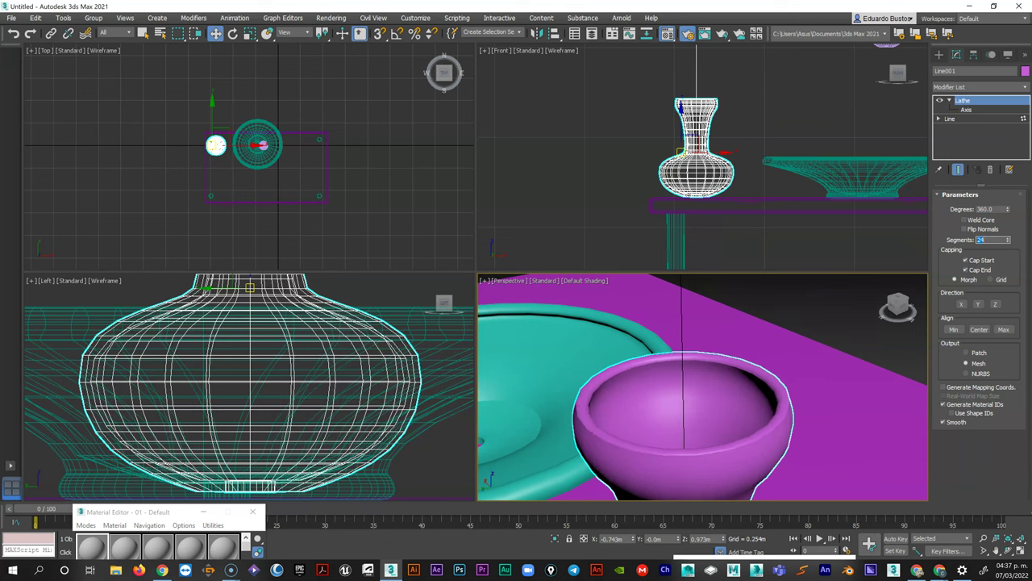
{"action": "scroll", "coordinate": [776, 401], "scroll_direction": "down", "scroll_amount": 5}
{"action": "middle_click_drag", "start_coordinate": [776, 401], "coordinate": [709, 383], "text": "alt"}
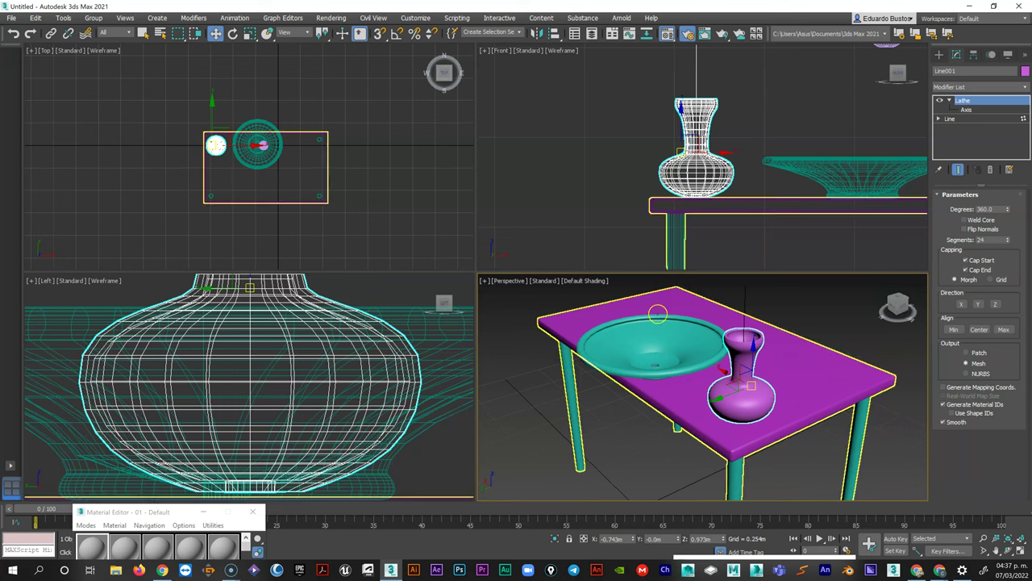
Remove the MassFX Rigid Body modifier from the plate on the table, keeping its Lathe modifier and line.
{"action": "left_click", "coordinate": [871, 153]}
{"action": "left_click", "coordinate": [871, 153]}
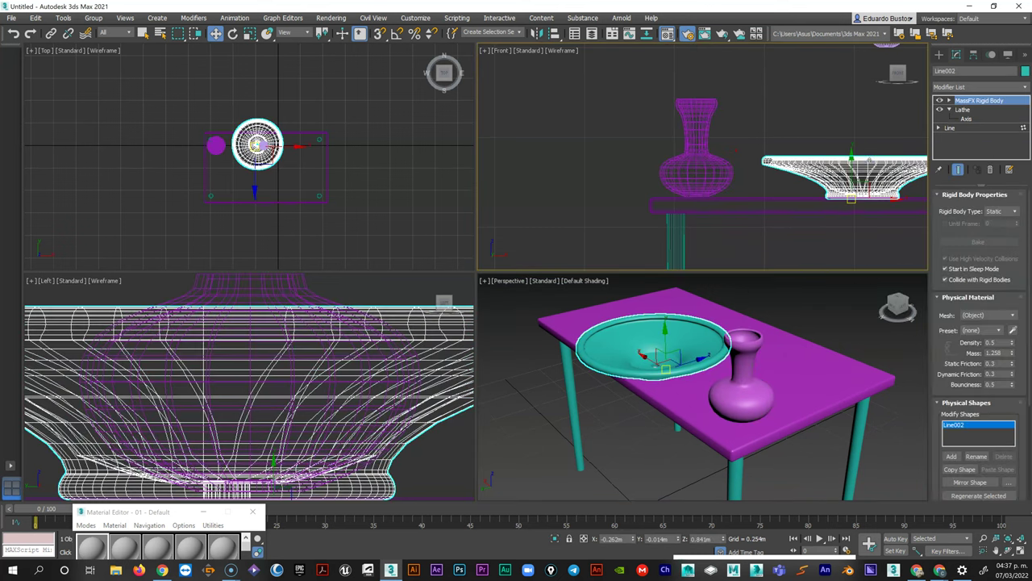
{"action": "key", "text": "Delete"}
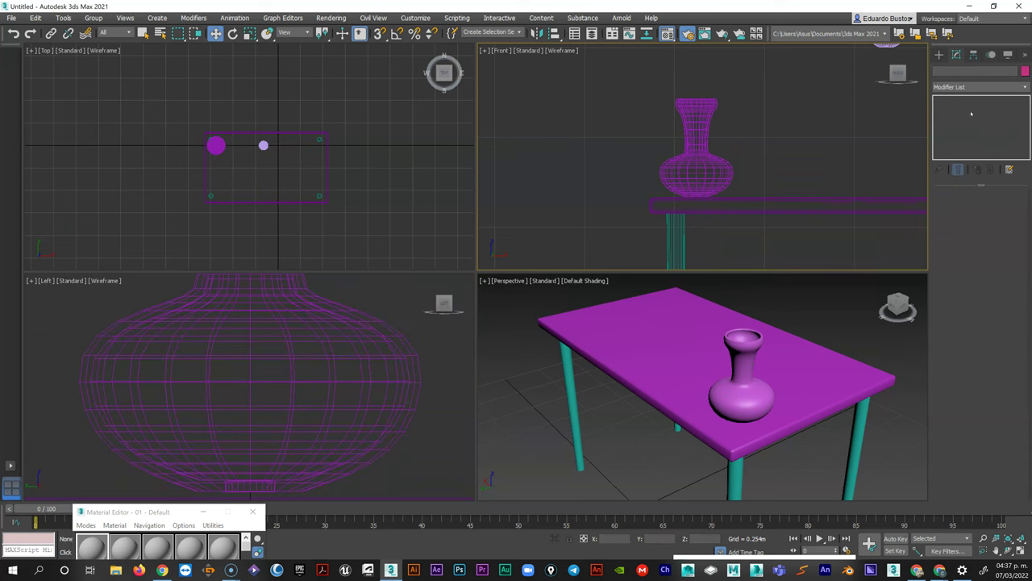
{"action": "key", "text": "ctrl+z"}
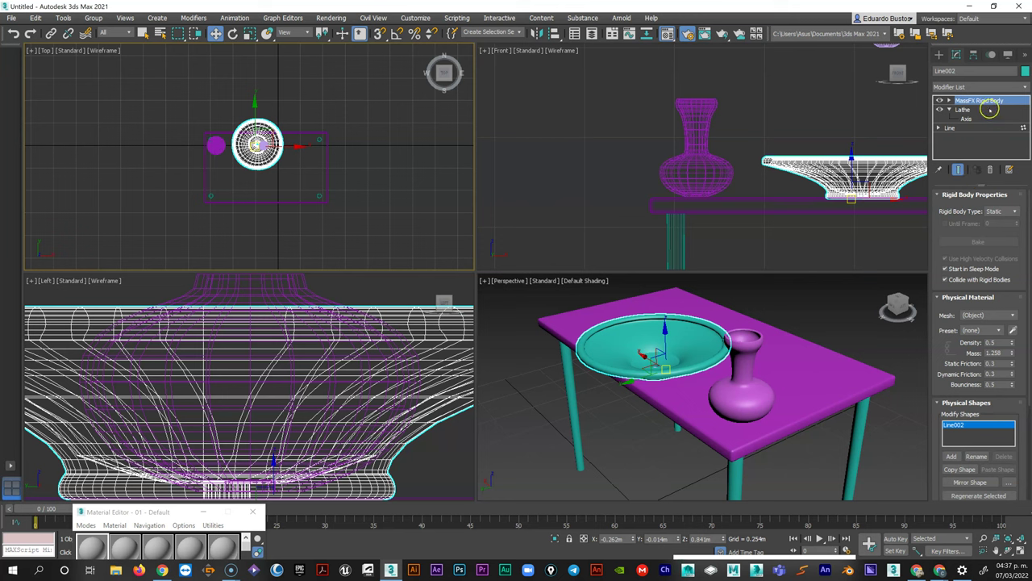
{"action": "left_click", "coordinate": [991, 171]}
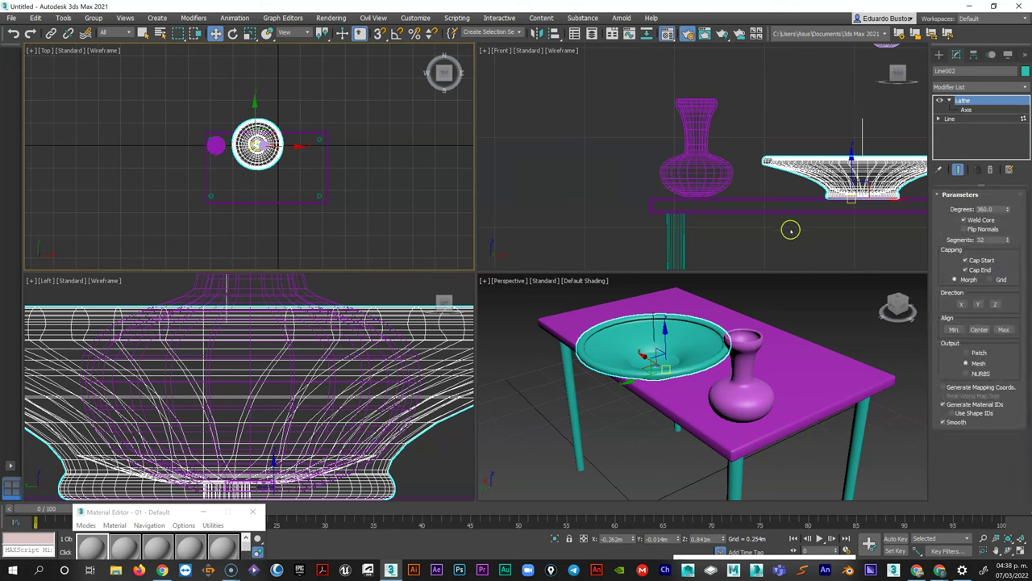
{"action": "scroll", "coordinate": [645, 298], "scroll_direction": "down", "scroll_amount": 5}
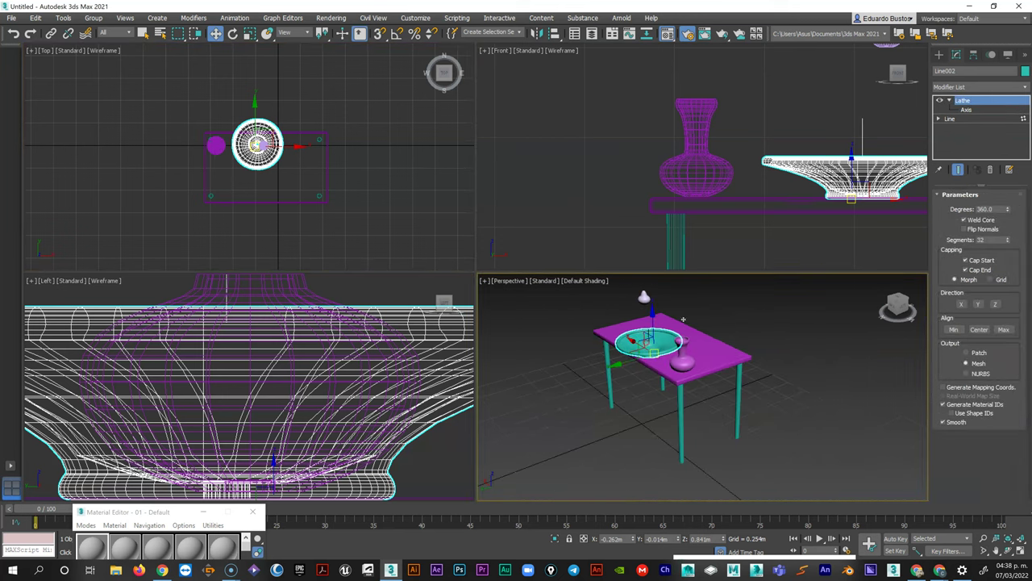
Select the top rim vertex of the plate's line profile and try to convert it to Bezier Corner.
{"action": "left_click", "coordinate": [949, 118]}
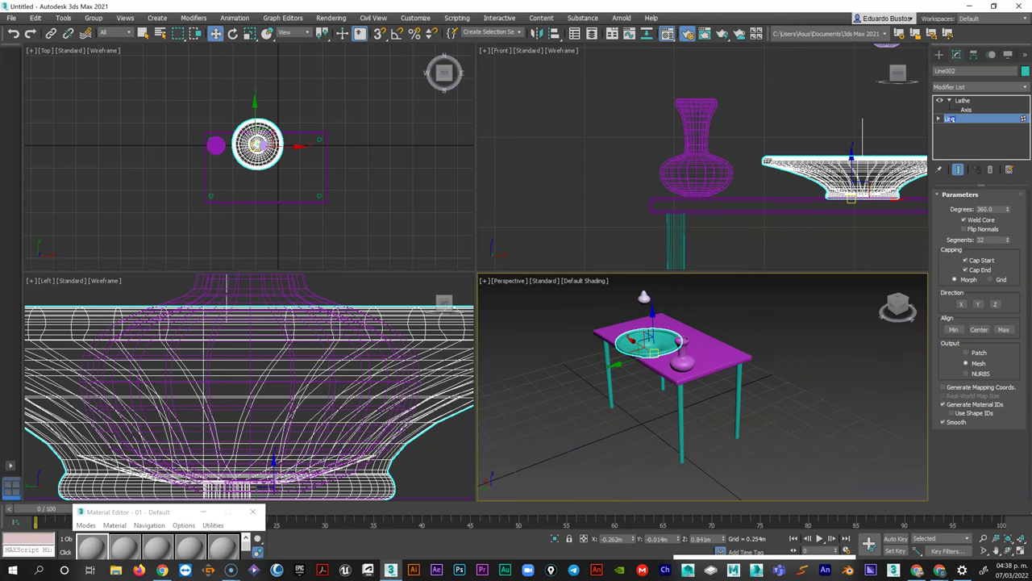
{"action": "scroll", "coordinate": [858, 173], "scroll_direction": "up", "scroll_amount": 5}
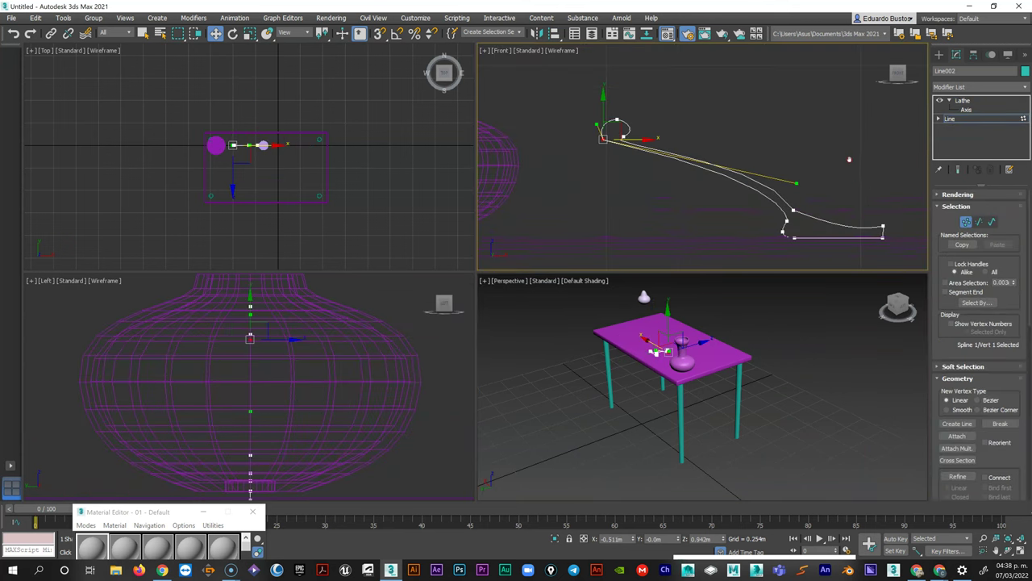
{"action": "scroll", "coordinate": [682, 166], "scroll_direction": "up", "scroll_amount": 3}
{"action": "scroll", "coordinate": [694, 169], "scroll_direction": "down", "scroll_amount": 5}
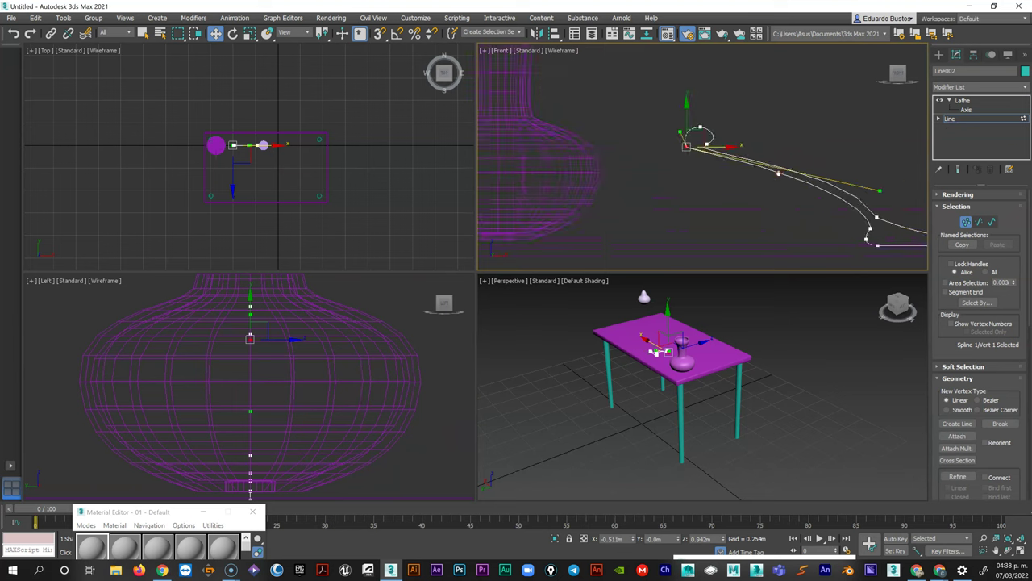
{"action": "scroll", "coordinate": [698, 210], "scroll_direction": "up", "scroll_amount": 4}
{"action": "scroll", "coordinate": [697, 210], "scroll_direction": "up", "scroll_amount": 3}
{"action": "middle_click_drag", "start_coordinate": [691, 212], "coordinate": [629, 219]}
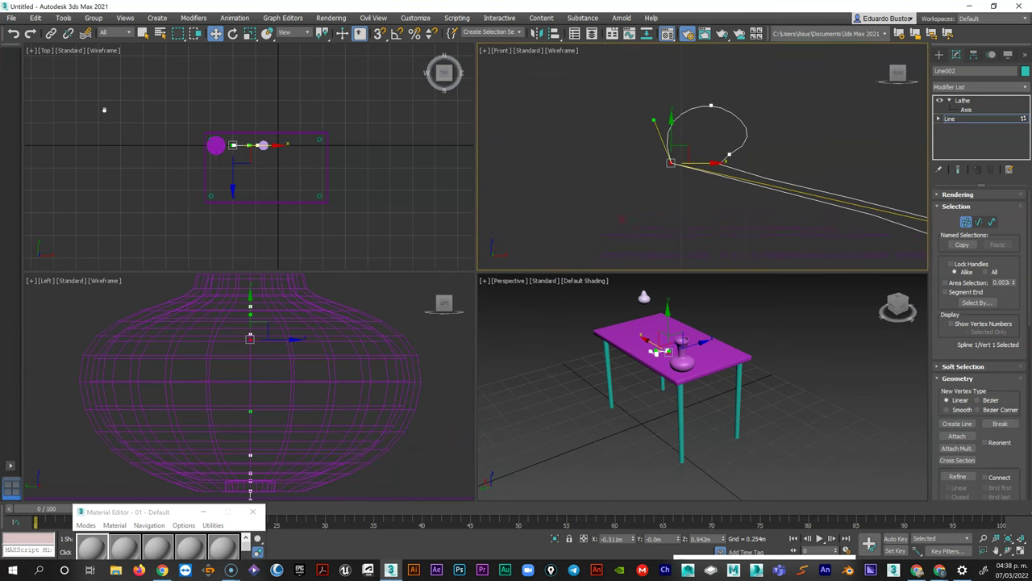
{"action": "left_click", "coordinate": [710, 105]}
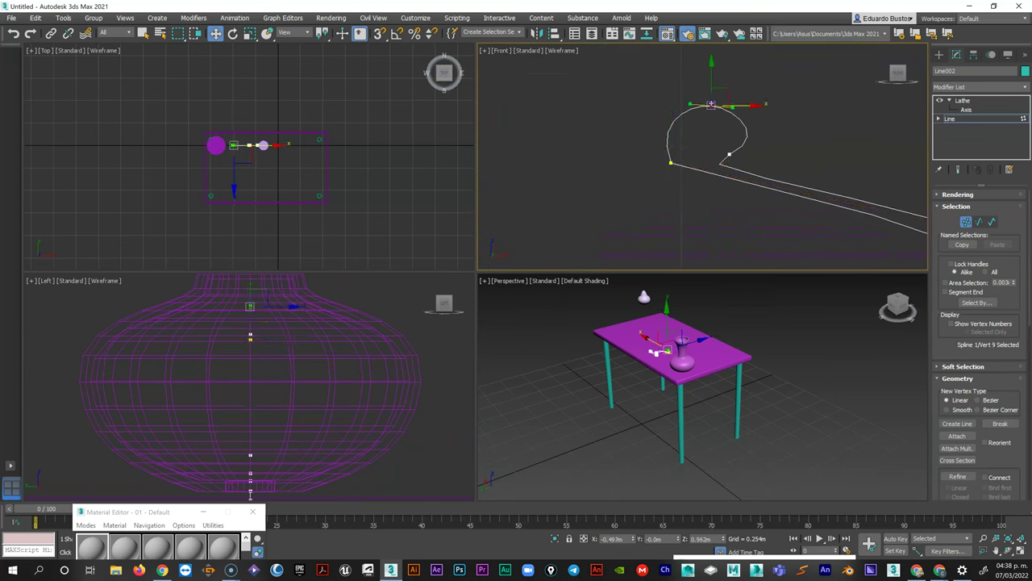
{"action": "right_click", "coordinate": [707, 127]}
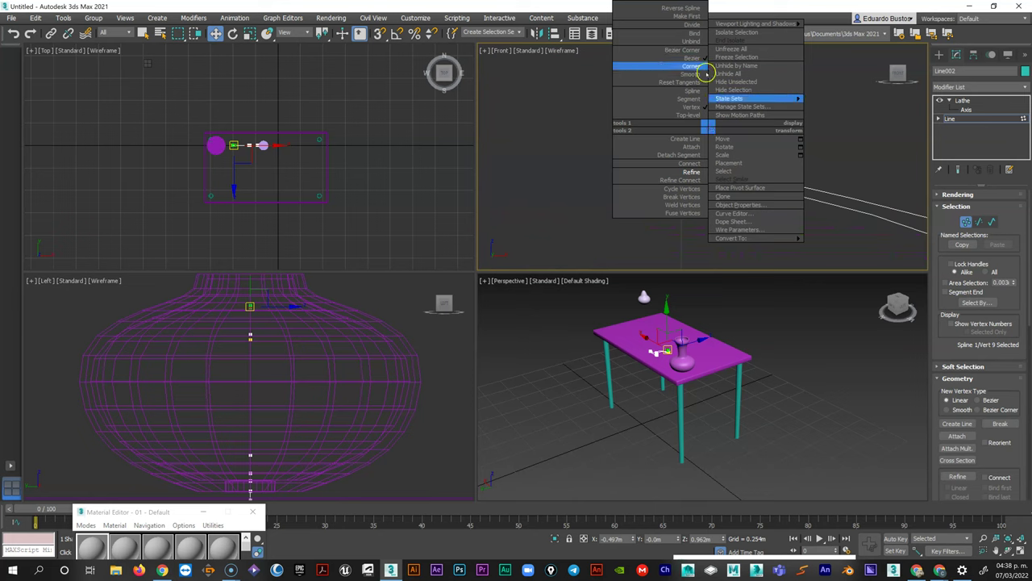
{"action": "left_click", "coordinate": [680, 51]}
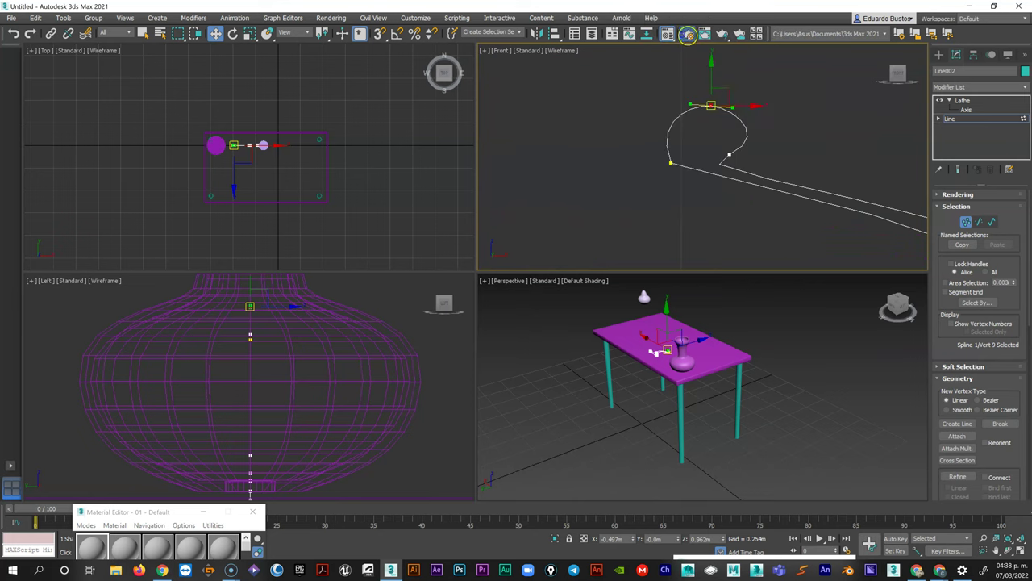
Adjust the paired tangent handles of the plate's top rim vertex slightly.
{"action": "left_click_drag", "start_coordinate": [727, 103], "coordinate": [729, 93]}
{"action": "left_click", "coordinate": [721, 94]}
{"action": "mouse_move", "coordinate": [704, 110]}
{"action": "left_mouse_down"}
{"action": "mouse_move", "coordinate": [740, 105]}
{"action": "mouse_move", "coordinate": [715, 106]}
{"action": "left_mouse_up"}
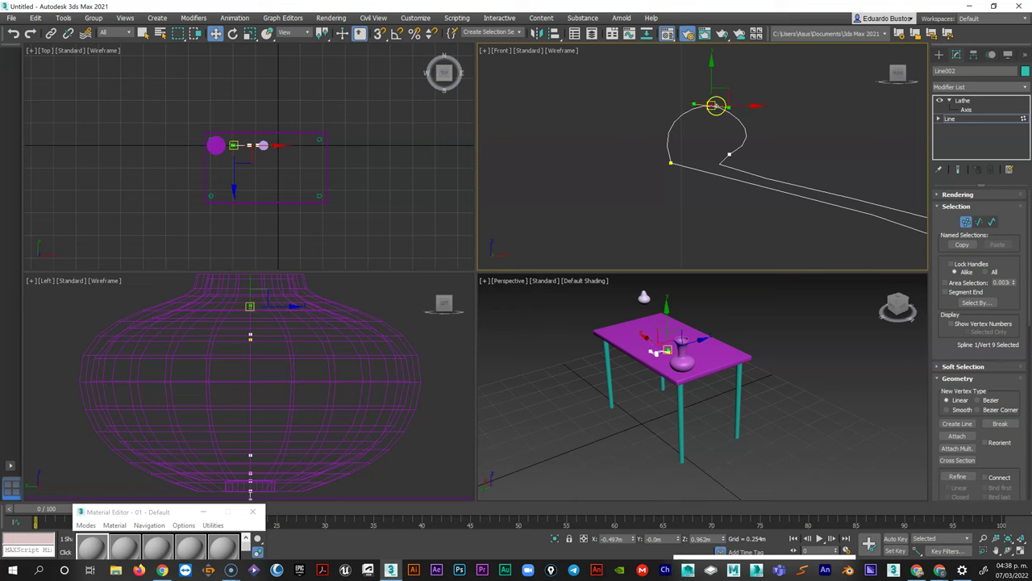
Convert the plate's top rim vertex to Bezier Corner and reshape the rim with its two independent handles.
{"action": "right_click", "coordinate": [708, 126]}
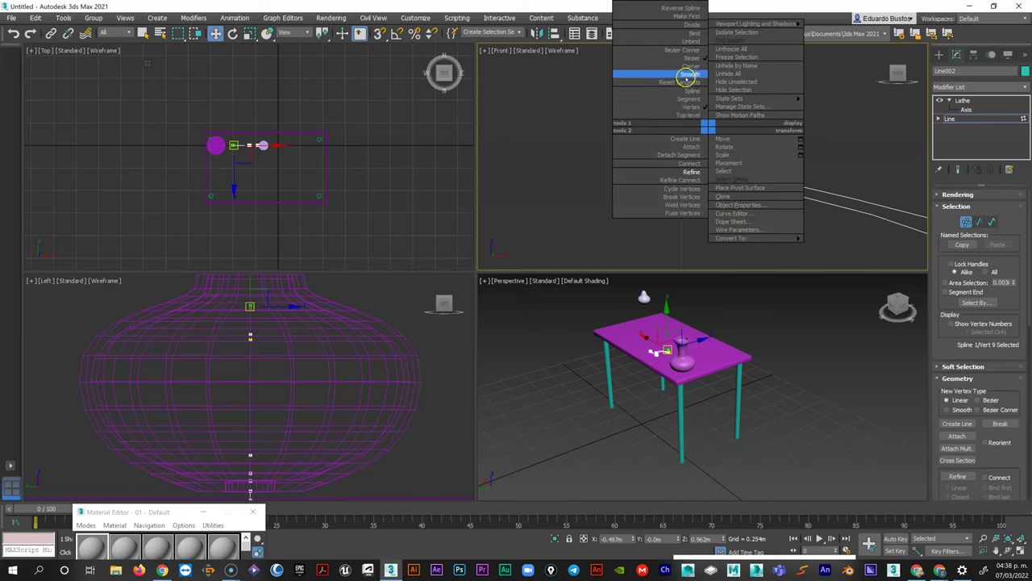
{"action": "left_click", "coordinate": [689, 50]}
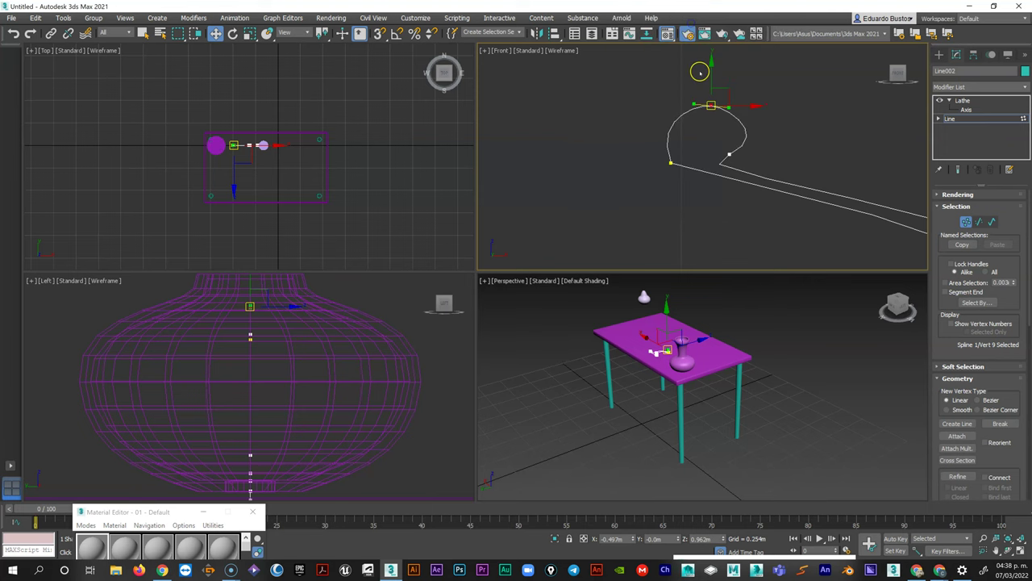
{"action": "left_click_drag", "start_coordinate": [686, 98], "coordinate": [644, 109]}
{"action": "left_click", "coordinate": [740, 108]}
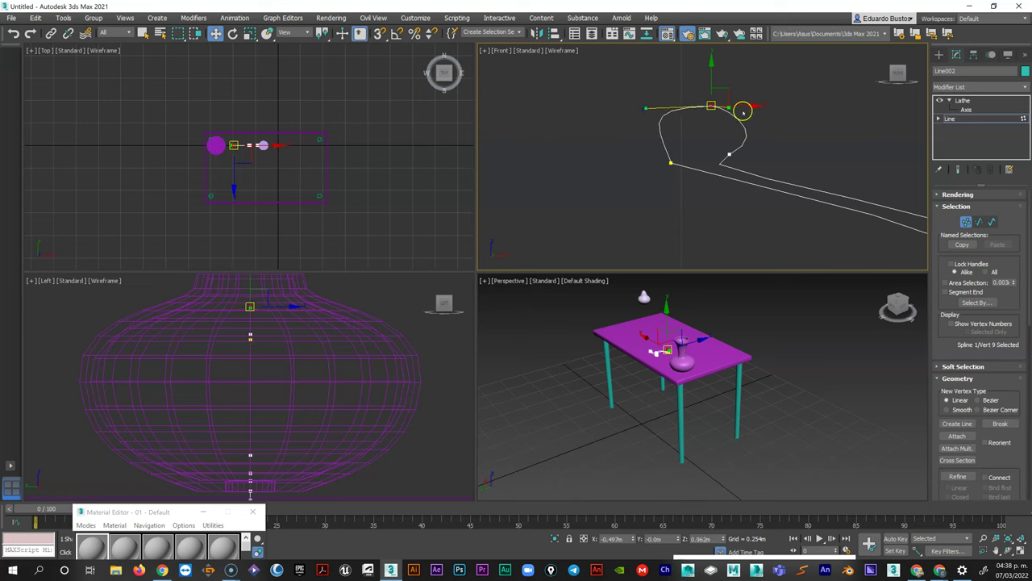
{"action": "mouse_move", "coordinate": [730, 107]}
{"action": "left_mouse_down"}
{"action": "mouse_move", "coordinate": [749, 113]}
{"action": "mouse_move", "coordinate": [737, 108]}
{"action": "left_mouse_up"}
{"action": "scroll", "coordinate": [804, 102], "scroll_direction": "down", "scroll_amount": 3}
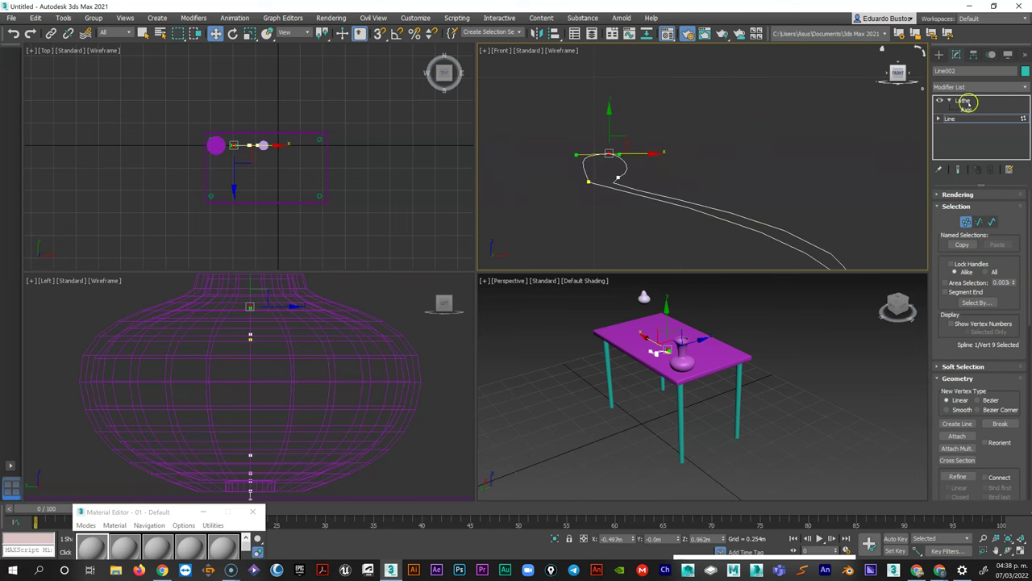
Return to the plate's Lathe modifier and examine the revolved plate on the table.
{"action": "scroll", "coordinate": [749, 191], "scroll_direction": "down", "scroll_amount": 4}
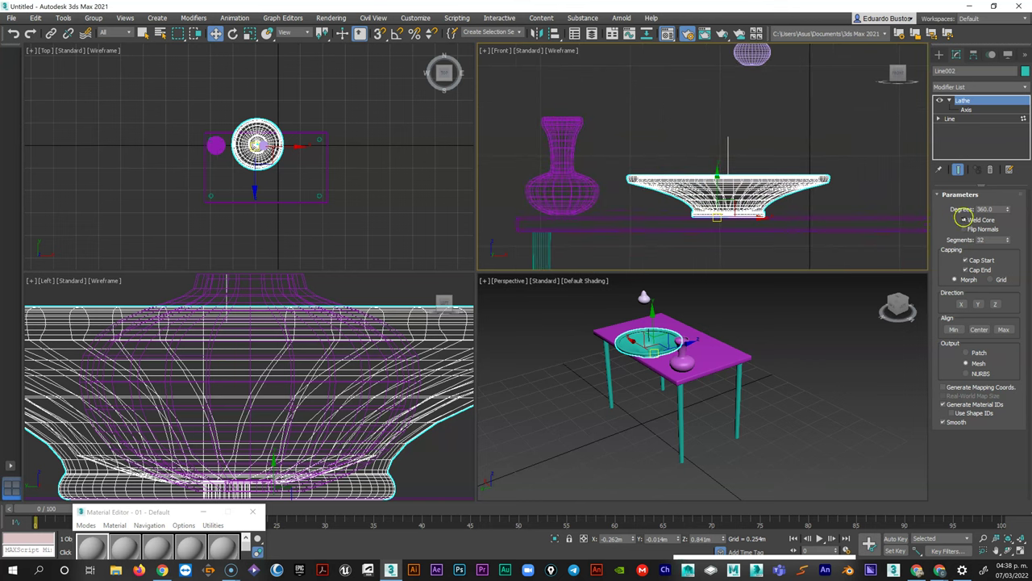
{"action": "scroll", "coordinate": [684, 331], "scroll_direction": "up", "scroll_amount": 2}
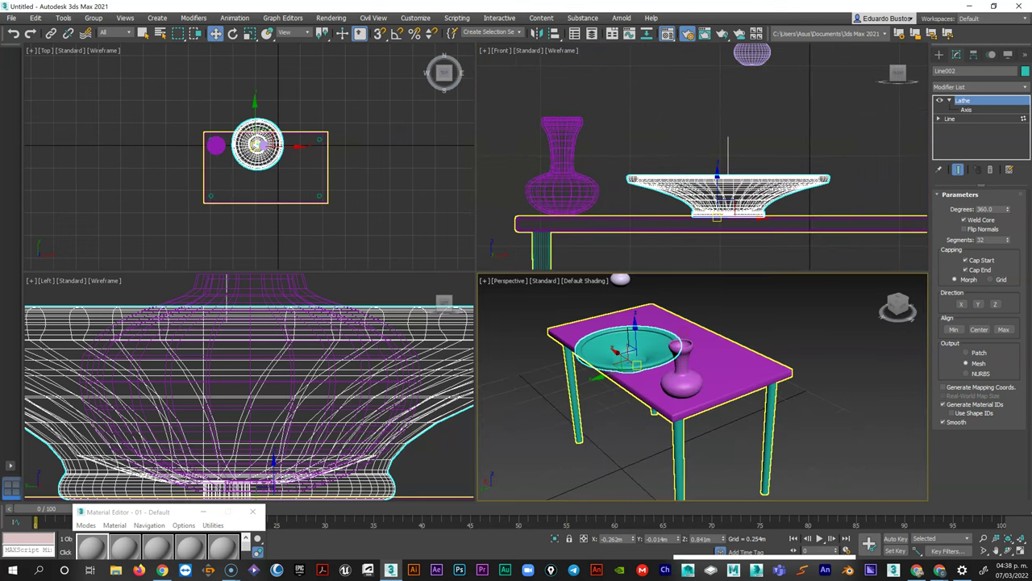
{"action": "middle_click_drag", "start_coordinate": [665, 334], "coordinate": [811, 224], "text": "alt"}
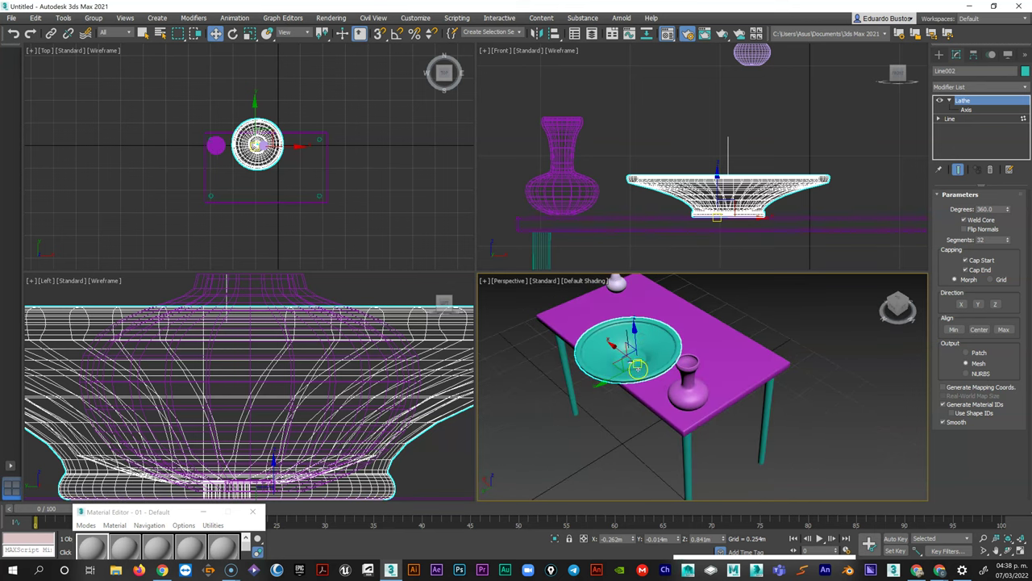
{"action": "scroll", "coordinate": [637, 368], "scroll_direction": "down", "scroll_amount": 3}
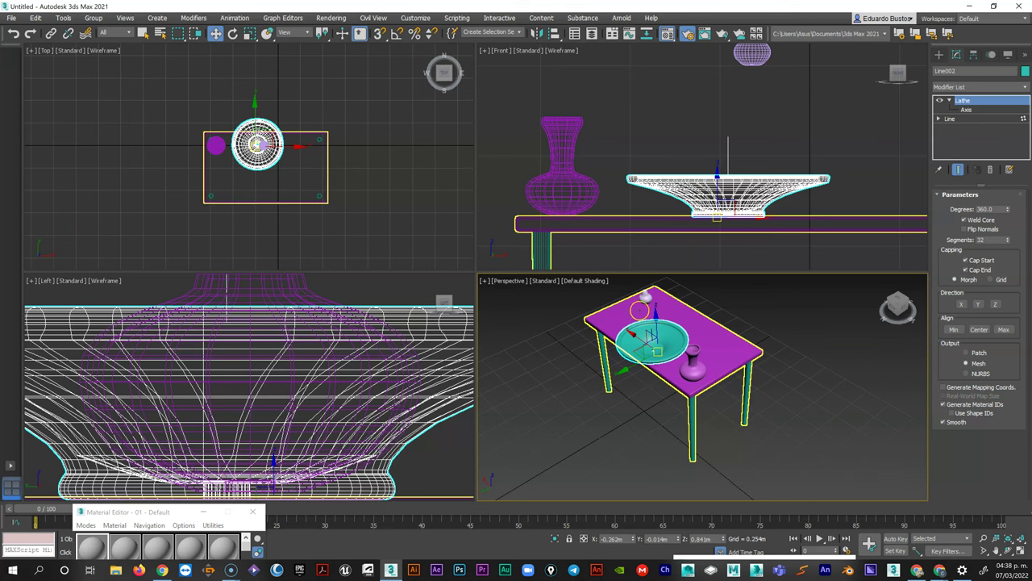
Draw an open, curved six-point line in the Front view beside the small hanging object as a new vessel profile.
{"action": "left_click", "coordinate": [645, 296]}
{"action": "scroll", "coordinate": [834, 161], "scroll_direction": "down", "scroll_amount": 3}
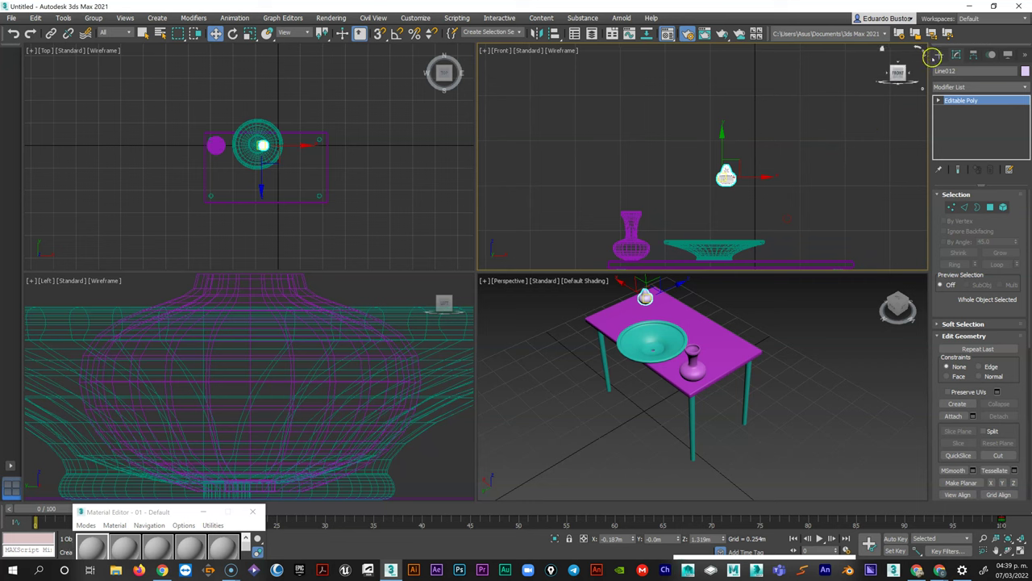
{"action": "left_click", "coordinate": [939, 54]}
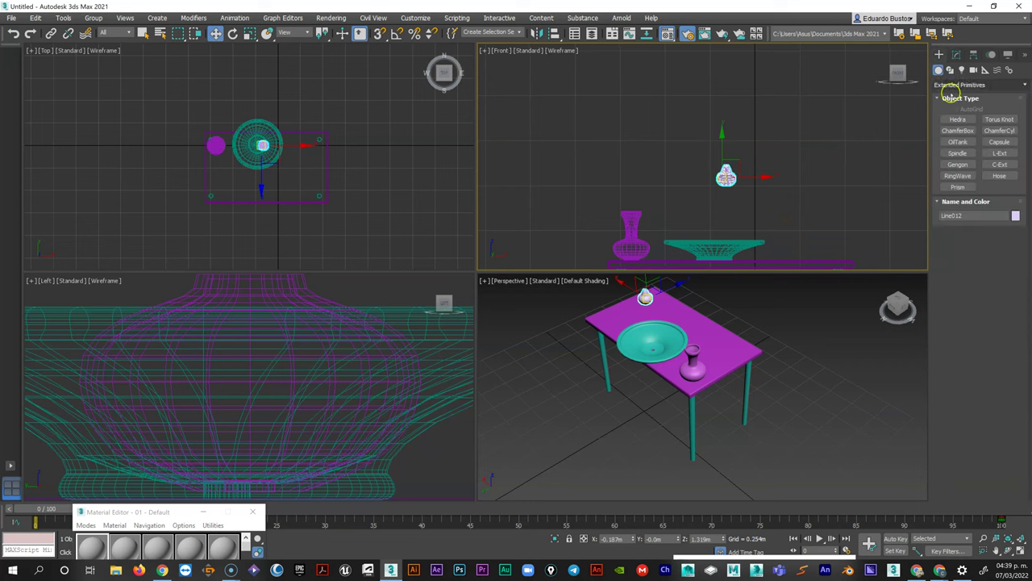
{"action": "left_click", "coordinate": [949, 71]}
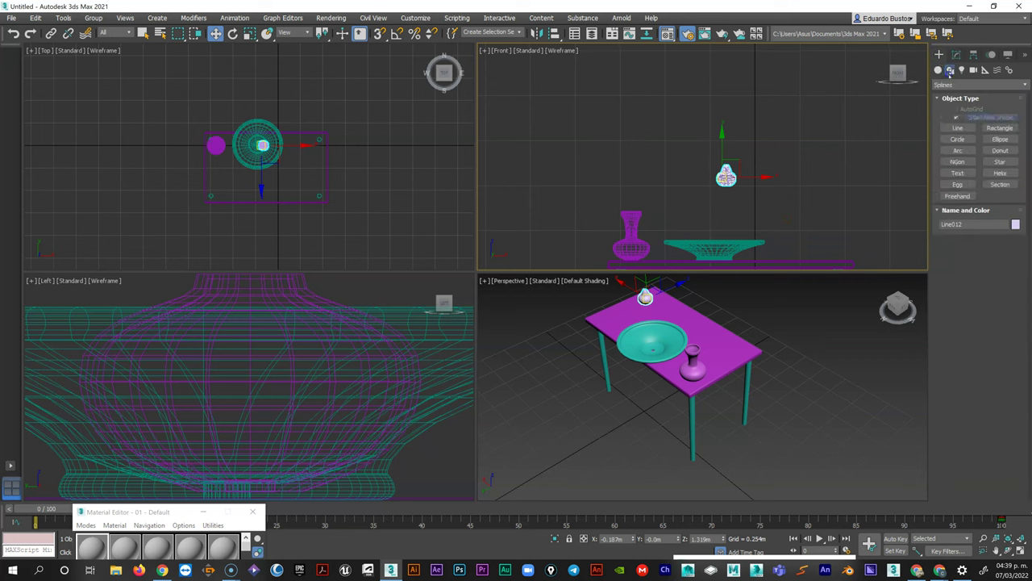
{"action": "left_click", "coordinate": [958, 127]}
{"action": "left_click", "coordinate": [841, 82]}
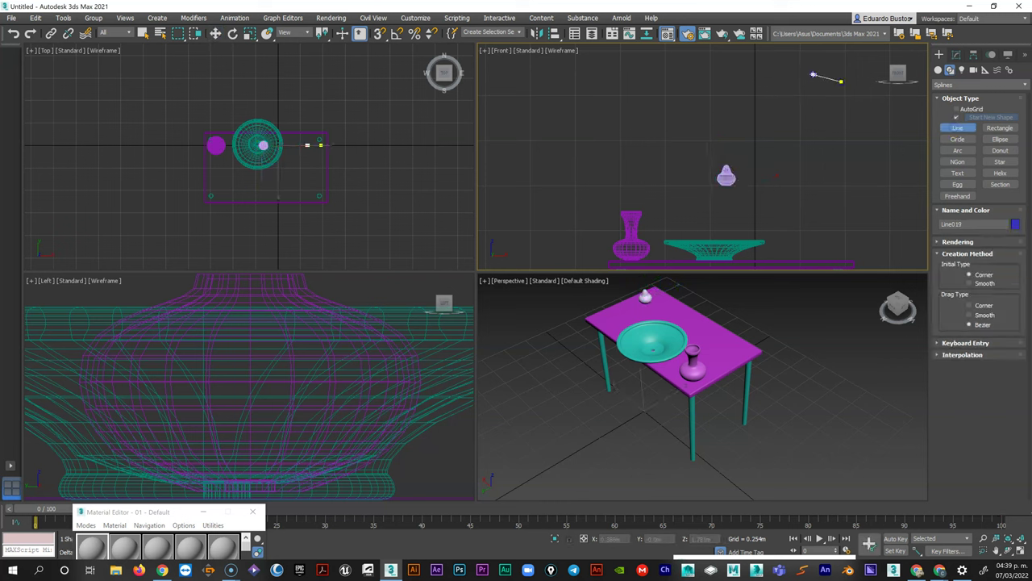
{"action": "left_click", "coordinate": [811, 145]}
{"action": "left_click", "coordinate": [776, 191]}
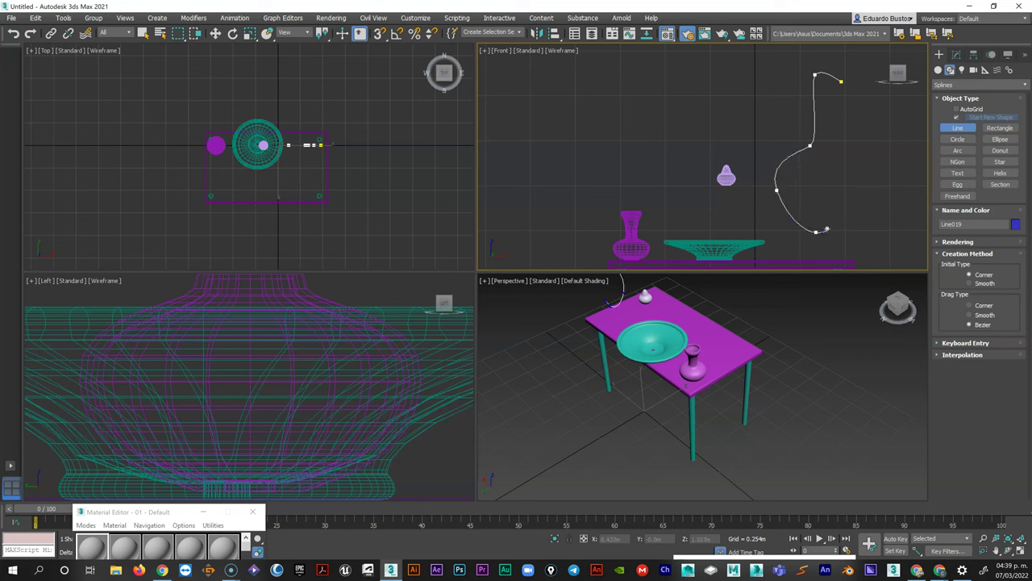
{"action": "left_click_drag", "start_coordinate": [840, 220], "coordinate": [847, 217]}
{"action": "right_click", "coordinate": [852, 127]}
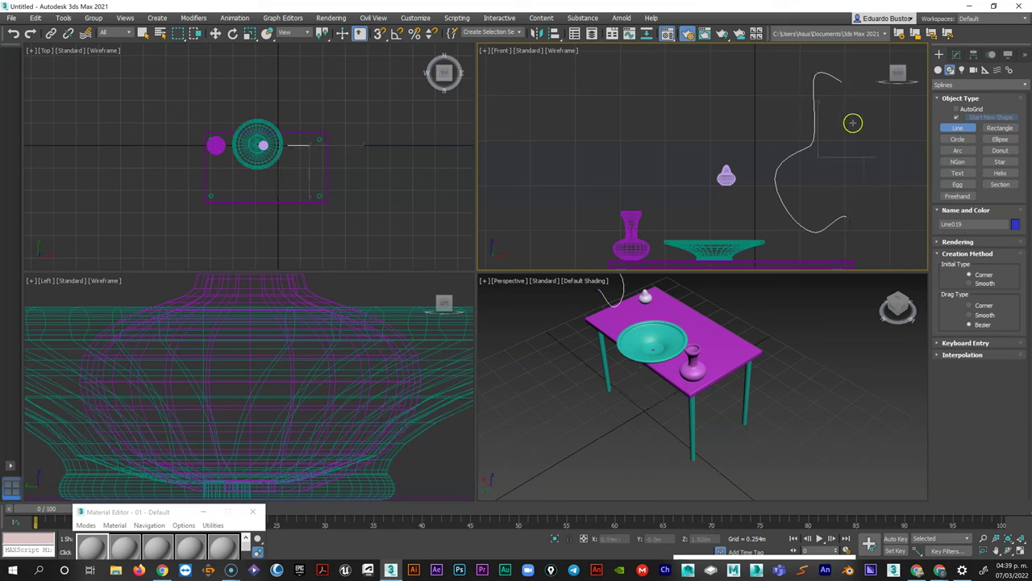
Move the second vertex from the top of the new curved profile slightly downward in the Front view.
{"action": "key", "text": "1"}
{"action": "key", "text": "w"}
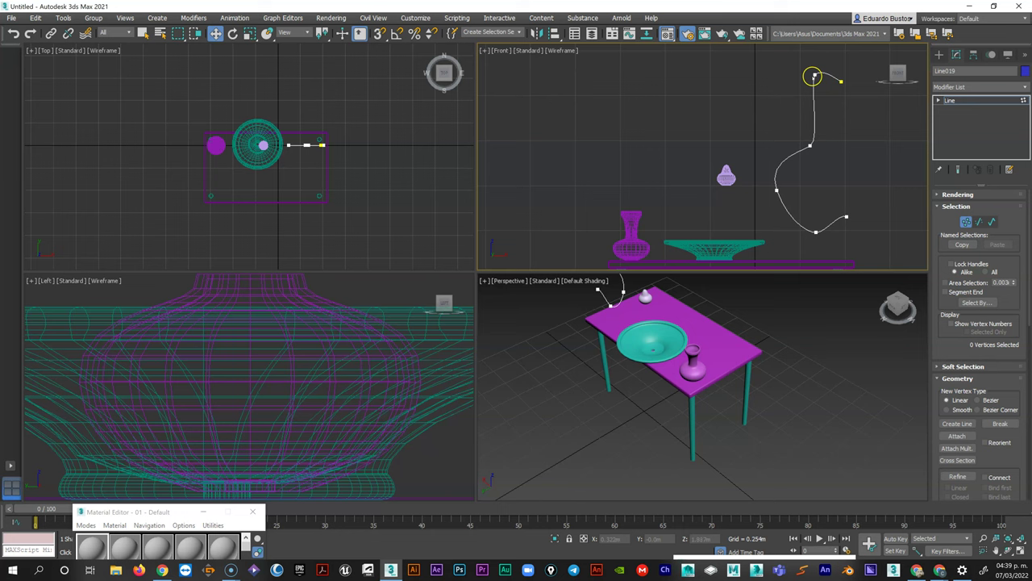
{"action": "left_click", "coordinate": [815, 78]}
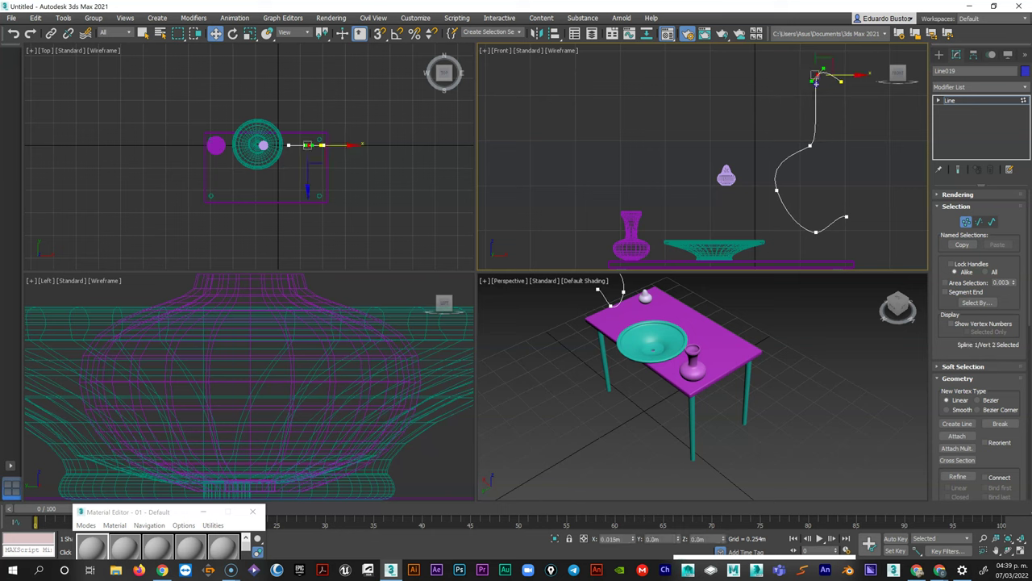
{"action": "mouse_move", "coordinate": [817, 79]}
{"action": "left_mouse_down"}
{"action": "mouse_move", "coordinate": [818, 63]}
{"action": "mouse_move", "coordinate": [826, 75]}
{"action": "left_mouse_up"}
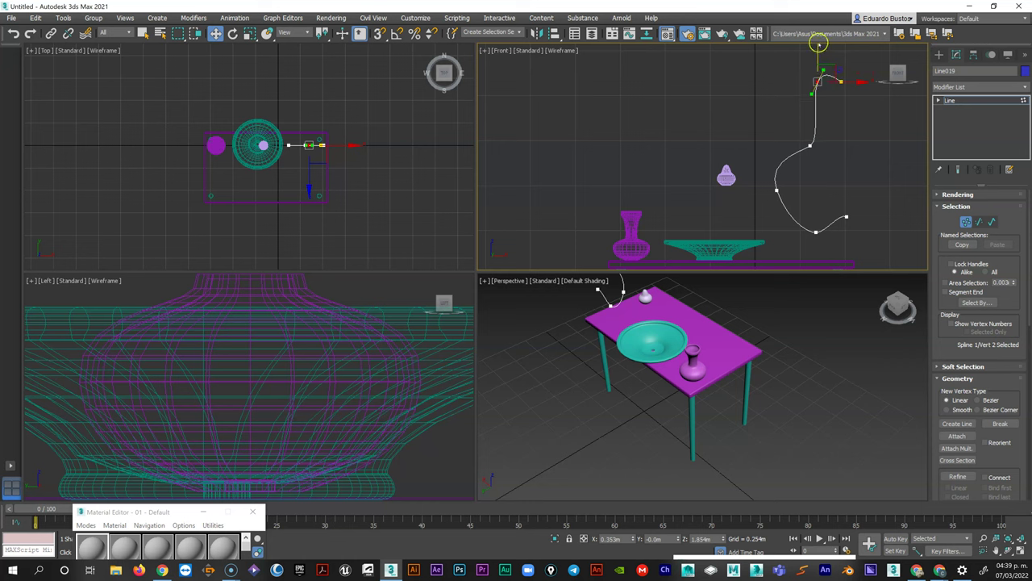
Try to rotate the tangent of the profile's second vertex from the top in the Front view.
{"action": "left_click", "coordinate": [817, 81]}
{"action": "right_click", "coordinate": [817, 83]}
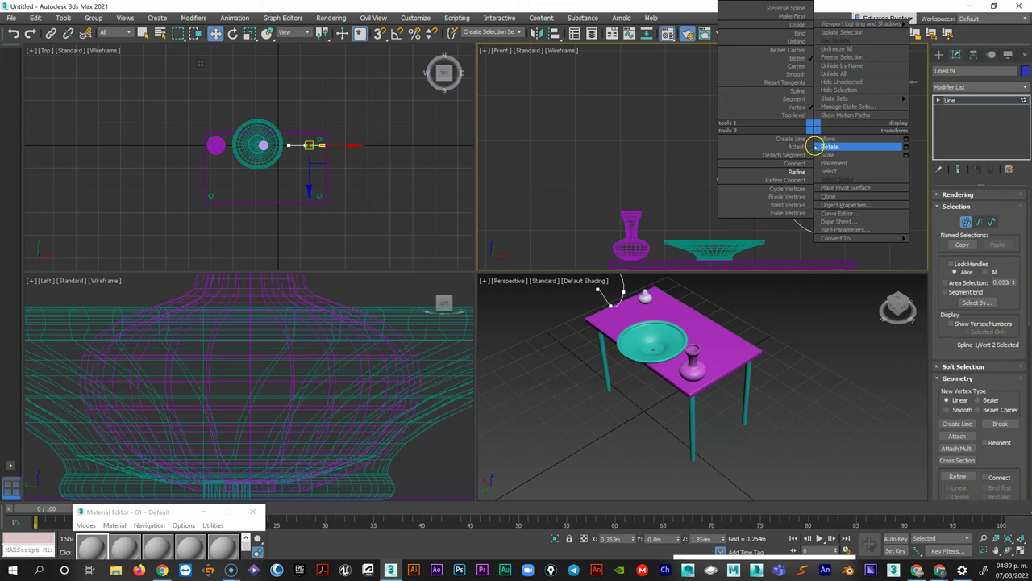
{"action": "left_click", "coordinate": [818, 147]}
{"action": "left_click", "coordinate": [850, 55]}
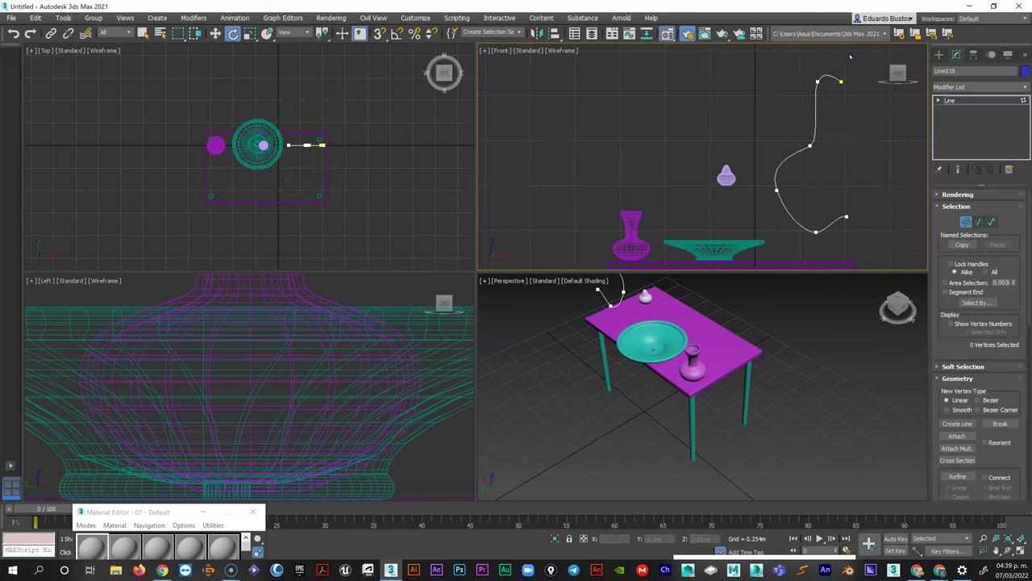
{"action": "left_click", "coordinate": [818, 82]}
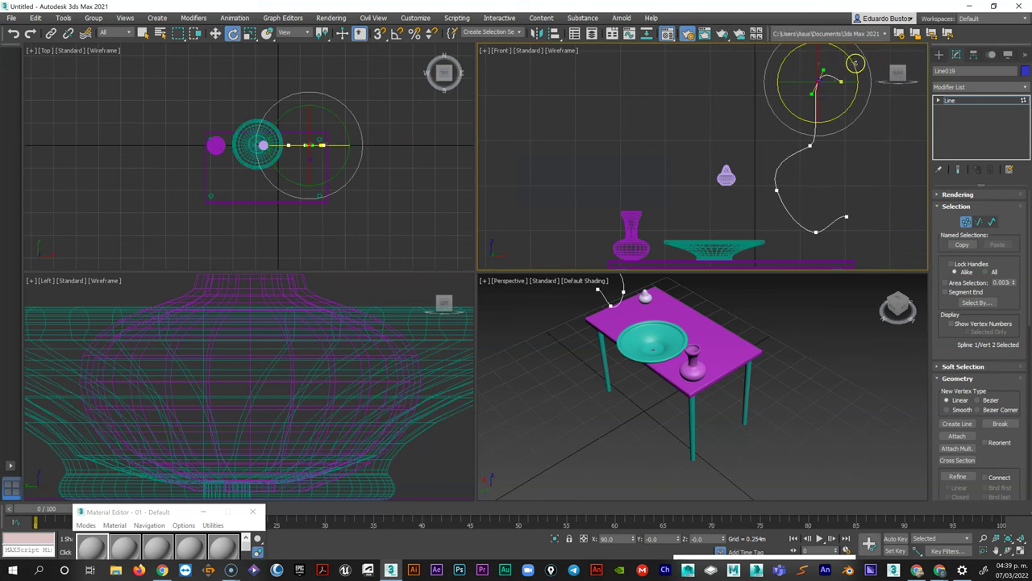
{"action": "left_click_drag", "start_coordinate": [855, 63], "coordinate": [860, 77]}
{"action": "left_click", "coordinate": [880, 85]}
{"action": "key", "text": "alt+Tab"}
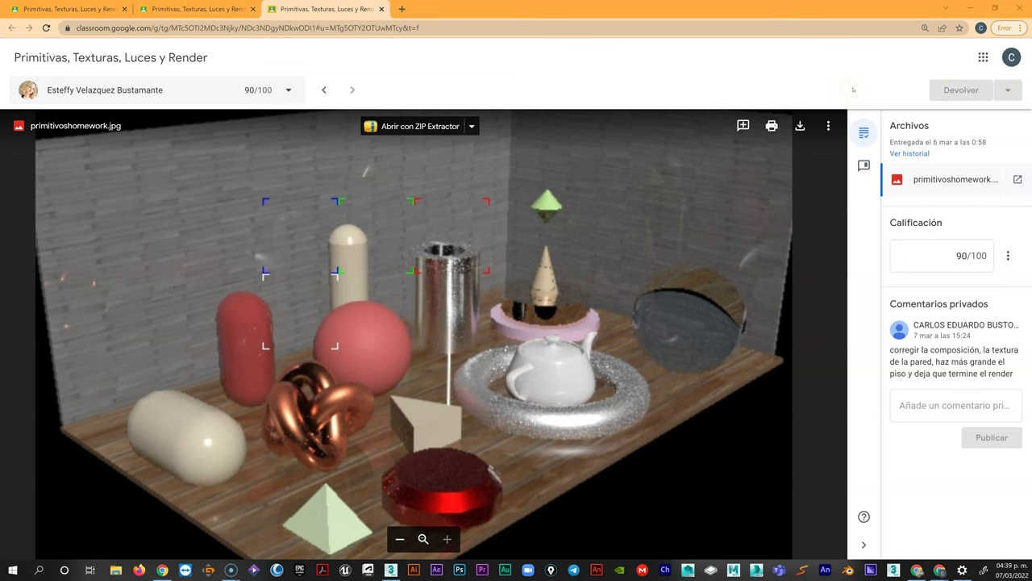
{"action": "key", "text": "alt+Tab"}
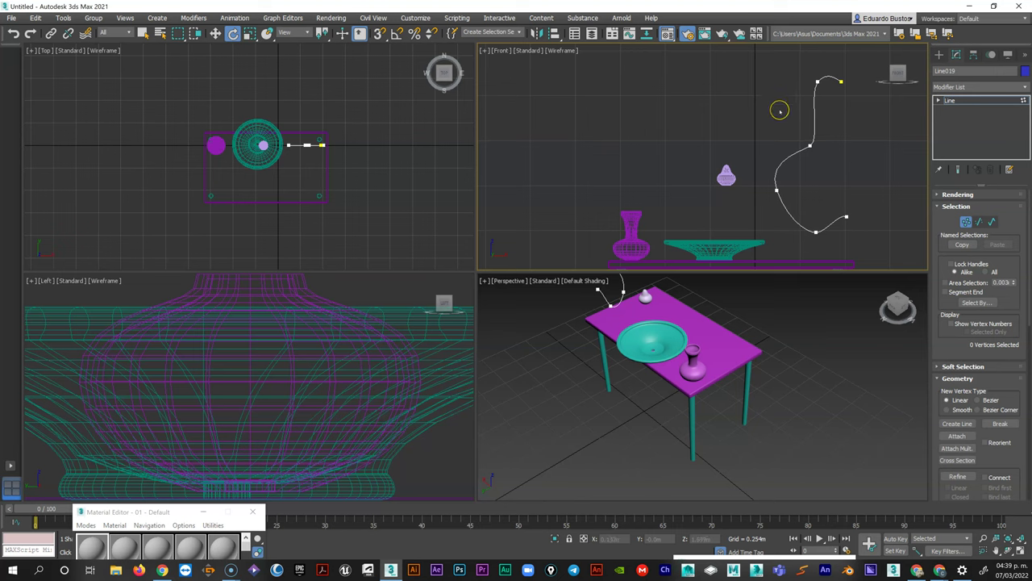
Leave vertex editing and delete the curved line profile beside the small hanging object.
{"action": "key", "text": "w"}
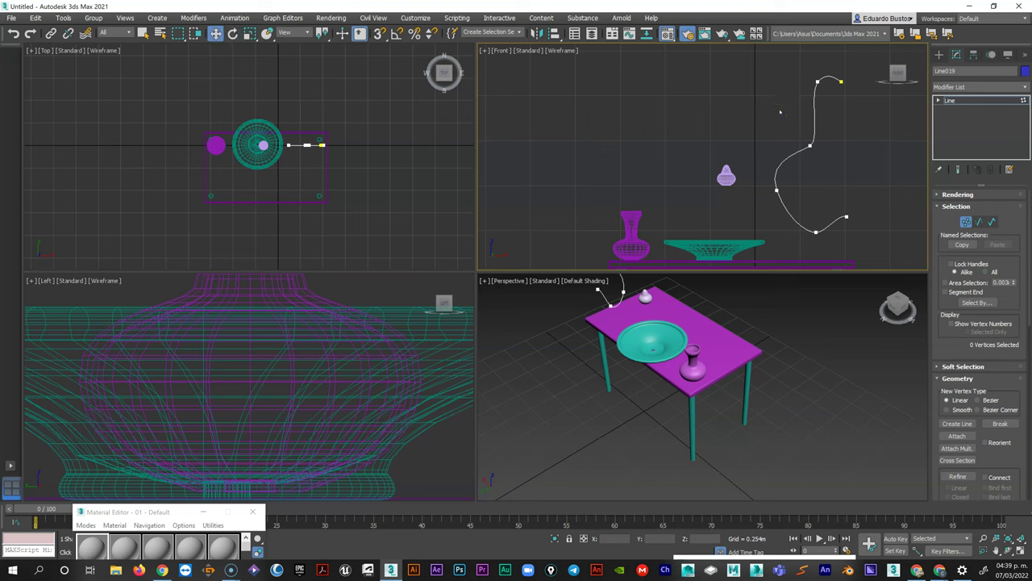
{"action": "right_click", "coordinate": [806, 108]}
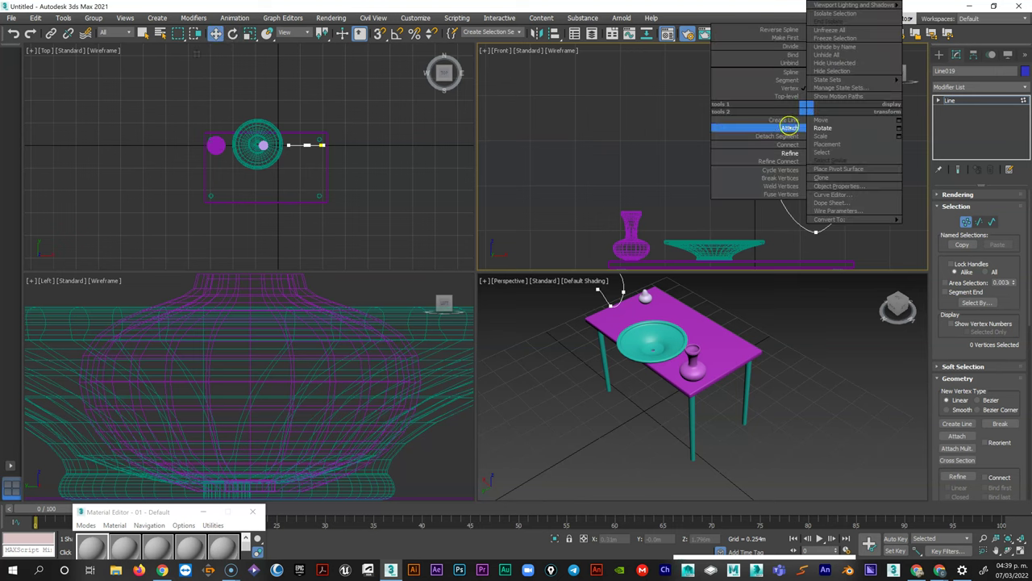
{"action": "left_click", "coordinate": [839, 121]}
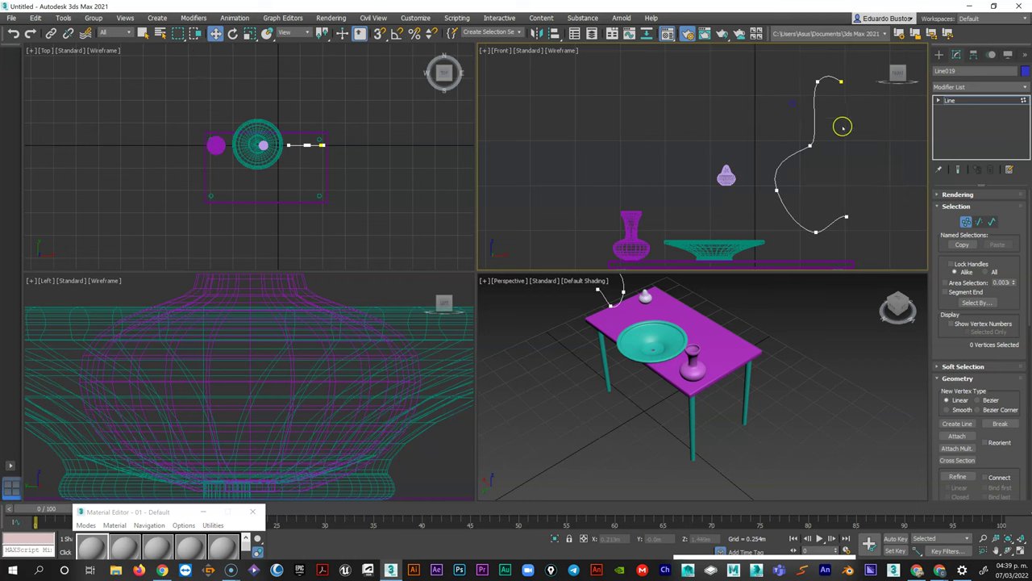
{"action": "left_click", "coordinate": [966, 223]}
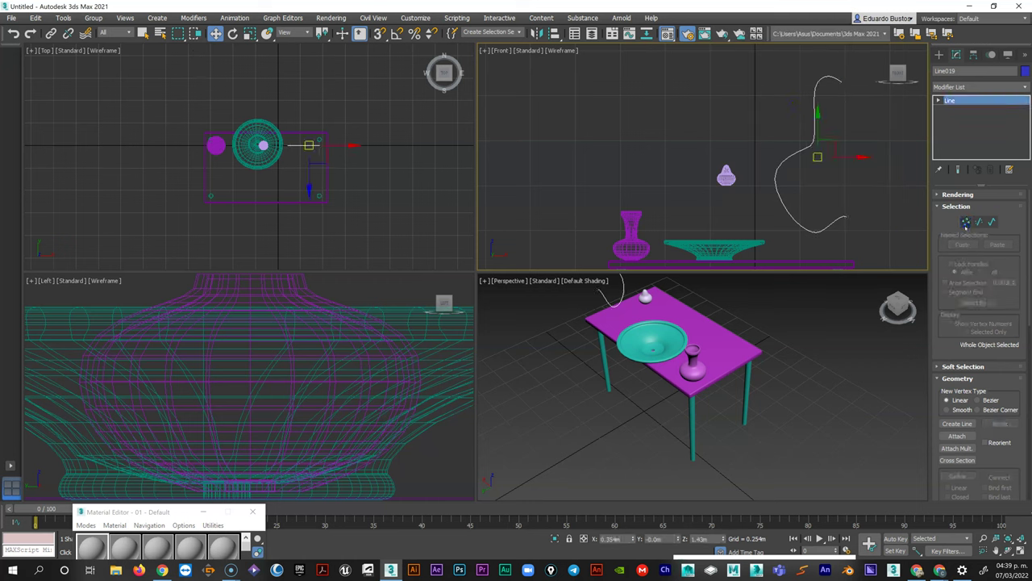
{"action": "key", "text": "Delete"}
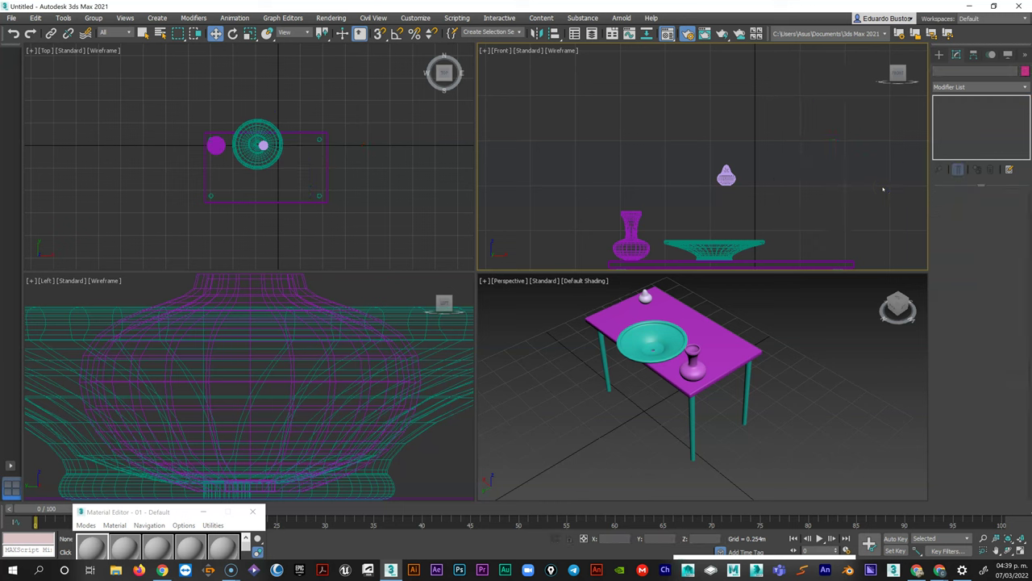
Select all overlapping copies of the small hanging object in the Front view and try to move them vertically.
{"action": "left_click", "coordinate": [726, 176]}
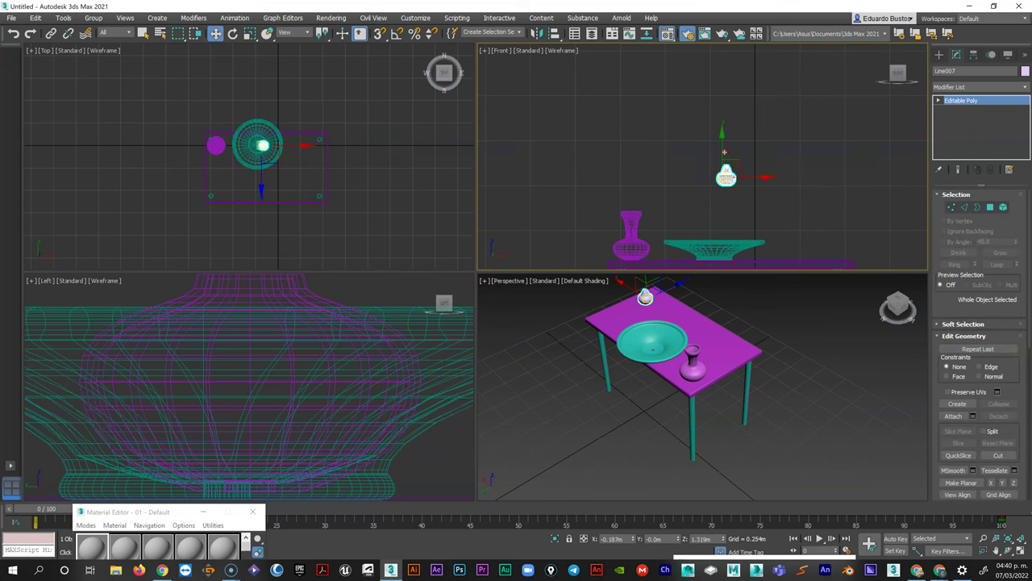
{"action": "scroll", "coordinate": [722, 148], "scroll_direction": "up", "scroll_amount": 2}
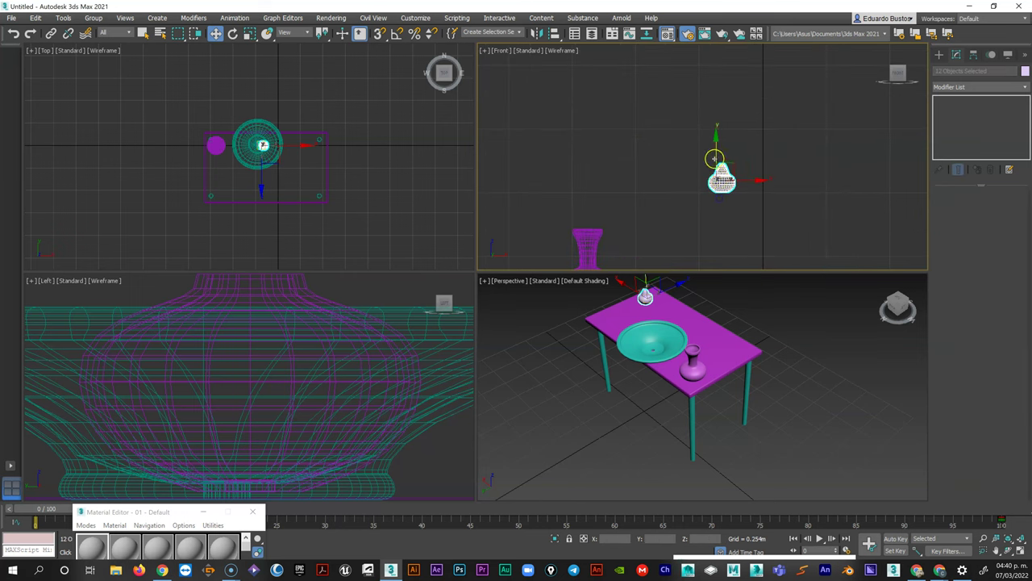
{"action": "scroll", "coordinate": [714, 189], "scroll_direction": "down", "scroll_amount": 1}
{"action": "scroll", "coordinate": [705, 192], "scroll_direction": "up", "scroll_amount": 5}
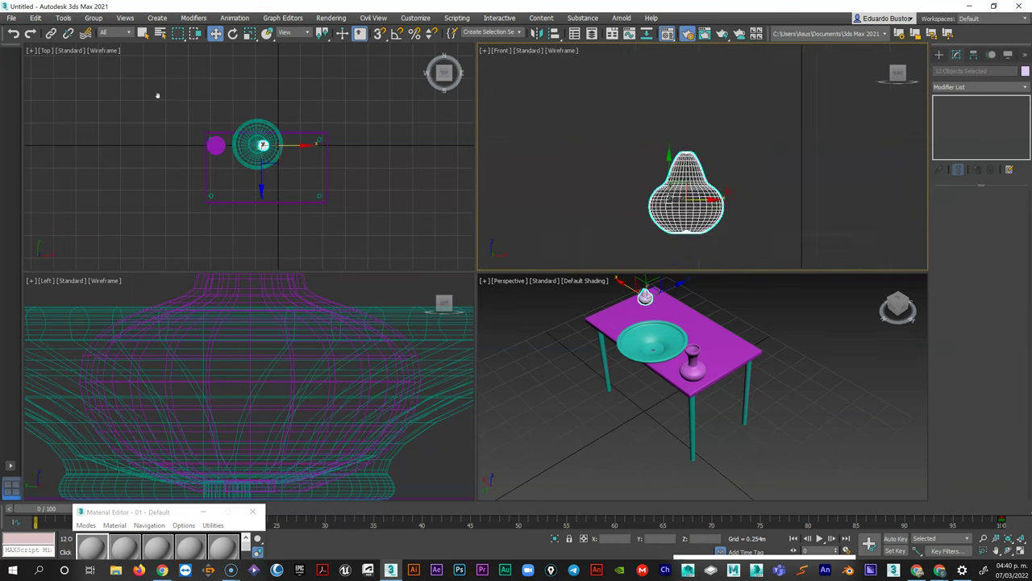
{"action": "scroll", "coordinate": [703, 193], "scroll_direction": "down", "scroll_amount": 5}
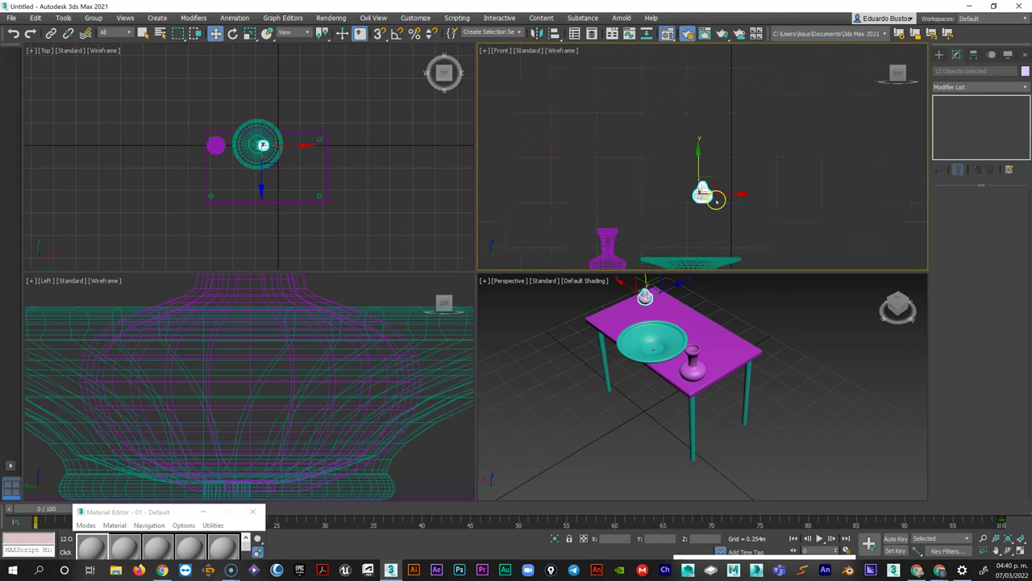
{"action": "scroll", "coordinate": [726, 164], "scroll_direction": "up", "scroll_amount": 1}
{"action": "middle_click_drag", "start_coordinate": [726, 164], "coordinate": [738, 119]}
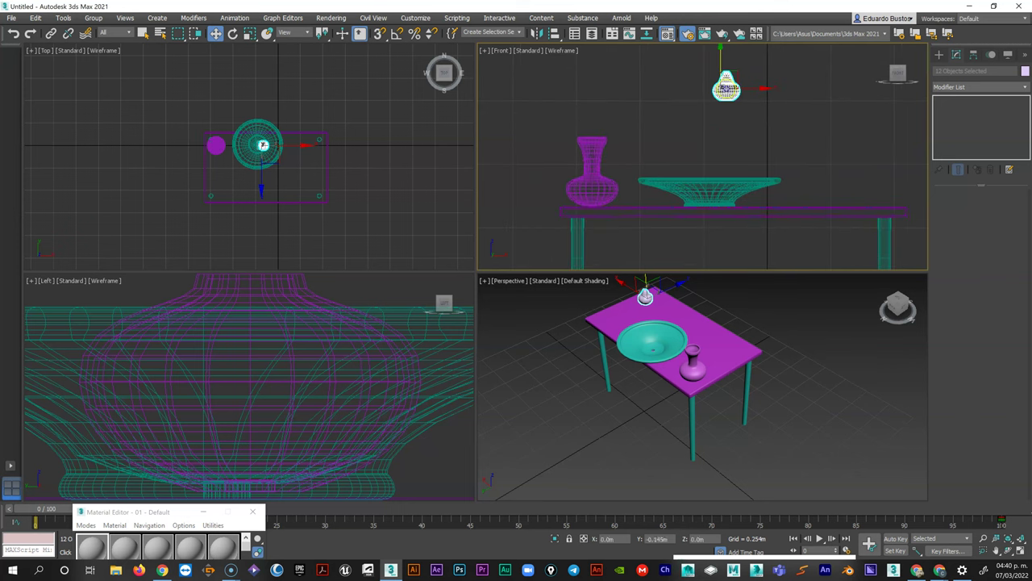
{"action": "left_click_drag", "start_coordinate": [723, 71], "coordinate": [725, 91]}
Examine the conversion options and the modifier stack of the small hanging object's copies.
{"action": "left_click", "coordinate": [945, 87]}
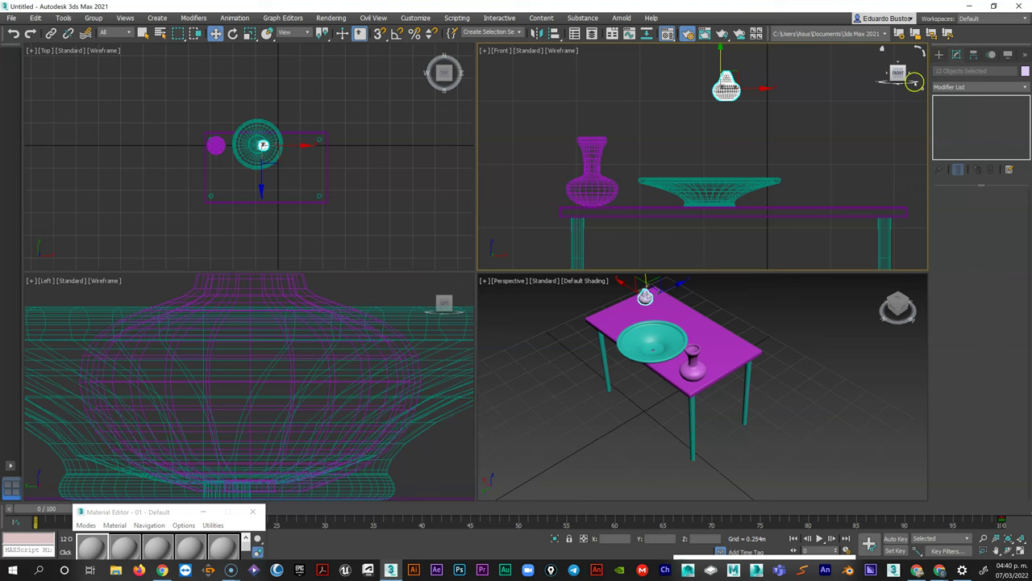
{"action": "right_click", "coordinate": [714, 107]}
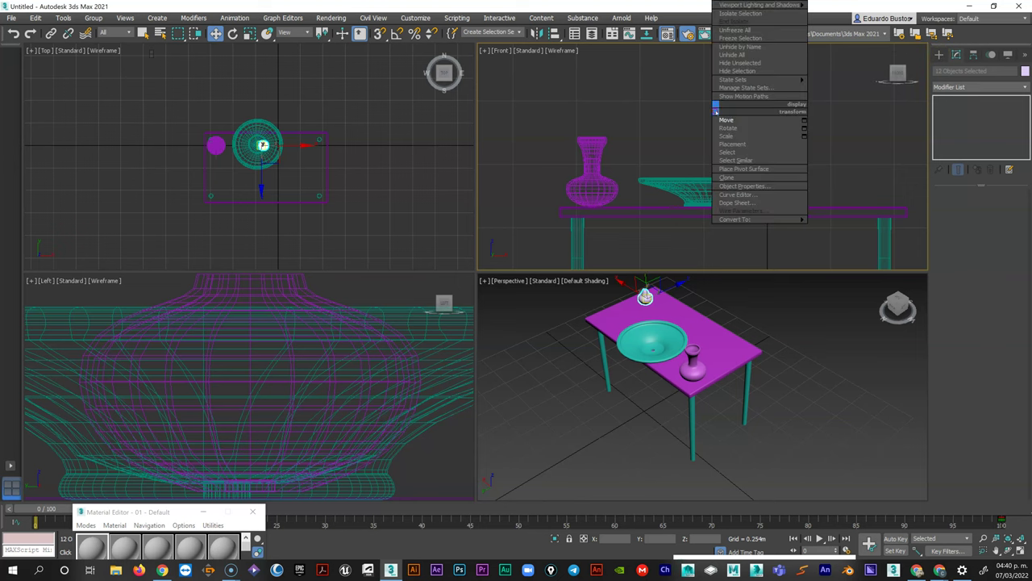
{"action": "mouse_move", "coordinate": [745, 218]}
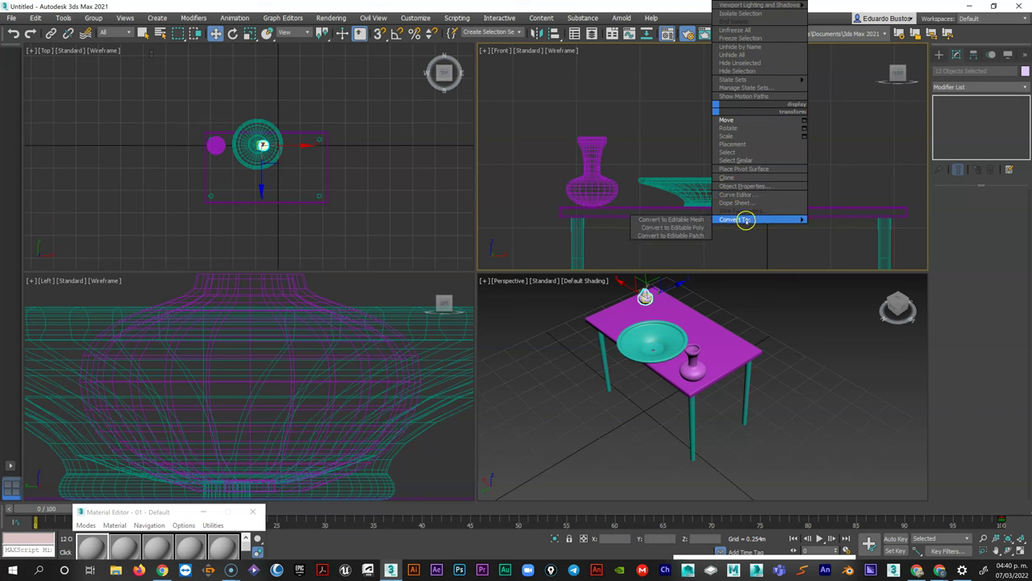
{"action": "left_click", "coordinate": [692, 219]}
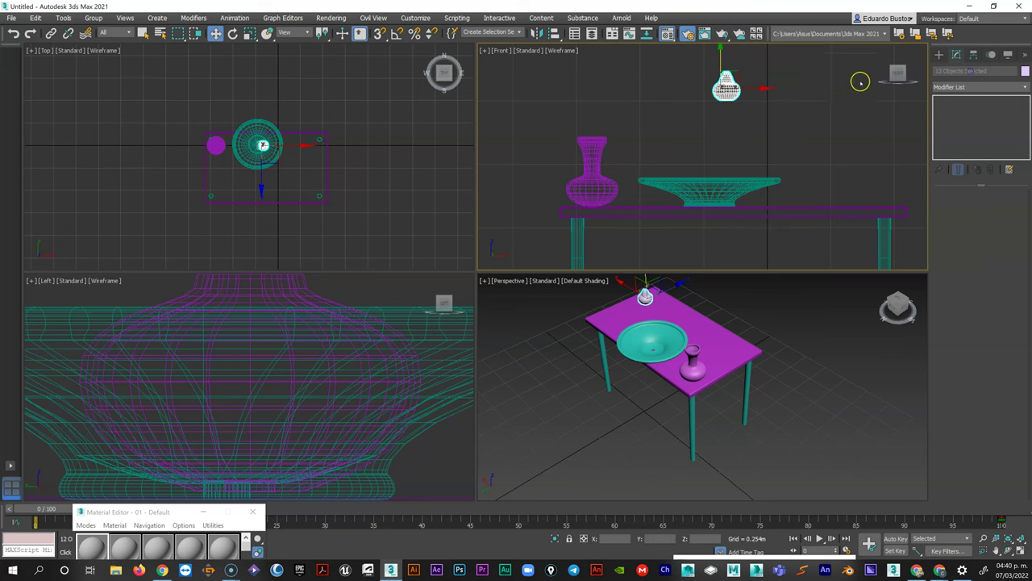
{"action": "left_click", "coordinate": [706, 97]}
{"action": "left_click", "coordinate": [726, 91]}
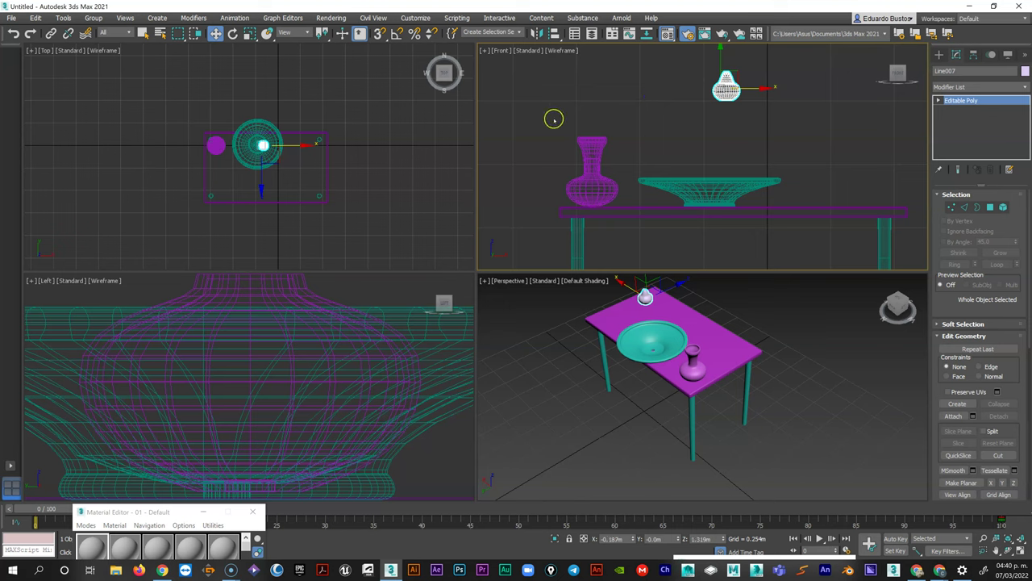
{"action": "left_click", "coordinate": [607, 116]}
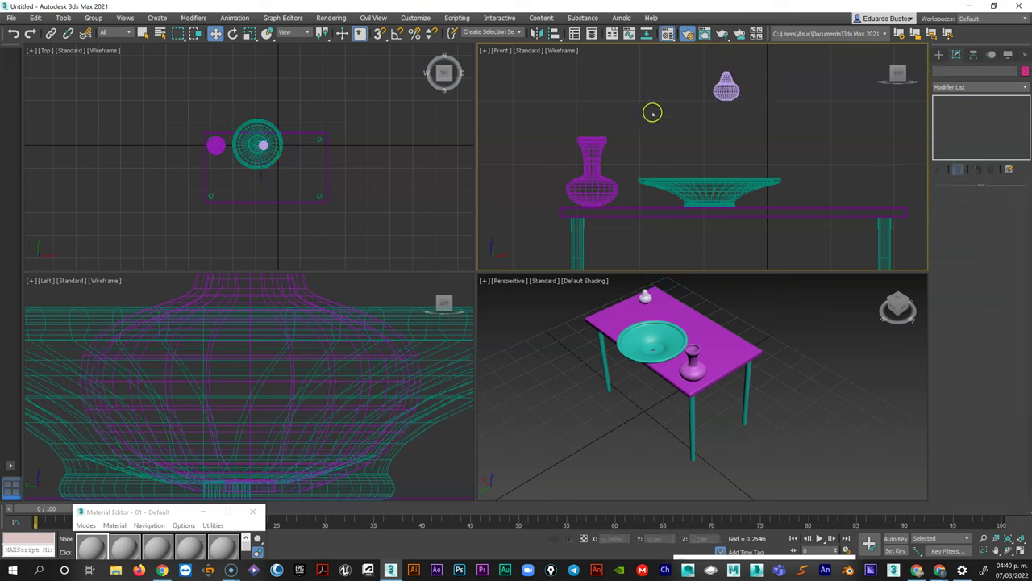
{"action": "left_click", "coordinate": [726, 84]}
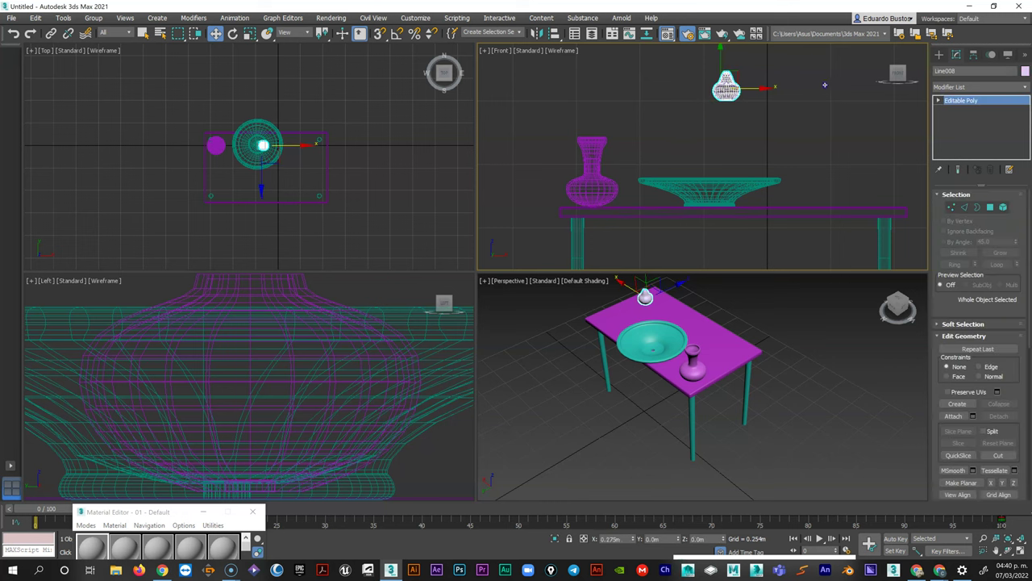
Select all the copies of the small hanging object in the Front view and delete them.
{"action": "left_click_drag", "start_coordinate": [676, 58], "coordinate": [753, 80]}
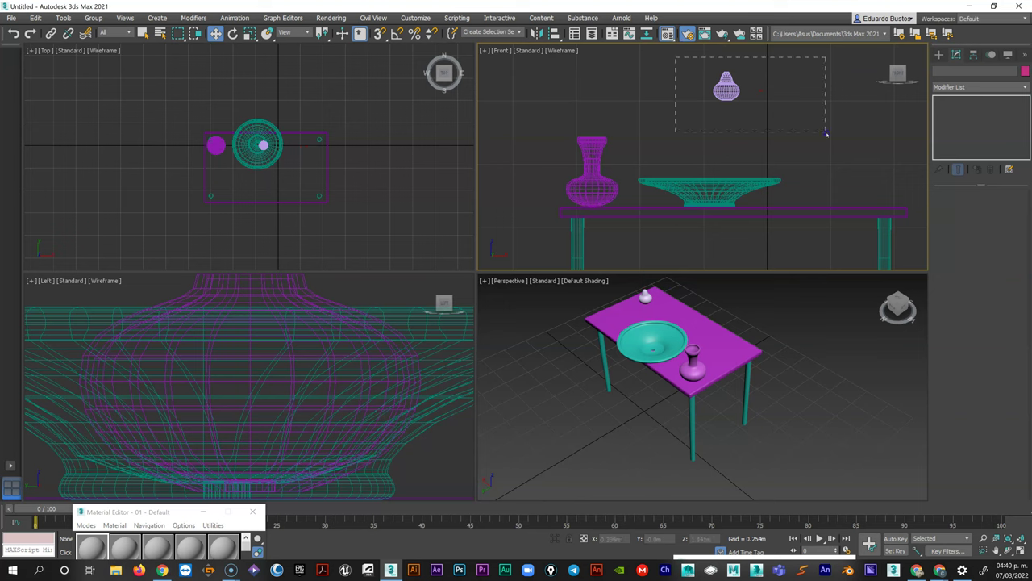
{"action": "left_click_drag", "start_coordinate": [825, 134], "coordinate": [826, 133]}
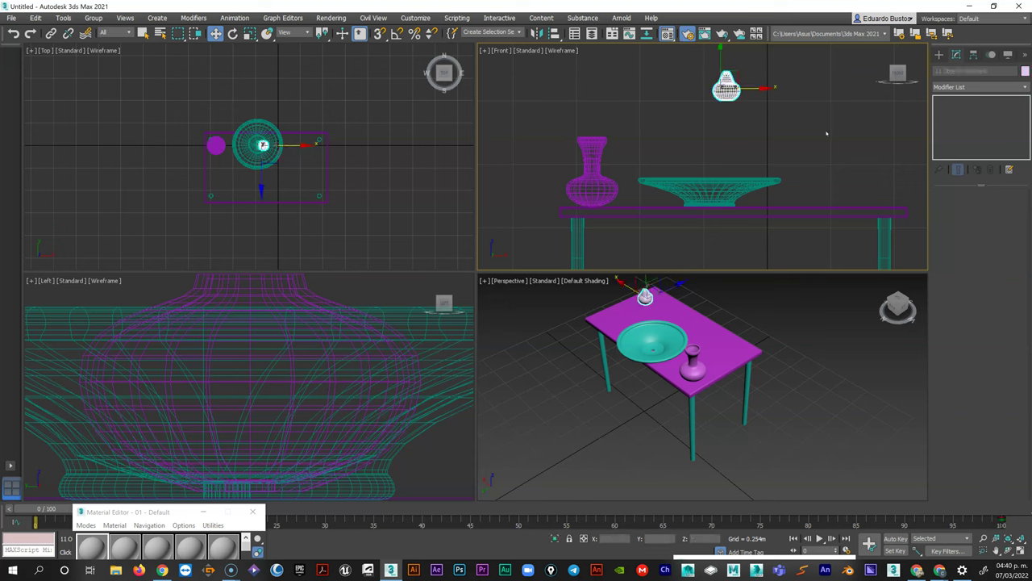
{"action": "key", "text": "Delete"}
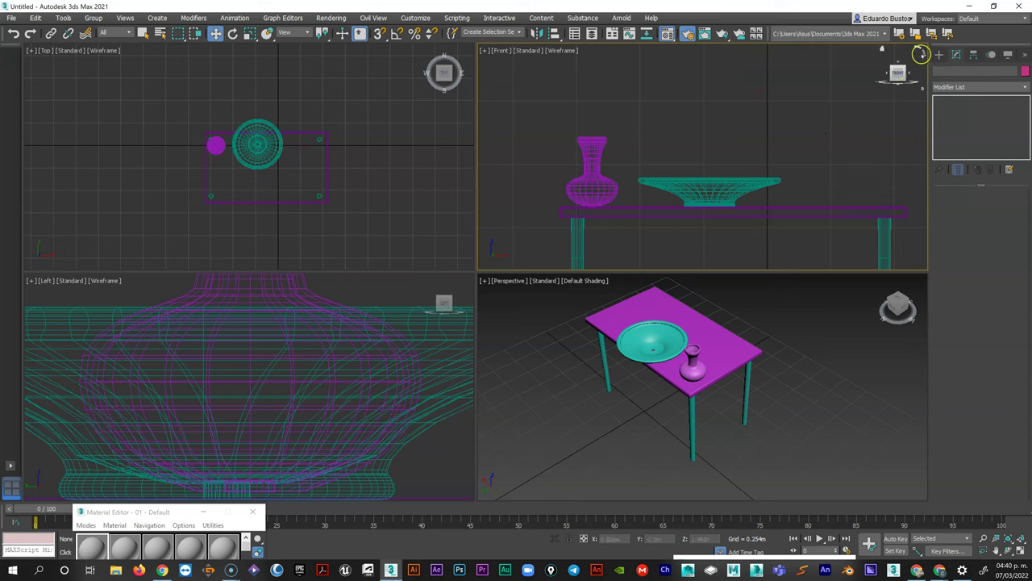
Draw an open, curved six-point line above the plate in the Front view as a new vessel profile.
{"action": "left_click", "coordinate": [939, 54]}
{"action": "left_click", "coordinate": [951, 69]}
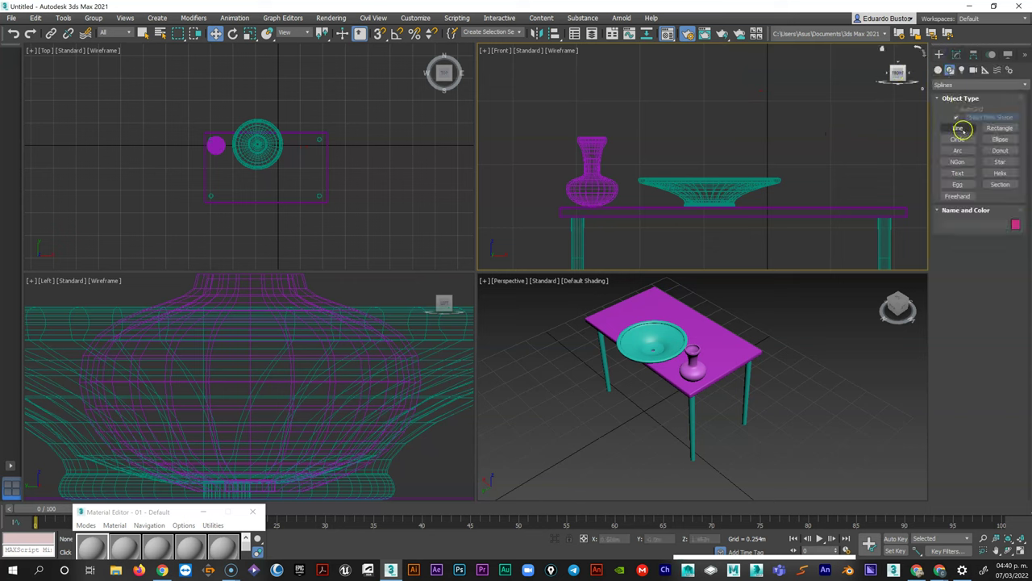
{"action": "left_click", "coordinate": [958, 128]}
{"action": "scroll", "coordinate": [667, 172], "scroll_direction": "up", "scroll_amount": 5}
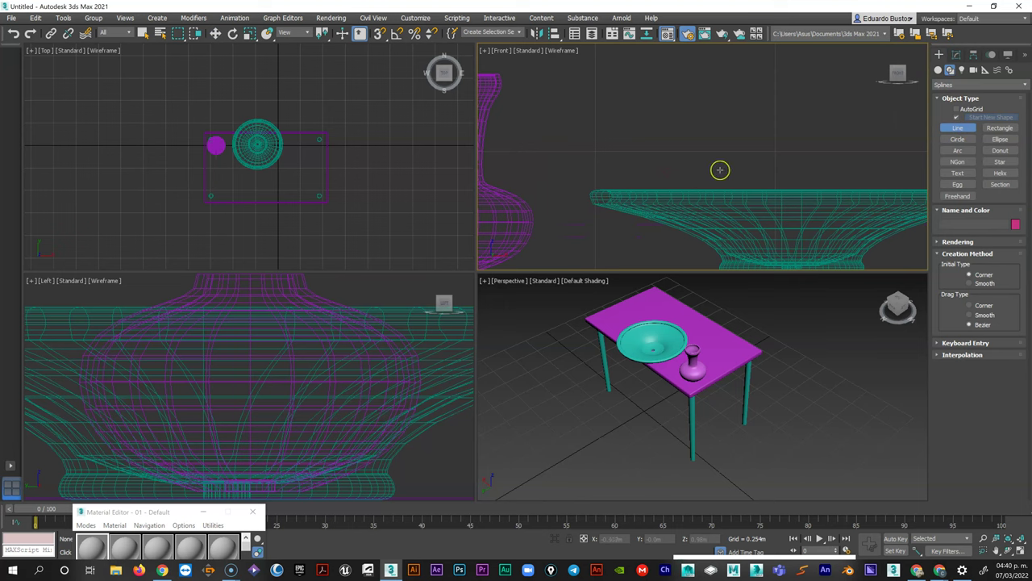
{"action": "scroll", "coordinate": [659, 205], "scroll_direction": "up", "scroll_amount": 10}
{"action": "scroll", "coordinate": [645, 209], "scroll_direction": "up", "scroll_amount": 4}
{"action": "left_click", "coordinate": [728, 70]}
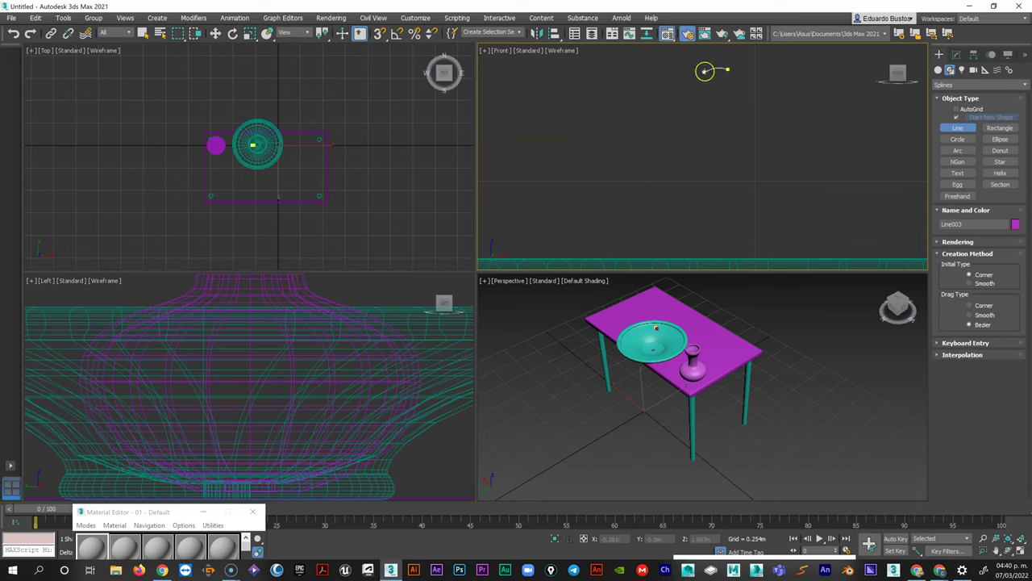
{"action": "left_click", "coordinate": [691, 128]}
{"action": "left_click_drag", "start_coordinate": [658, 180], "coordinate": [676, 191]}
{"action": "left_click_drag", "start_coordinate": [701, 227], "coordinate": [722, 230]}
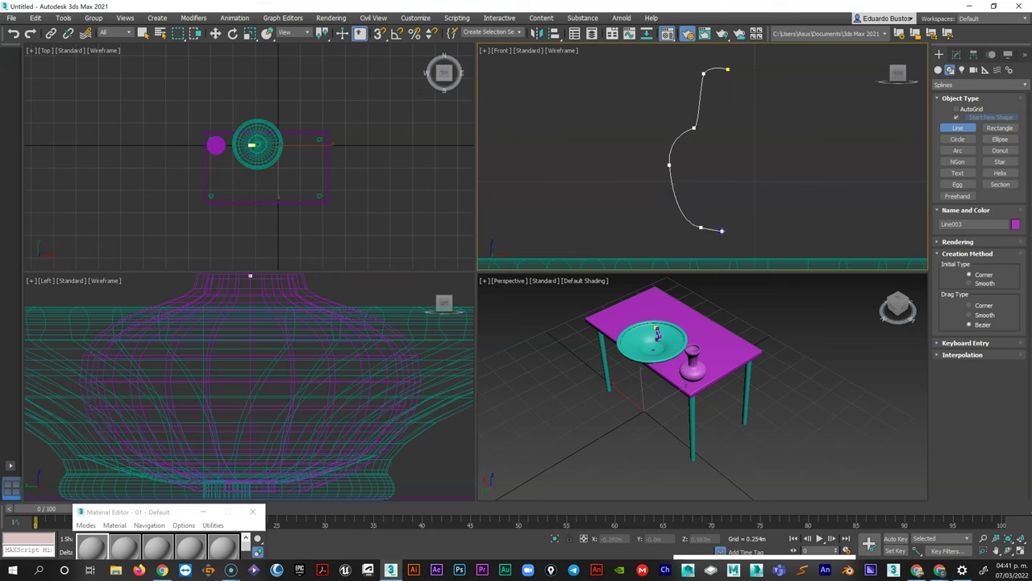
{"action": "right_click", "coordinate": [790, 223]}
Shift the new vessel profile about 0.014 m along X and enter its vertex editing level.
{"action": "key", "text": "w"}
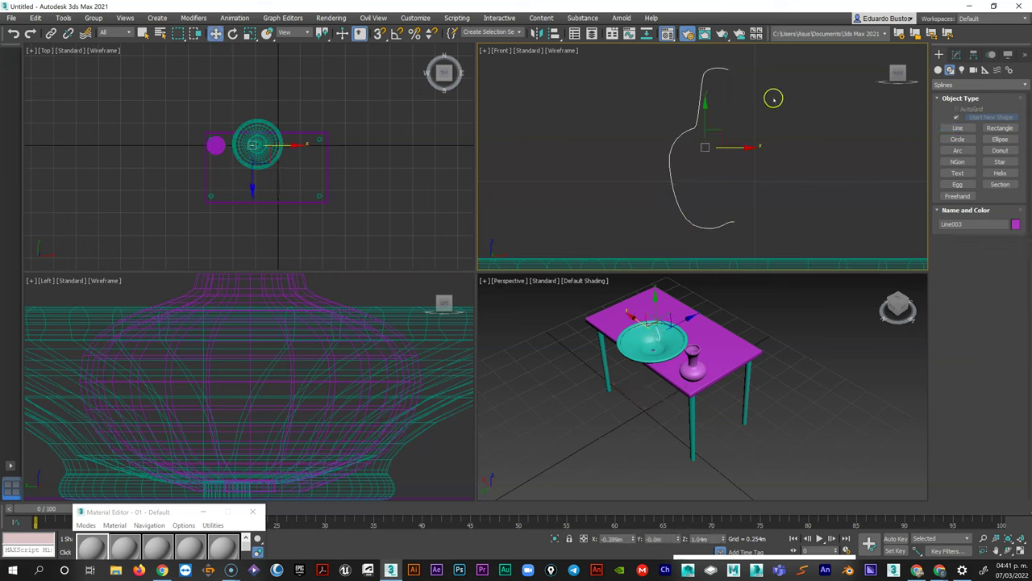
{"action": "left_click_drag", "start_coordinate": [731, 148], "coordinate": [752, 150]}
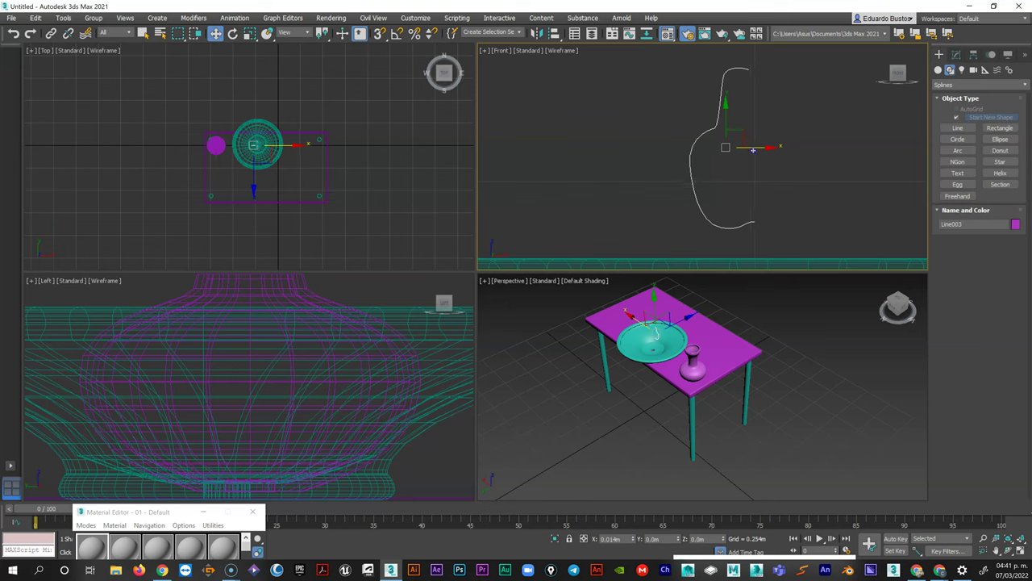
{"action": "left_click", "coordinate": [956, 115]}
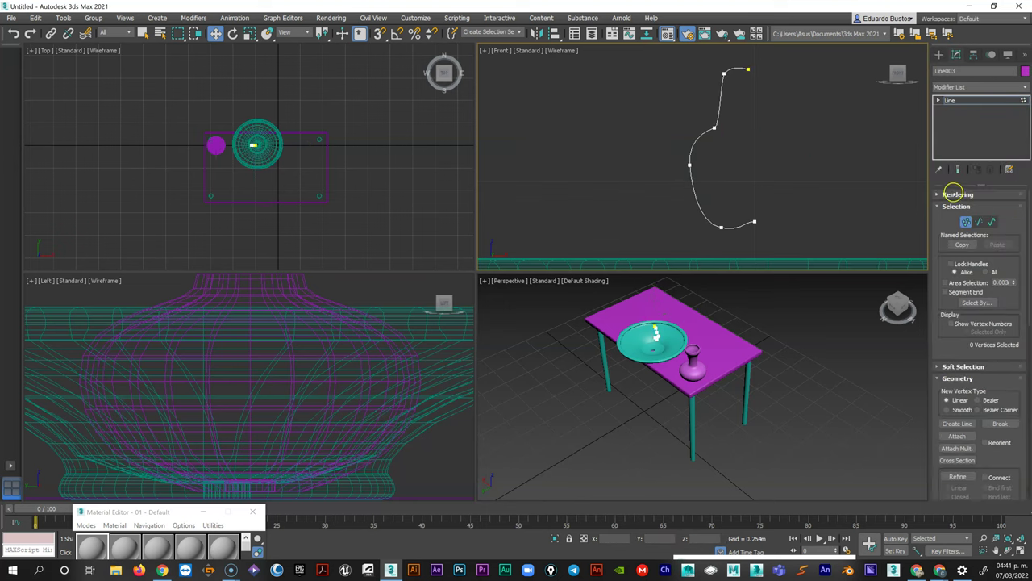
Reshape the vessel profile by shifting its upper two vertices inward along X, raising the neck vertex slightly, and lowering the widest belly vertex.
{"action": "left_click_drag", "start_coordinate": [769, 98], "coordinate": [777, 69]}
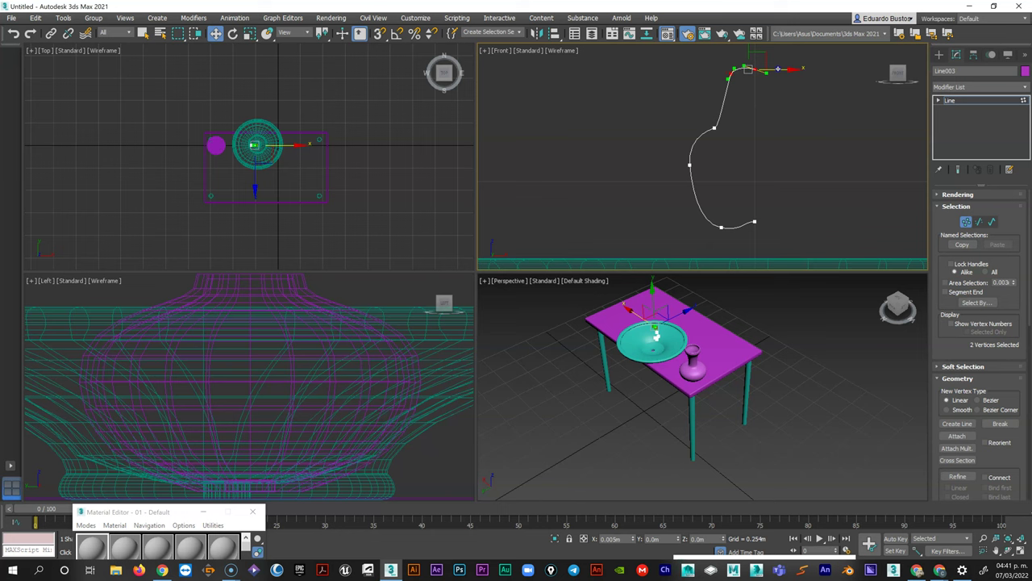
{"action": "left_click", "coordinate": [714, 129]}
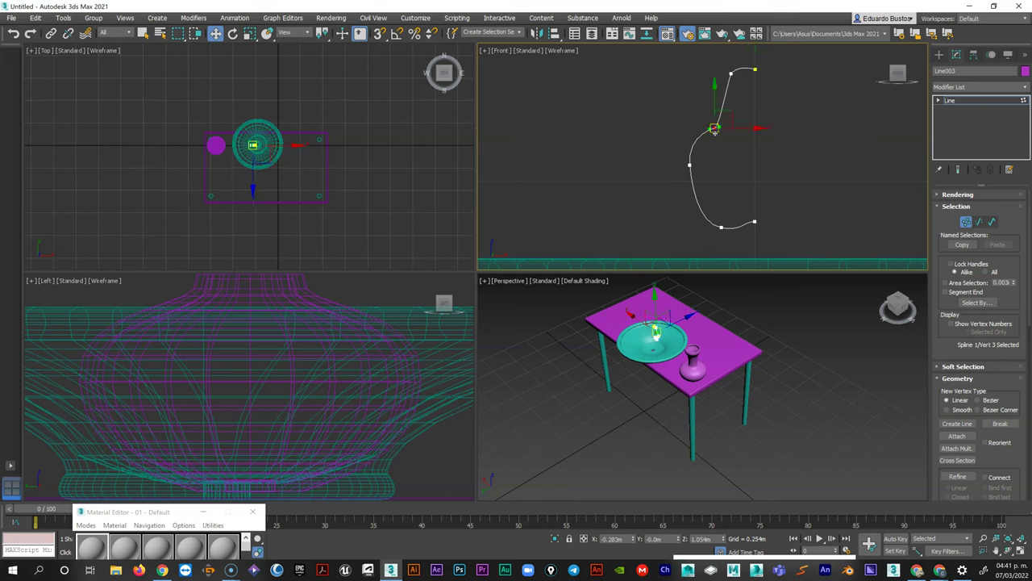
{"action": "mouse_move", "coordinate": [715, 127]}
{"action": "left_mouse_down"}
{"action": "mouse_move", "coordinate": [726, 115]}
{"action": "mouse_move", "coordinate": [713, 106]}
{"action": "mouse_move", "coordinate": [720, 95]}
{"action": "mouse_move", "coordinate": [713, 101]}
{"action": "mouse_move", "coordinate": [727, 85]}
{"action": "mouse_move", "coordinate": [714, 121]}
{"action": "left_mouse_up"}
{"action": "left_click", "coordinate": [714, 127]}
{"action": "left_click", "coordinate": [689, 166]}
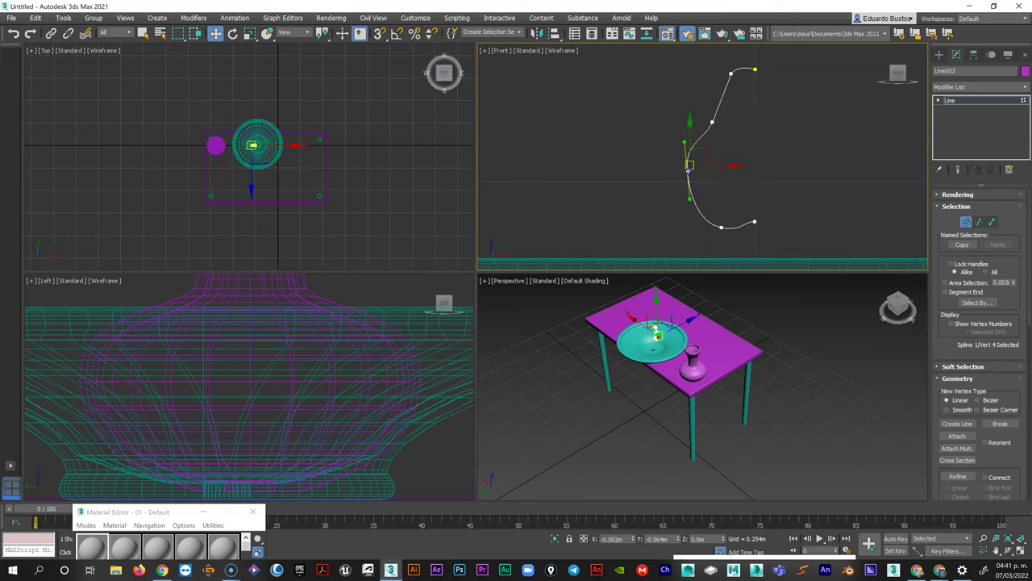
{"action": "left_click_drag", "start_coordinate": [688, 175], "coordinate": [686, 187]}
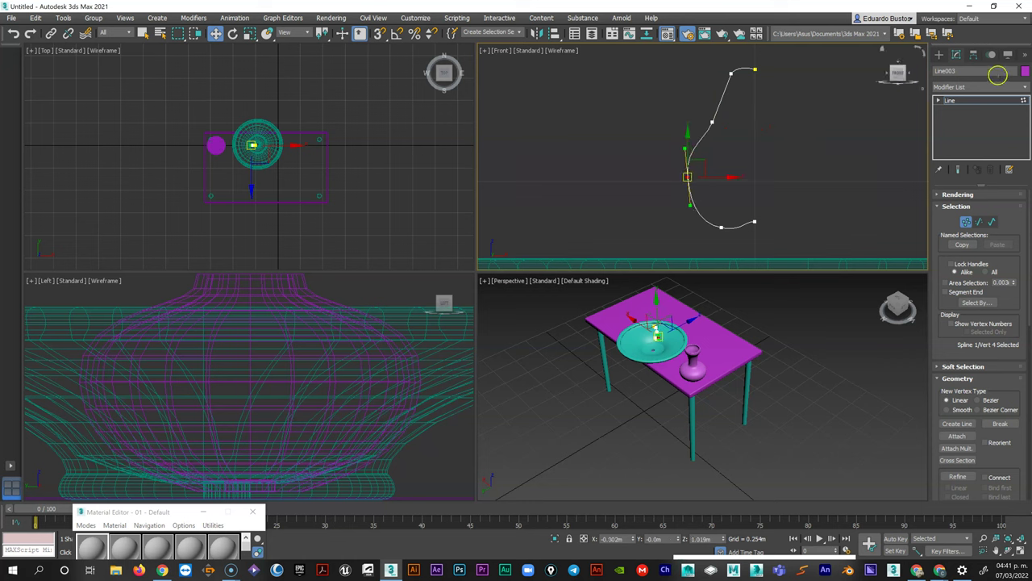
Apply a Lathe modifier to the profile and set its alignment to Max after trying Min and Center.
{"action": "left_click", "coordinate": [984, 86]}
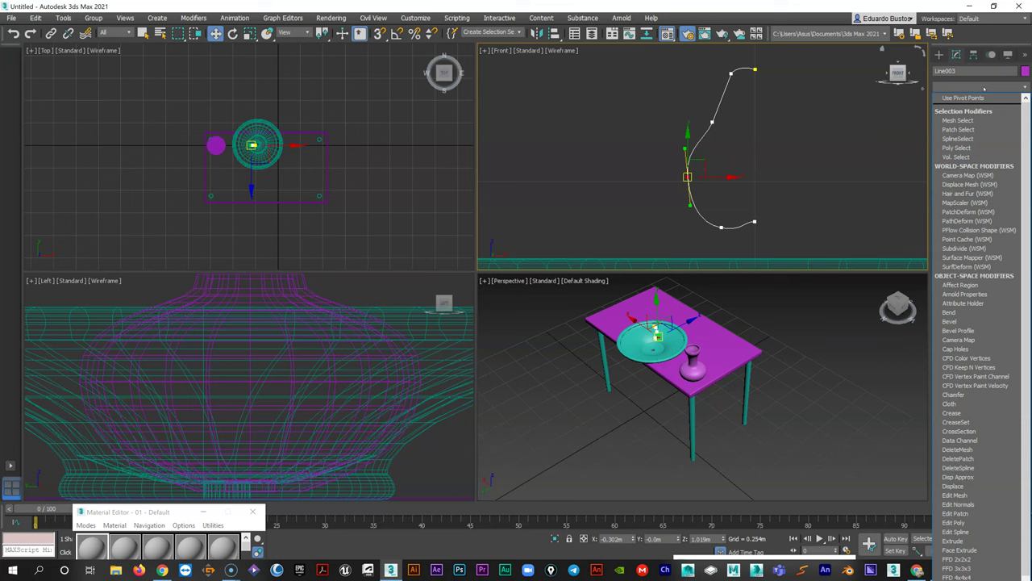
{"action": "key", "text": "l"}
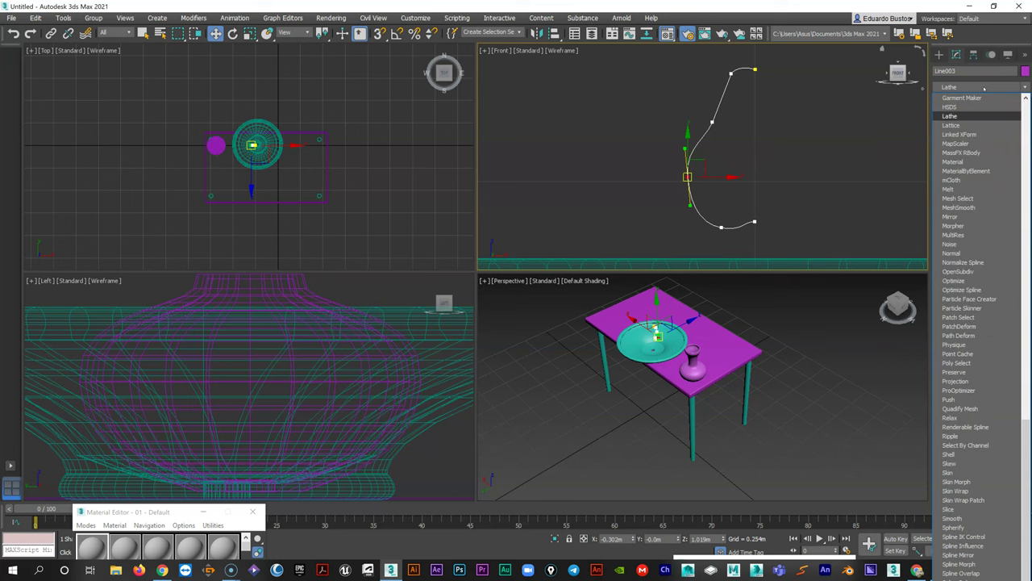
{"action": "key", "text": "Return"}
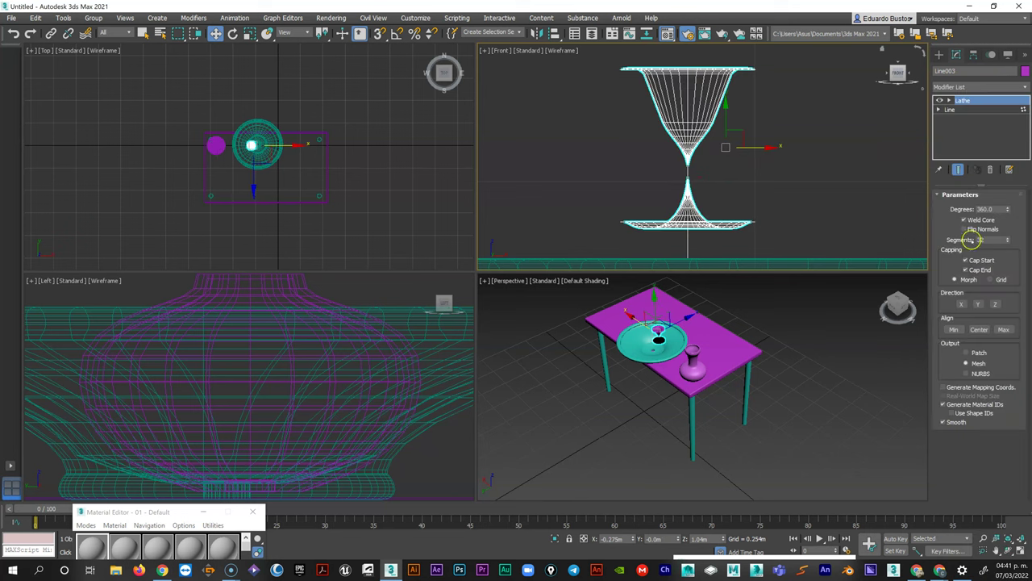
{"action": "left_click", "coordinate": [1003, 329]}
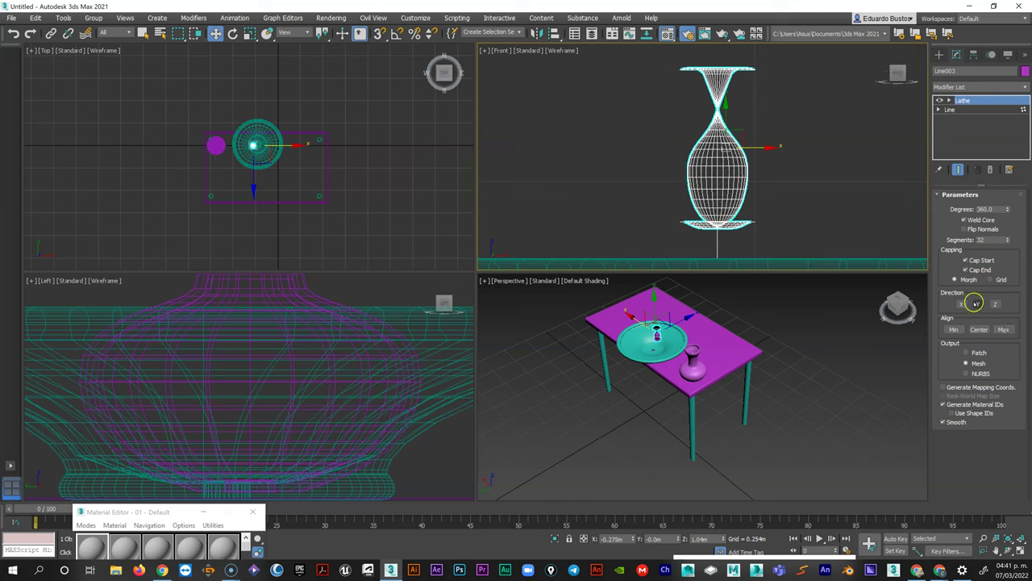
{"action": "left_click", "coordinate": [954, 329]}
{"action": "left_click", "coordinate": [980, 329]}
{"action": "left_click", "coordinate": [1004, 329]}
Enter the Lathe's Axis level and move the axis along X to about -0.254 m in the Front view.
{"action": "left_click", "coordinate": [949, 101]}
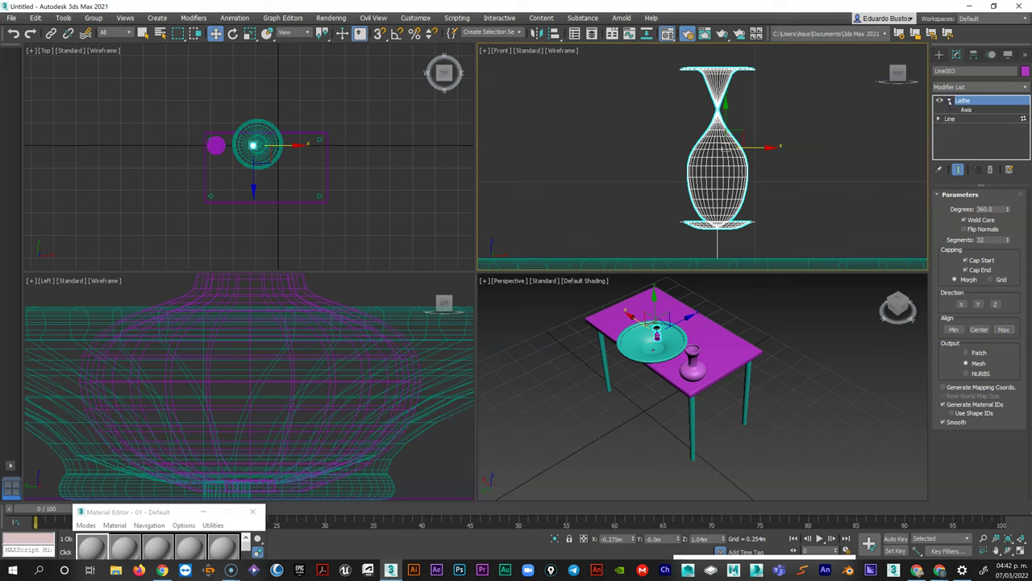
{"action": "left_click", "coordinate": [968, 110]}
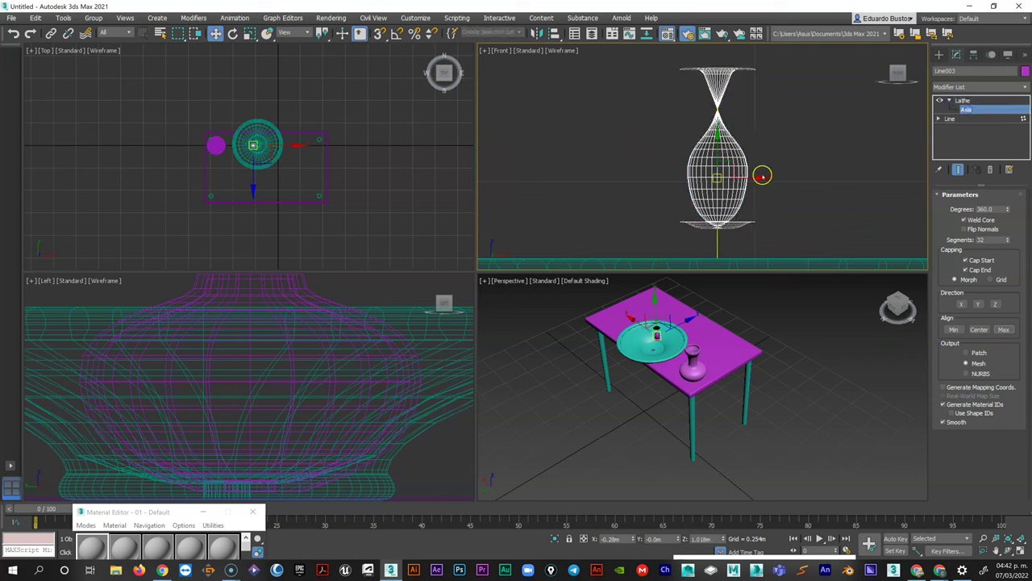
{"action": "left_click_drag", "start_coordinate": [757, 176], "coordinate": [793, 186]}
{"action": "scroll", "coordinate": [766, 207], "scroll_direction": "up", "scroll_amount": 5}
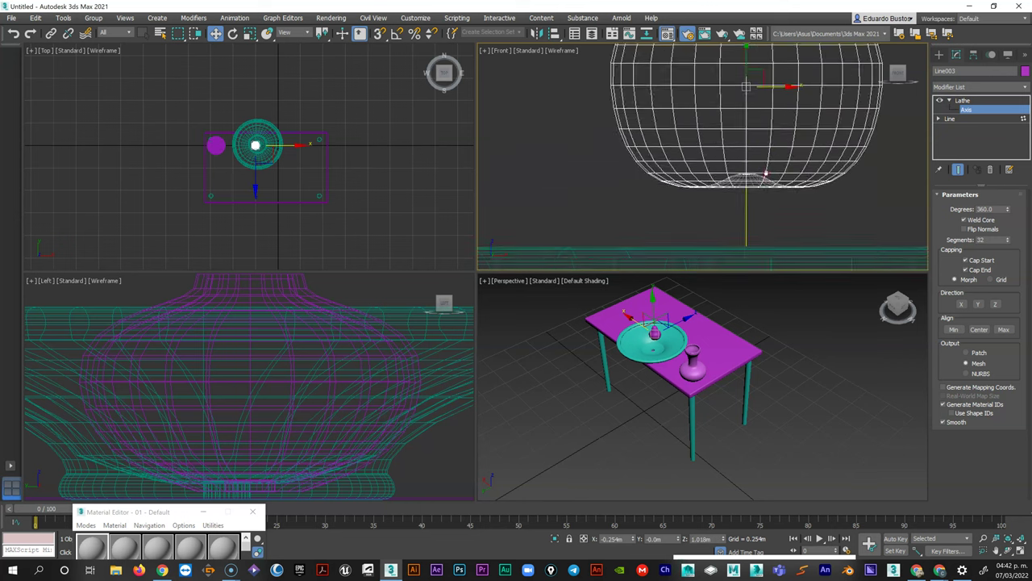
{"action": "scroll", "coordinate": [766, 204], "scroll_direction": "up", "scroll_amount": 2}
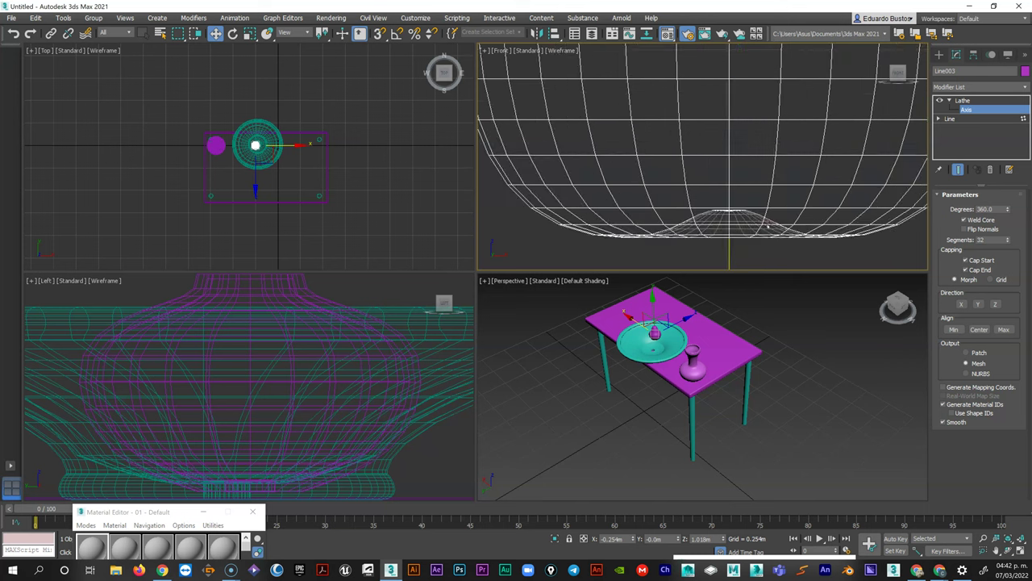
{"action": "scroll", "coordinate": [739, 156], "scroll_direction": "down", "scroll_amount": 1}
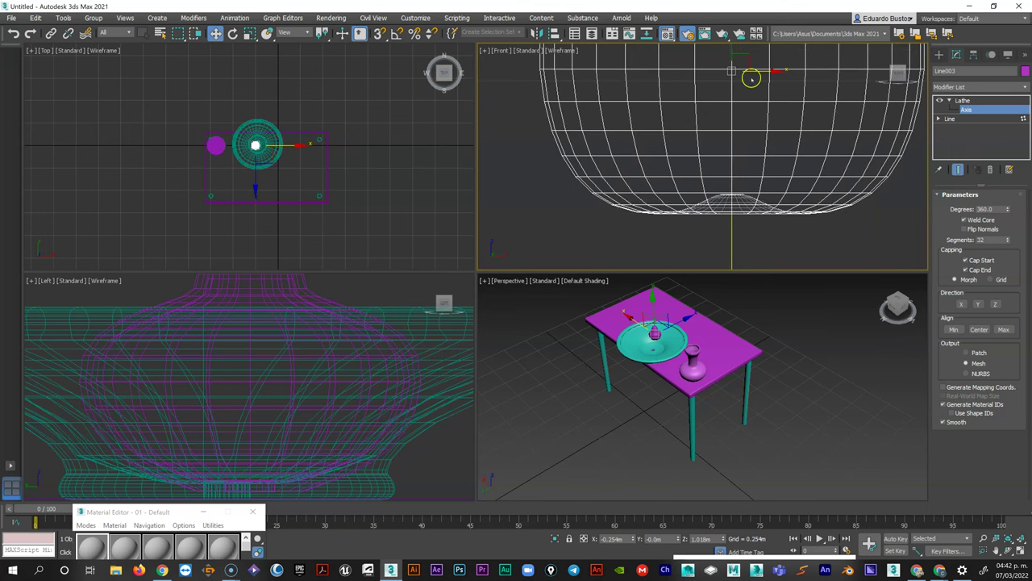
Fine-tune the Lathe axis to about X -0.254 m so the base and tip meet at the centre, and leave the Axis level.
{"action": "left_click_drag", "start_coordinate": [751, 78], "coordinate": [756, 157]}
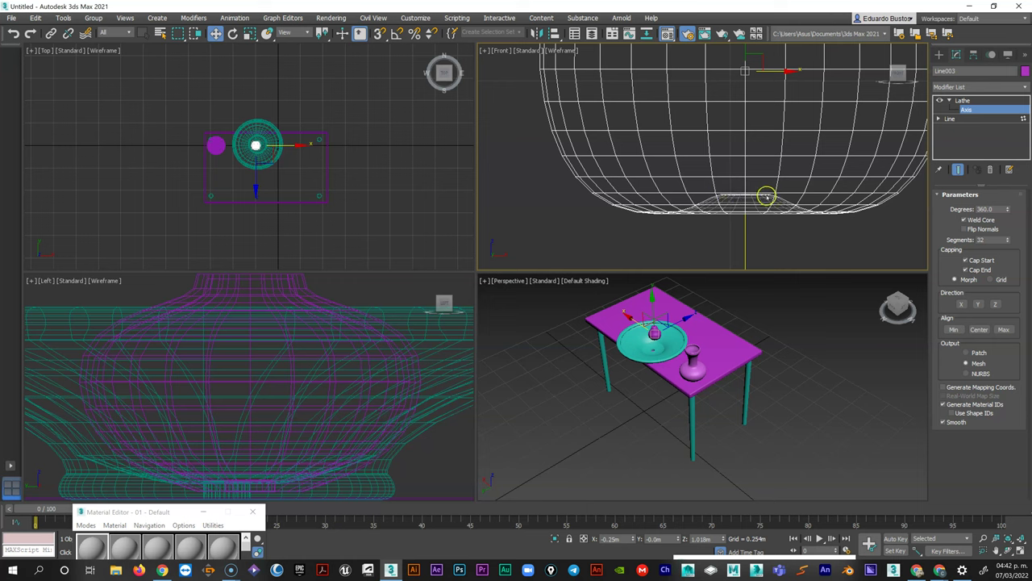
{"action": "left_click_drag", "start_coordinate": [779, 71], "coordinate": [718, 166]}
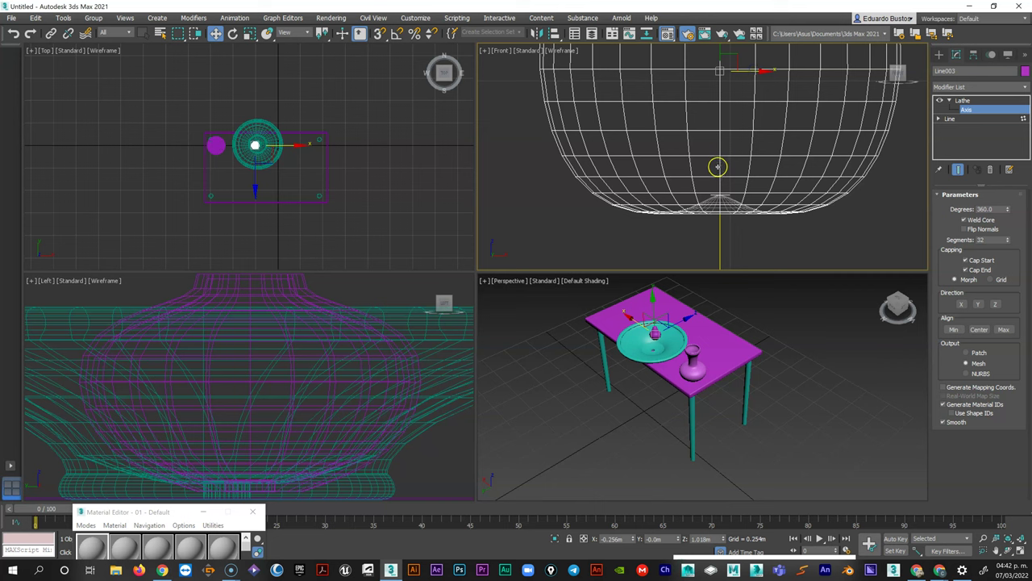
{"action": "scroll", "coordinate": [720, 194], "scroll_direction": "up", "scroll_amount": 3}
{"action": "scroll", "coordinate": [720, 192], "scroll_direction": "up", "scroll_amount": 3}
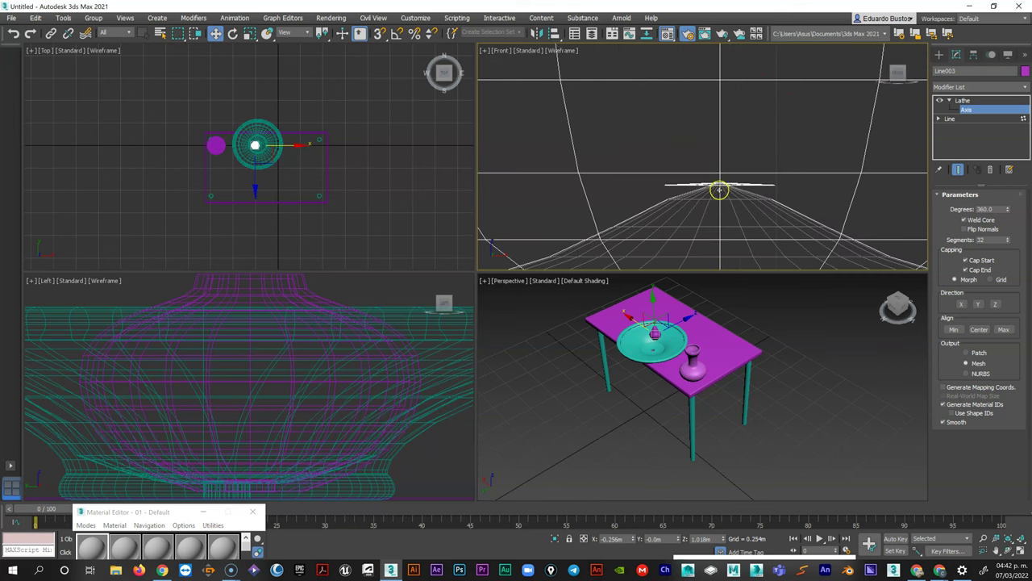
{"action": "scroll", "coordinate": [771, 127], "scroll_direction": "down", "scroll_amount": 5}
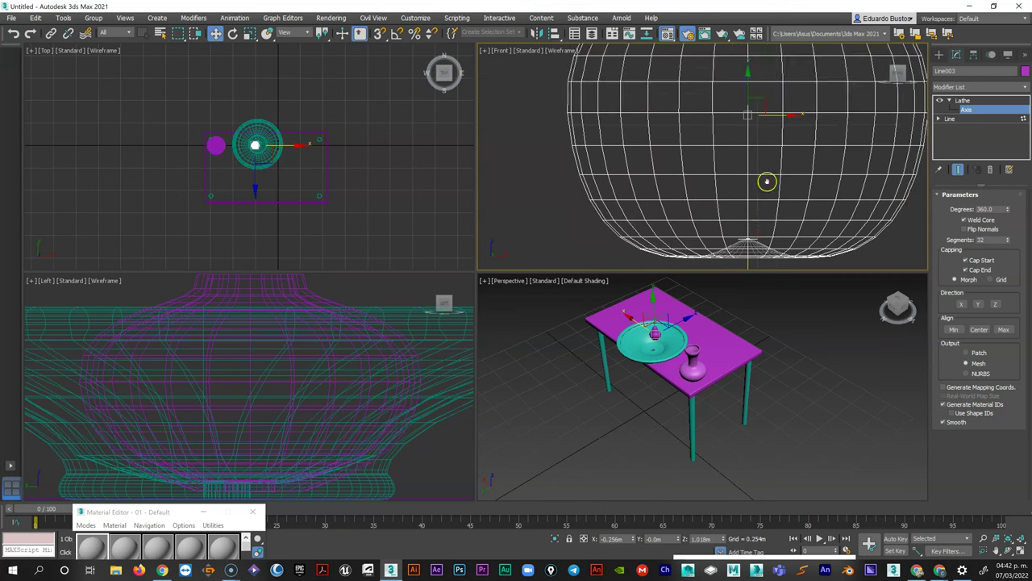
{"action": "left_click_drag", "start_coordinate": [767, 140], "coordinate": [767, 108]}
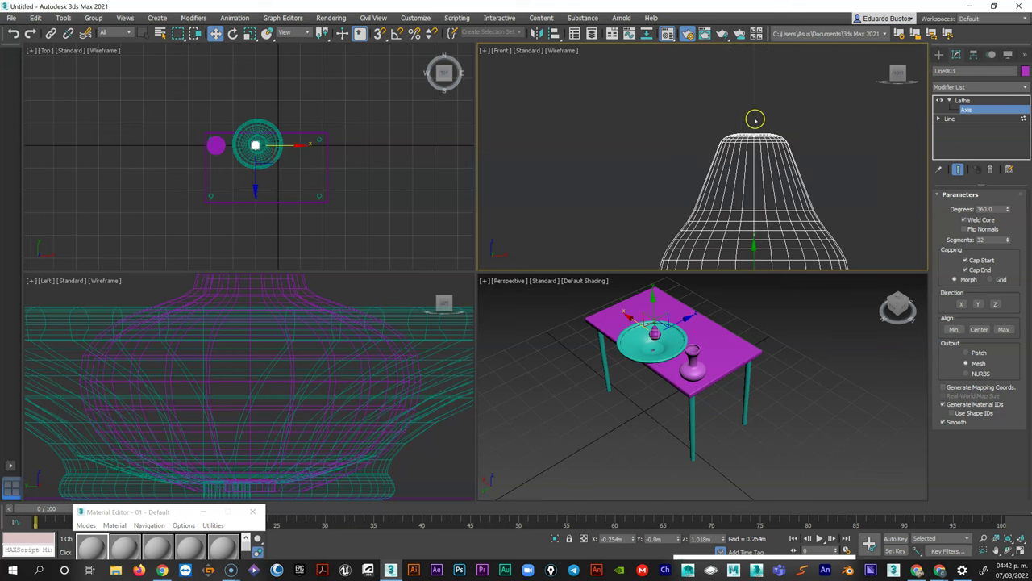
{"action": "scroll", "coordinate": [754, 172], "scroll_direction": "down", "scroll_amount": 6}
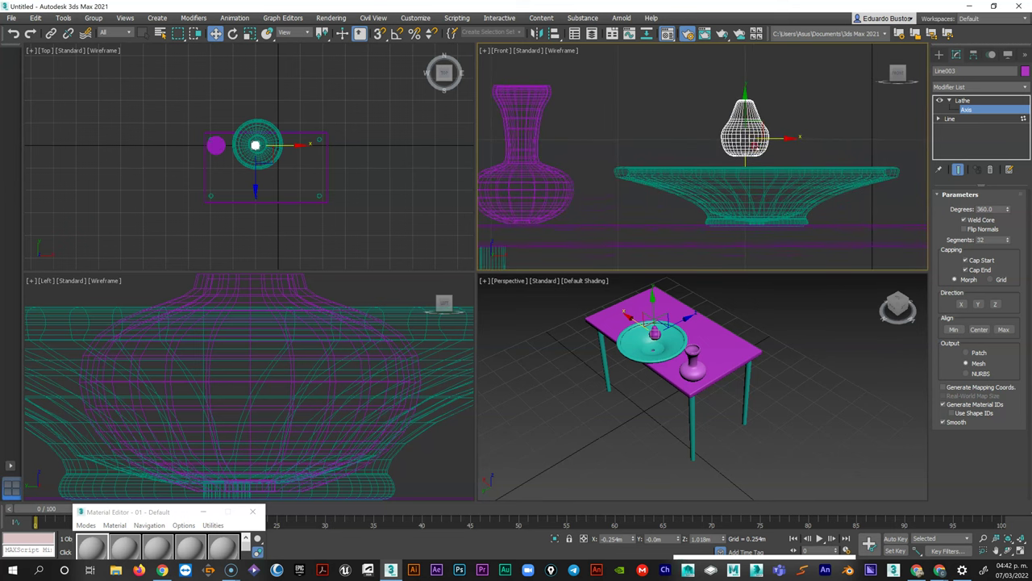
{"action": "left_click", "coordinate": [994, 110]}
{"action": "left_click", "coordinate": [949, 102]}
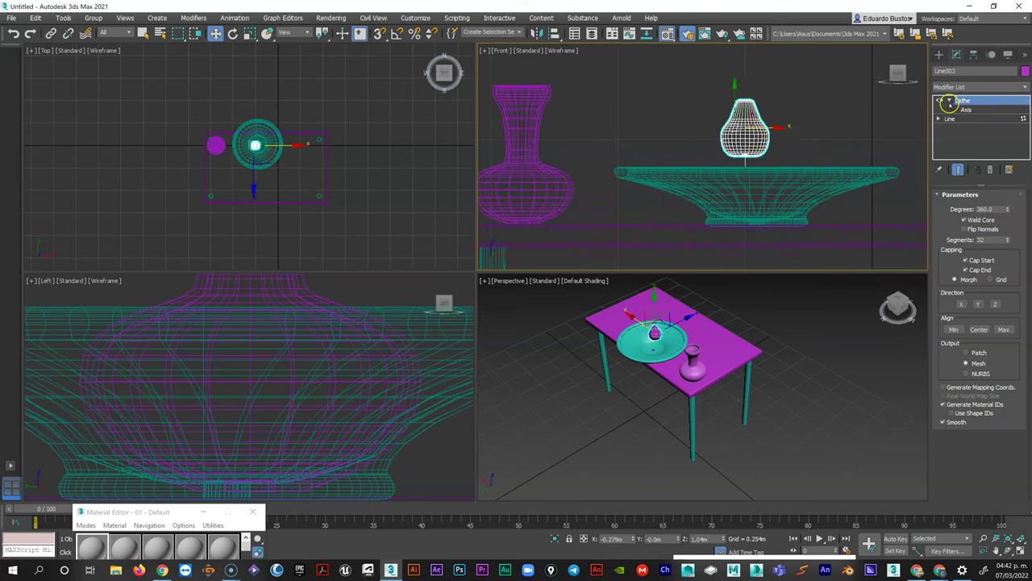
Try shifting the Lathe axis farther along X, undo the change, and leave the Axis level.
{"action": "left_click", "coordinate": [863, 105]}
{"action": "left_click", "coordinate": [748, 141]}
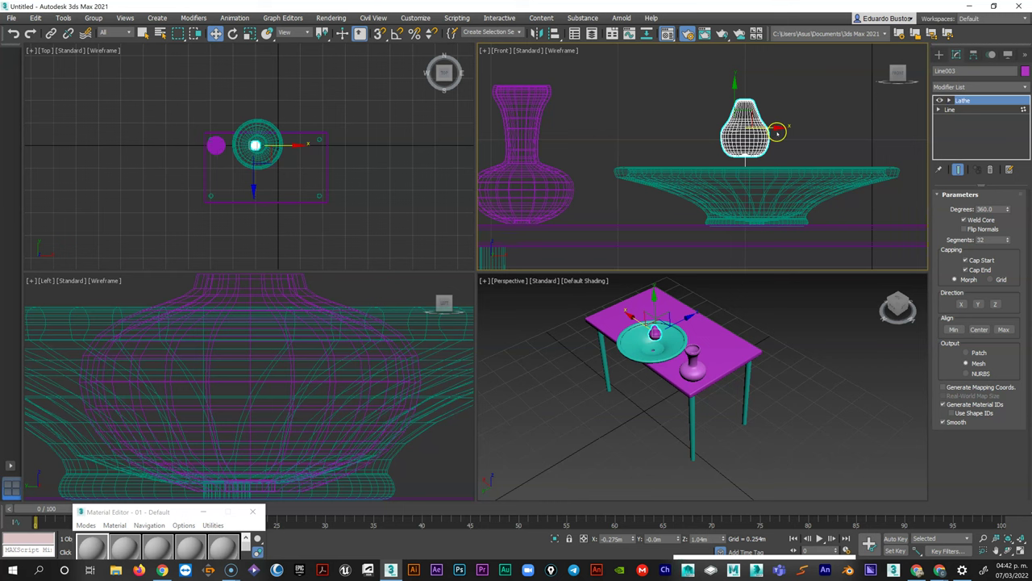
{"action": "left_click", "coordinate": [997, 103]}
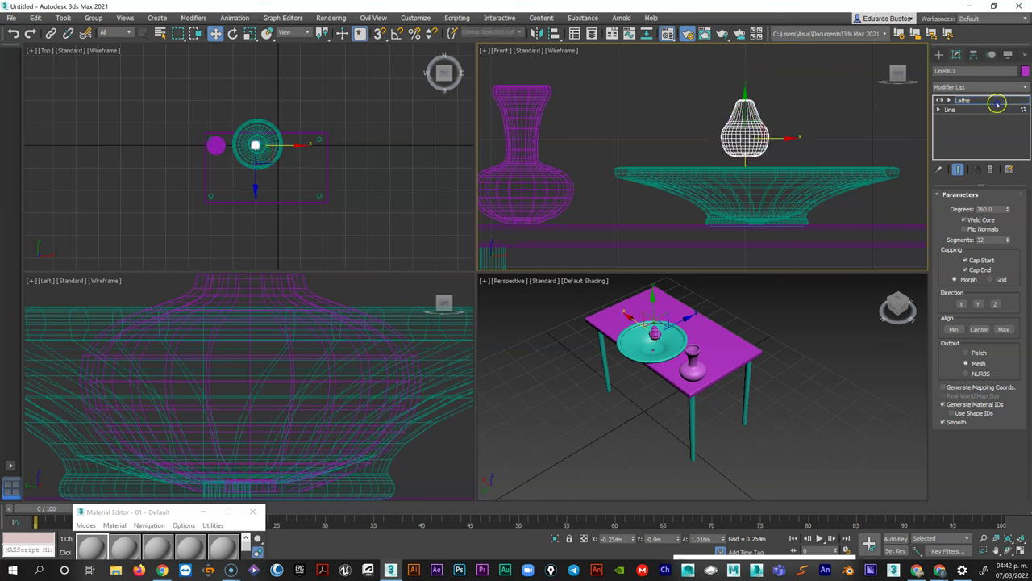
{"action": "left_click_drag", "start_coordinate": [779, 136], "coordinate": [806, 139]}
{"action": "key", "text": "ctrl+z"}
{"action": "left_click", "coordinate": [947, 100]}
{"action": "left_click", "coordinate": [976, 110]}
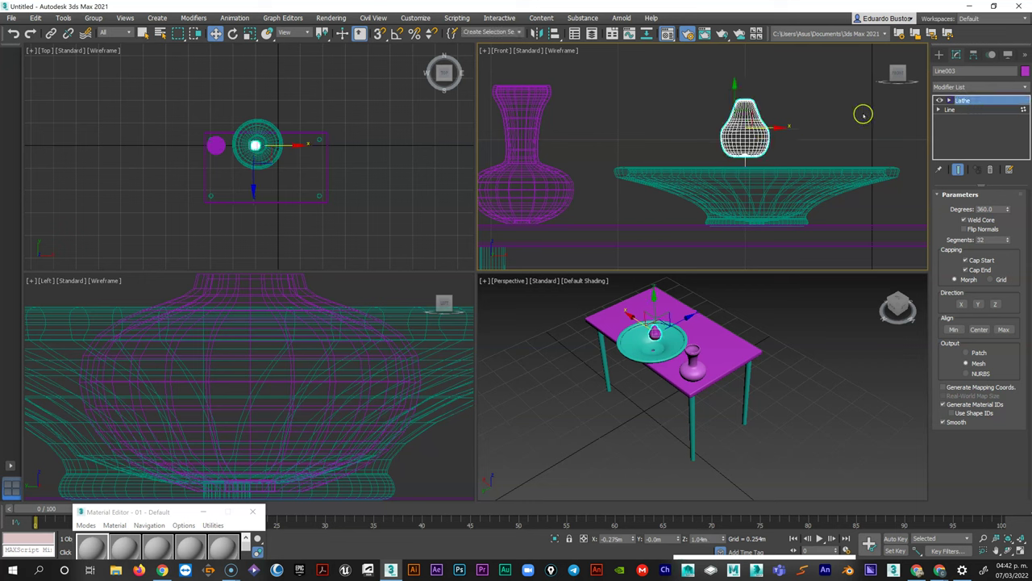
Try shifting the whole pear-shaped object about 0.041 m along X.
{"action": "left_click", "coordinate": [795, 116]}
{"action": "left_click", "coordinate": [770, 125]}
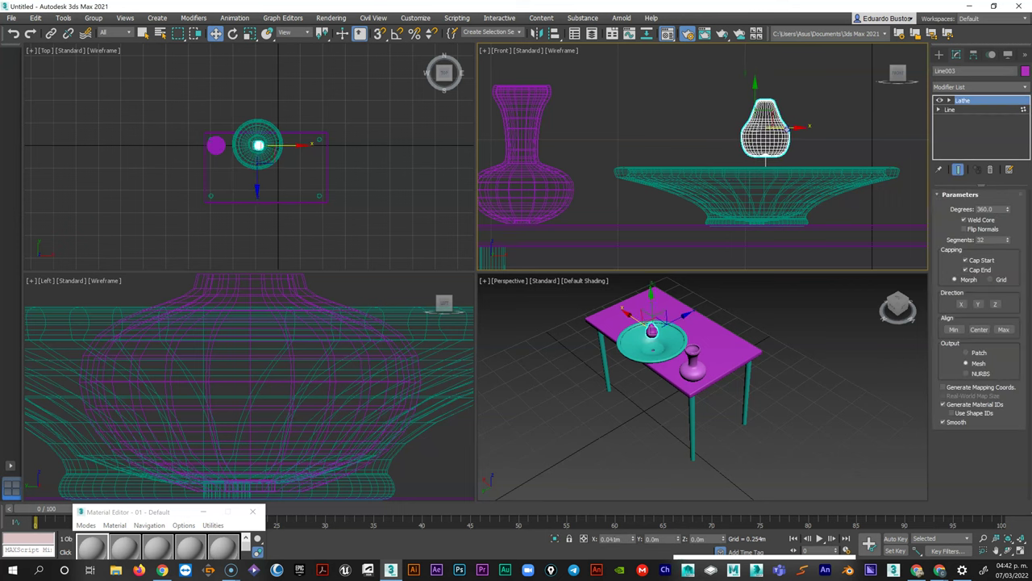
{"action": "left_click_drag", "start_coordinate": [773, 126], "coordinate": [767, 126]}
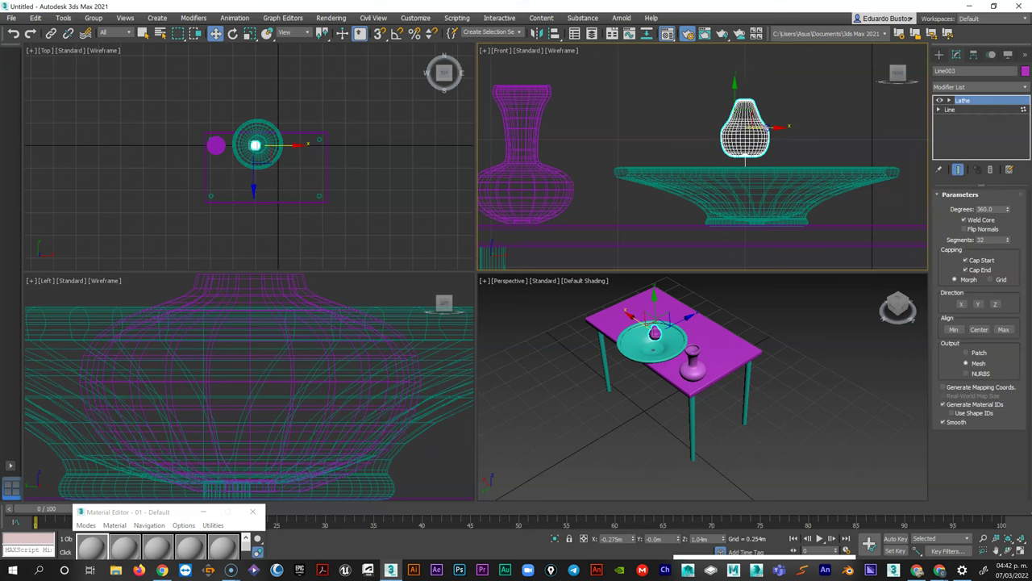
Move the pear-shaped object to about X -0.376 m above the plate and create two copies spaced about 0.12 m apart along X.
{"action": "scroll", "coordinate": [751, 154], "scroll_direction": "down", "scroll_amount": 4}
{"action": "scroll", "coordinate": [751, 154], "scroll_direction": "up", "scroll_amount": 2}
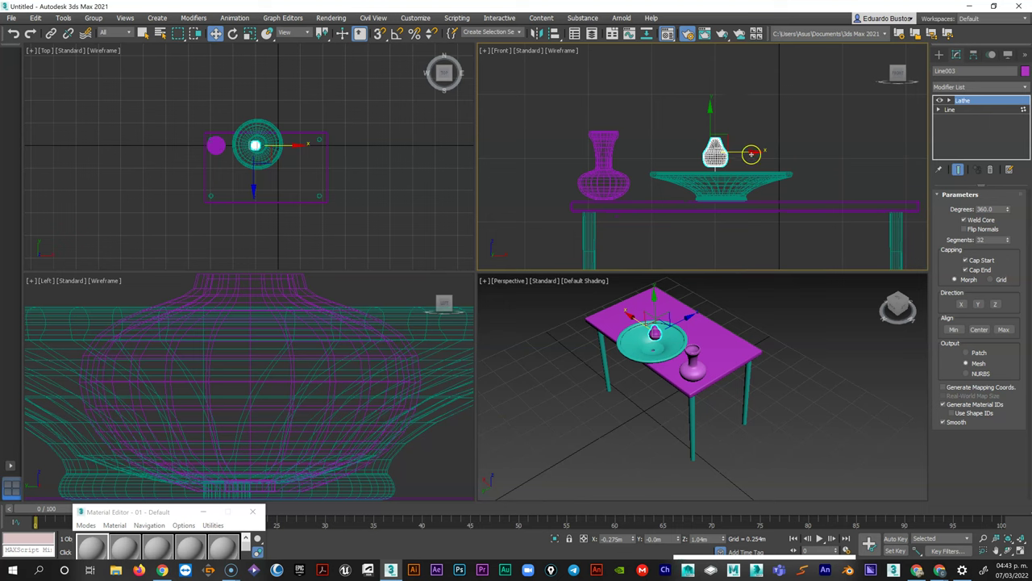
{"action": "left_click_drag", "start_coordinate": [751, 154], "coordinate": [724, 151]}
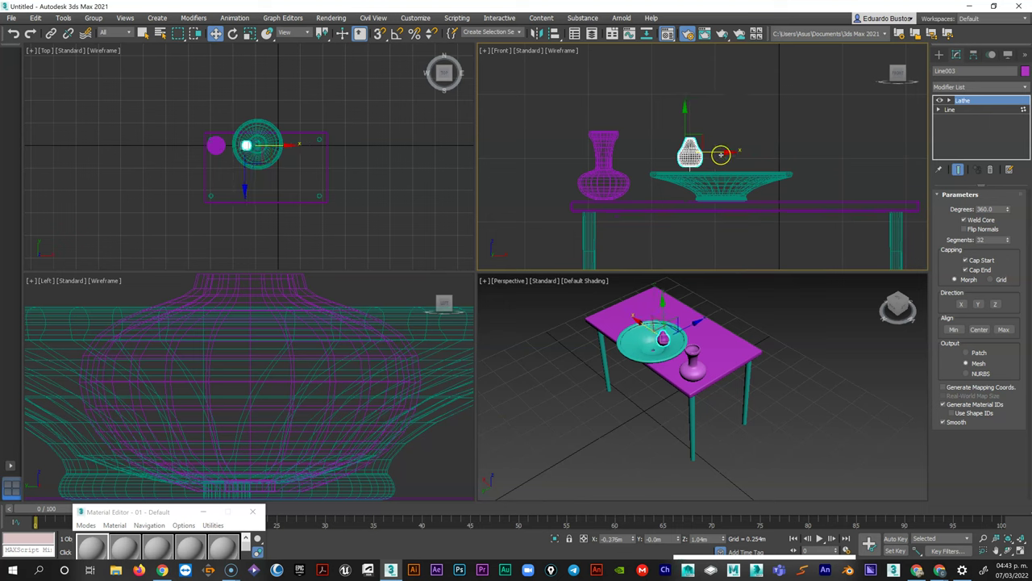
{"action": "left_click_drag", "start_coordinate": [720, 152], "coordinate": [751, 158]}
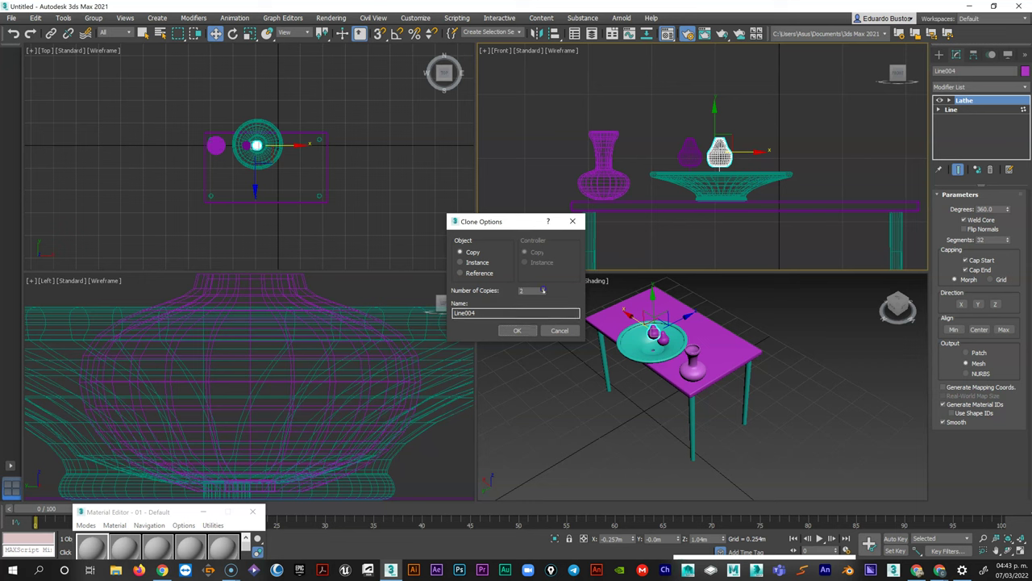
{"action": "left_click", "coordinate": [517, 329]}
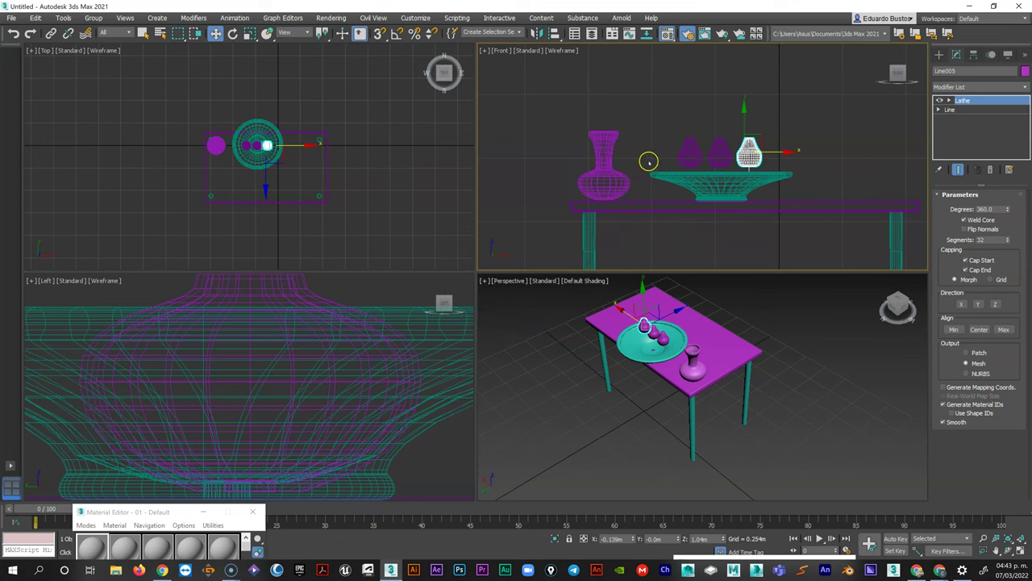
Region-select the three pear-shaped objects, switch the region selection to Window mode, and test it by enclosing them partly and fully.
{"action": "left_click_drag", "start_coordinate": [799, 152], "coordinate": [792, 145]}
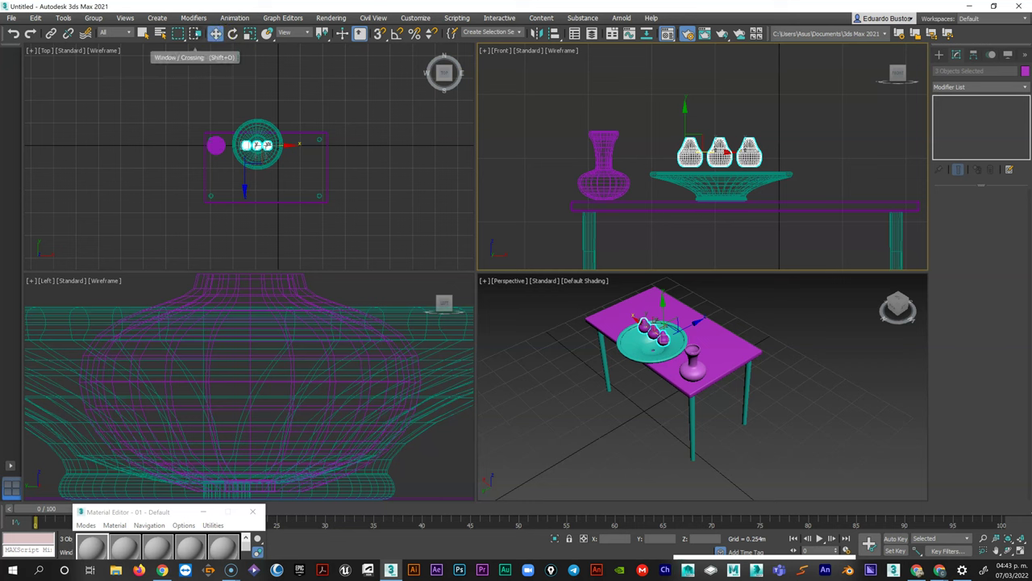
{"action": "left_click", "coordinate": [195, 34]}
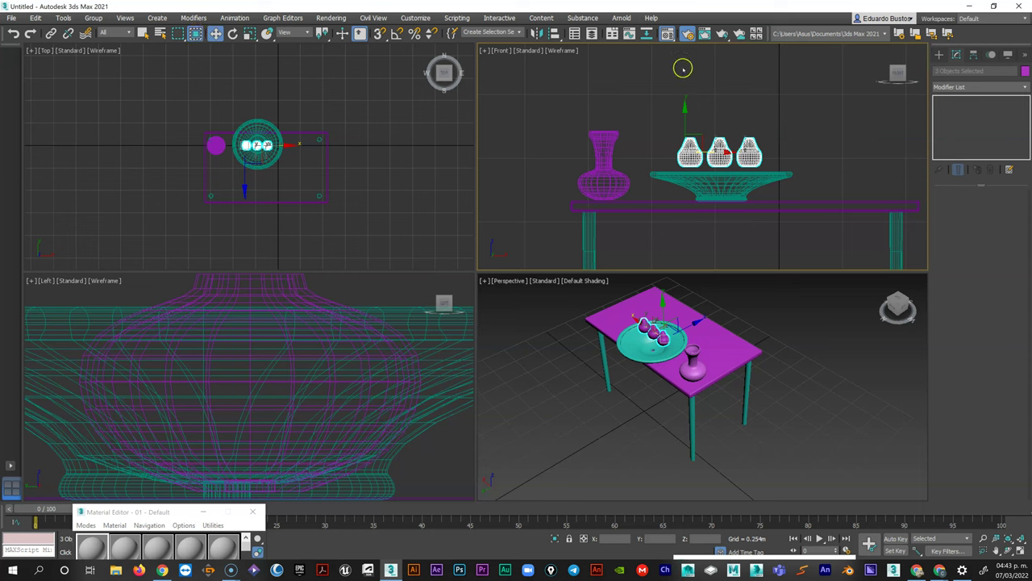
{"action": "left_click_drag", "start_coordinate": [647, 101], "coordinate": [777, 163]}
{"action": "left_click_drag", "start_coordinate": [665, 125], "coordinate": [692, 159]}
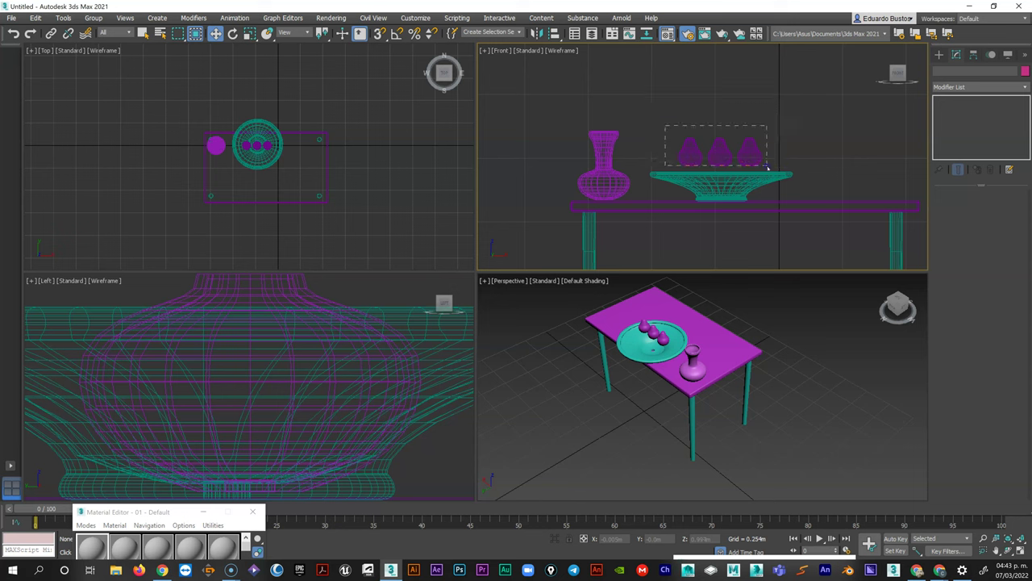
{"action": "left_click_drag", "start_coordinate": [769, 171], "coordinate": [766, 188]}
{"action": "left_click", "coordinate": [671, 92]}
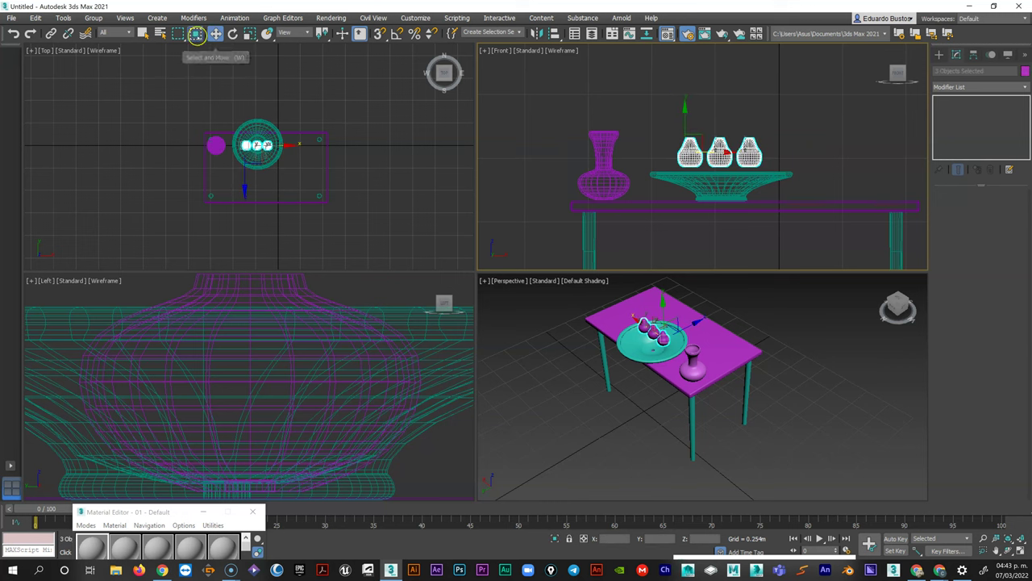
Switch region selection to Crossing mode and select the three pear-shaped objects with a region touching only their upper parts.
{"action": "left_click", "coordinate": [196, 33]}
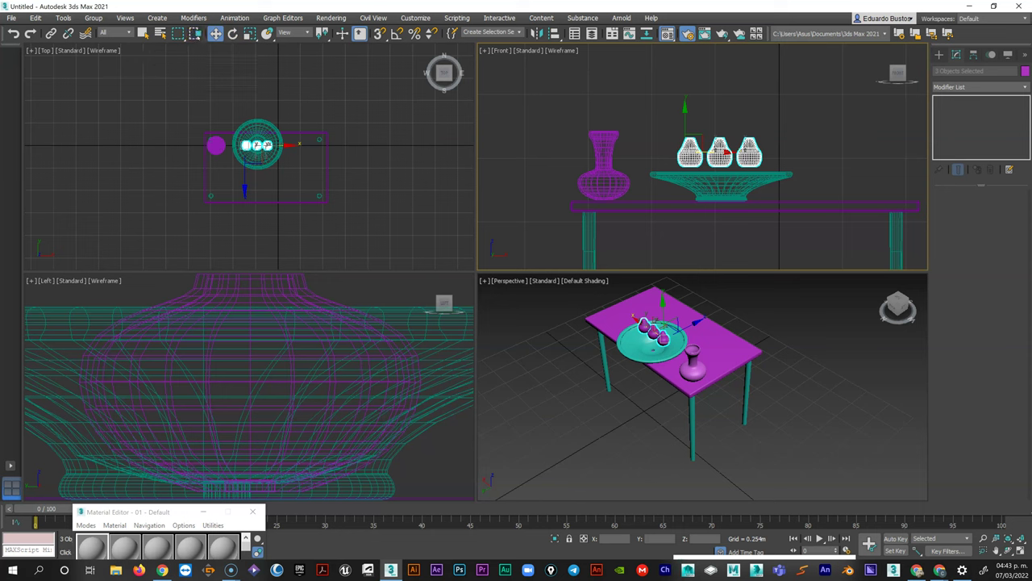
{"action": "left_click", "coordinate": [642, 76]}
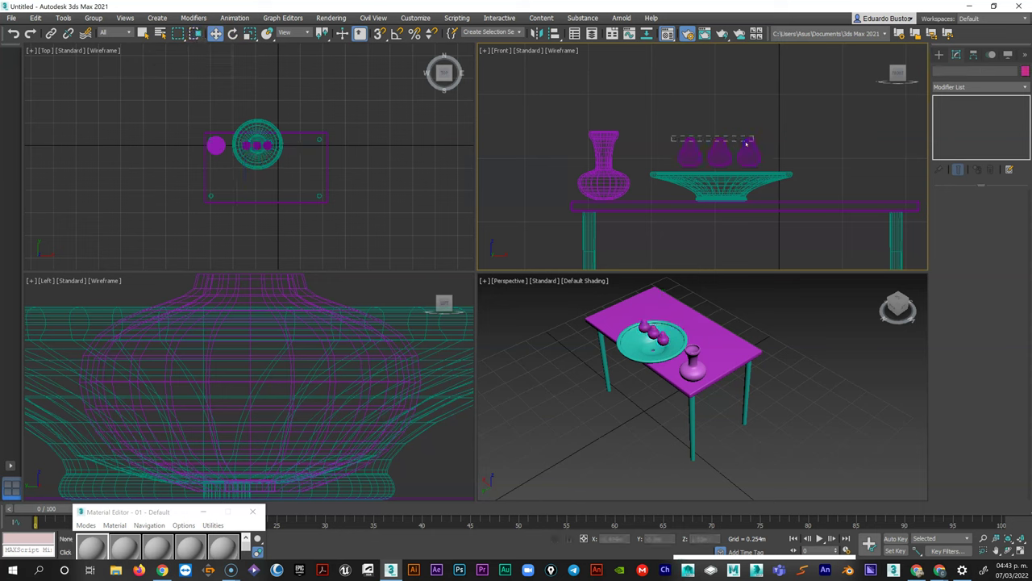
{"action": "left_click_drag", "start_coordinate": [747, 144], "coordinate": [787, 142]}
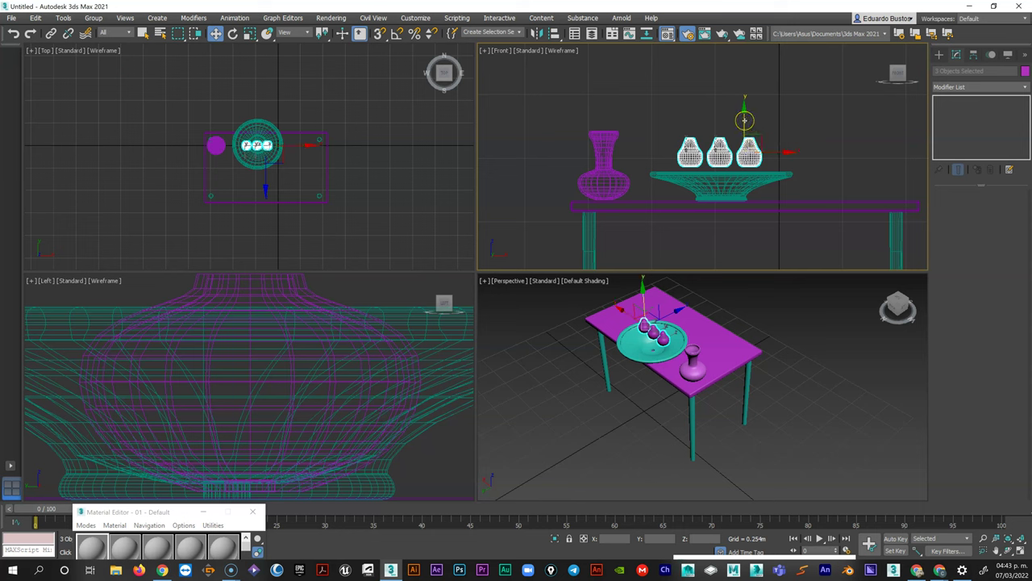
Clone the three selected pear-shaped objects upward along Y as 3 copies, stacking the new rows above the plate.
{"action": "left_click_drag", "start_coordinate": [743, 120], "coordinate": [743, 79]}
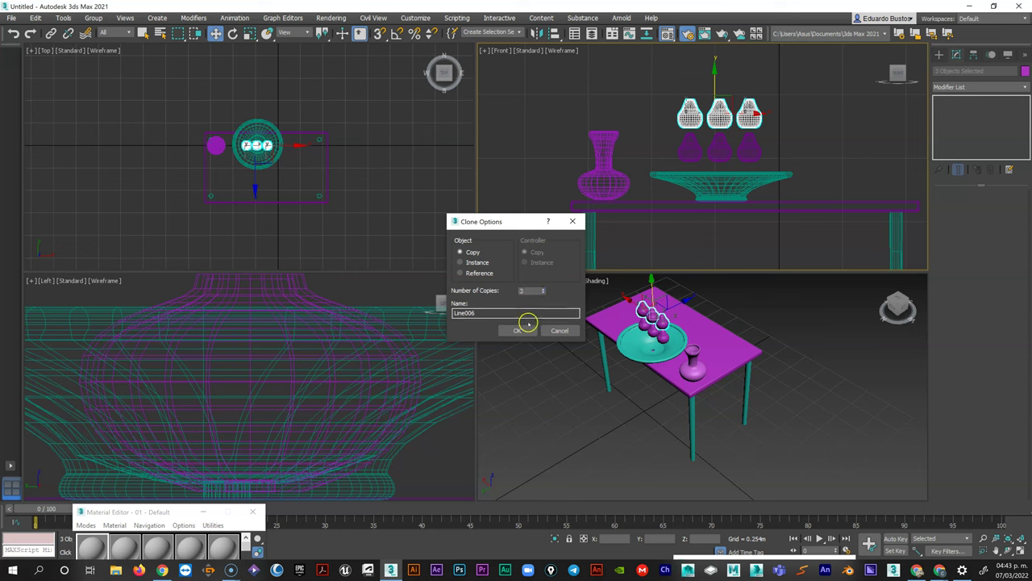
{"action": "left_click", "coordinate": [517, 330]}
{"action": "scroll", "coordinate": [826, 104], "scroll_direction": "down", "scroll_amount": 2}
{"action": "scroll", "coordinate": [825, 104], "scroll_direction": "down", "scroll_amount": 2}
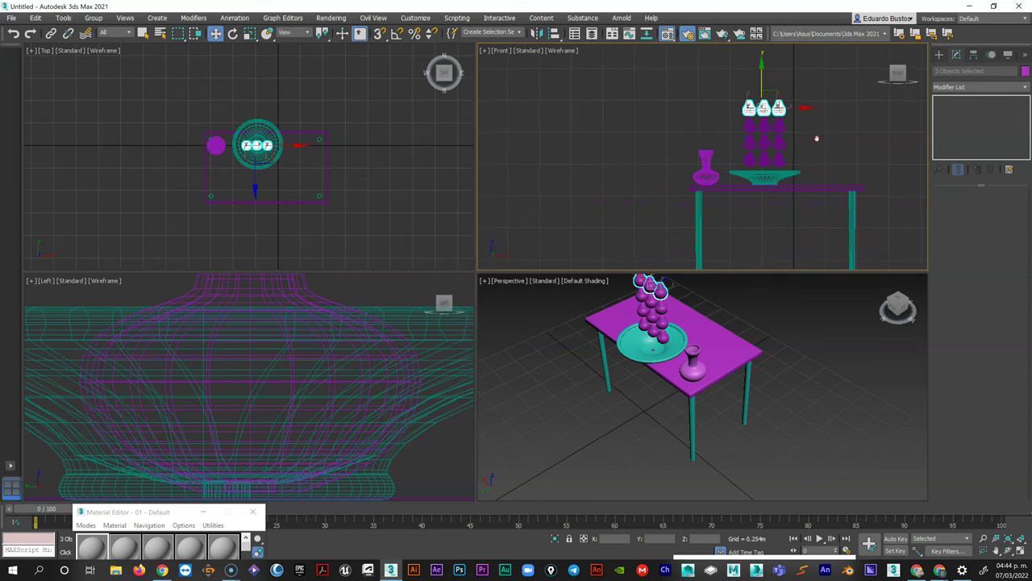
Select the plate, detach the MassFX commands as a floating palette, and set the plate as a static rigid body.
{"action": "left_click", "coordinate": [756, 174]}
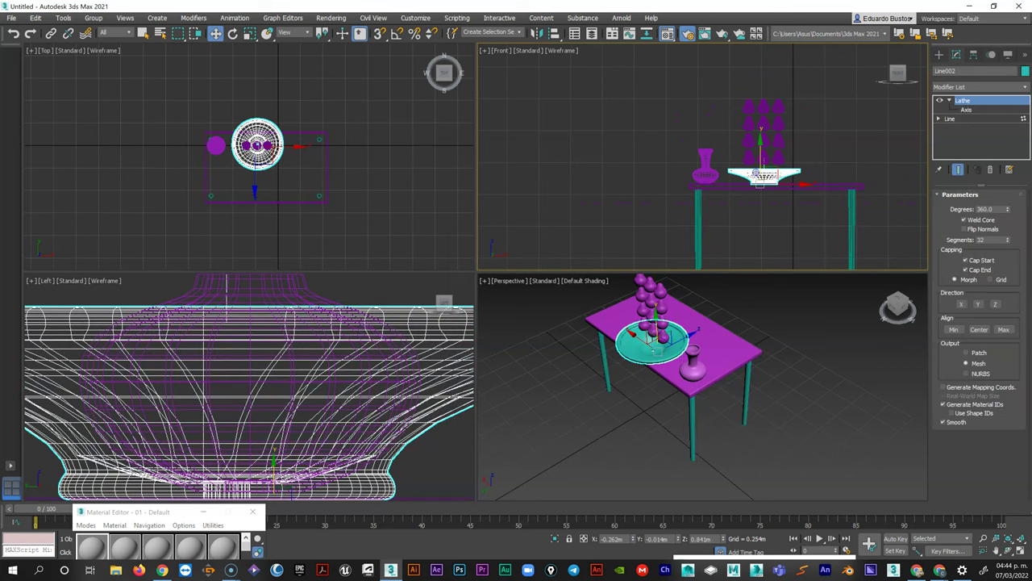
{"action": "left_click", "coordinate": [235, 18]}
{"action": "mouse_move", "coordinate": [242, 165]}
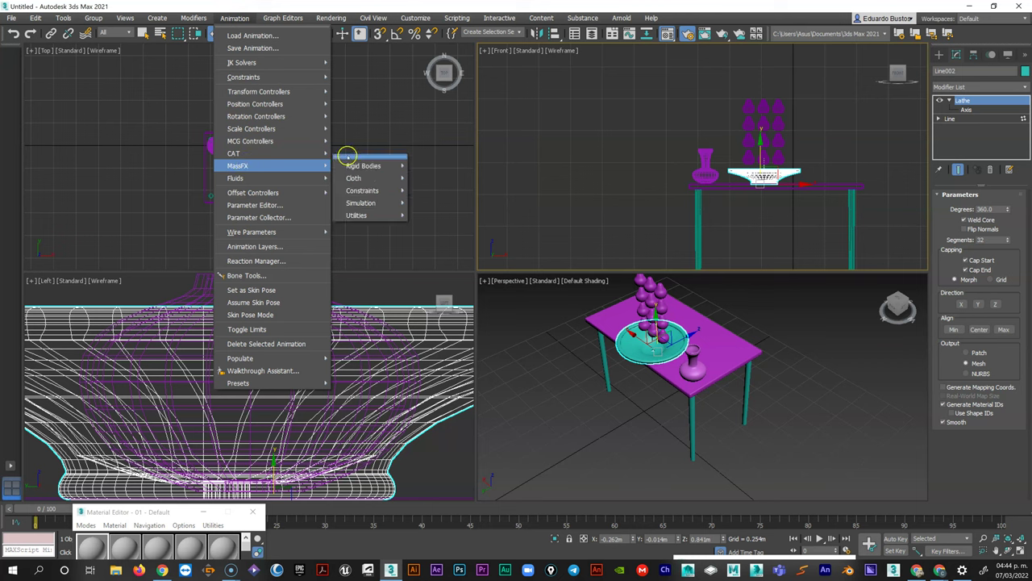
{"action": "left_click", "coordinate": [347, 155]}
{"action": "mouse_move", "coordinate": [352, 160]}
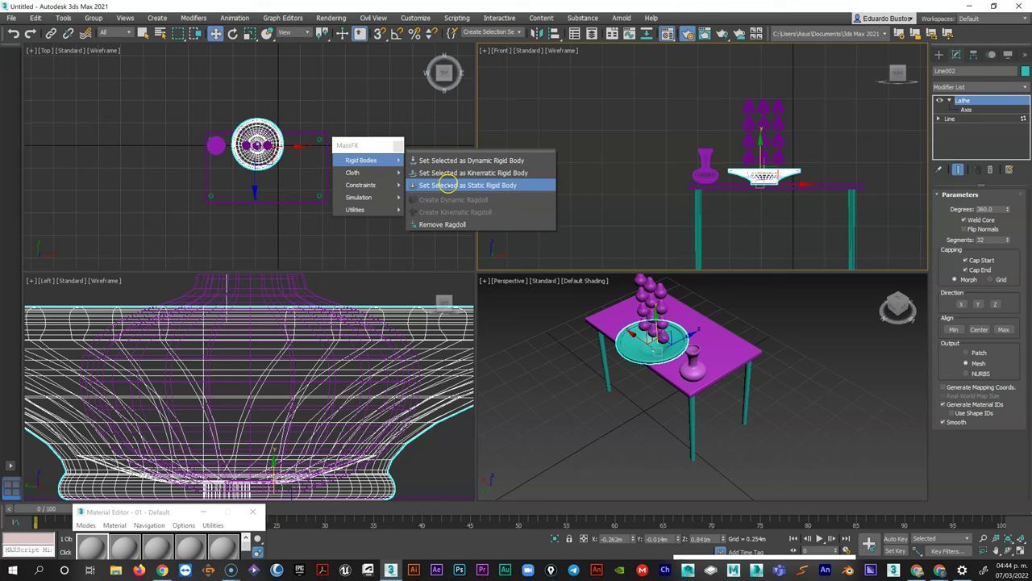
{"action": "left_click", "coordinate": [447, 184]}
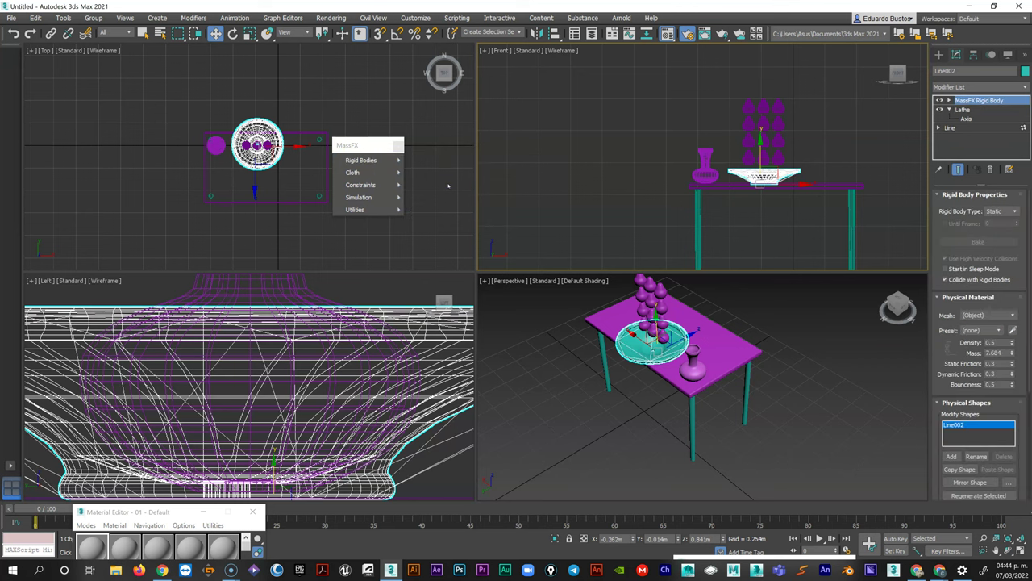
Set the plate's physical shape type to Original so collisions follow its real hollow mesh.
{"action": "left_click_drag", "start_coordinate": [998, 233], "coordinate": [994, 166]}
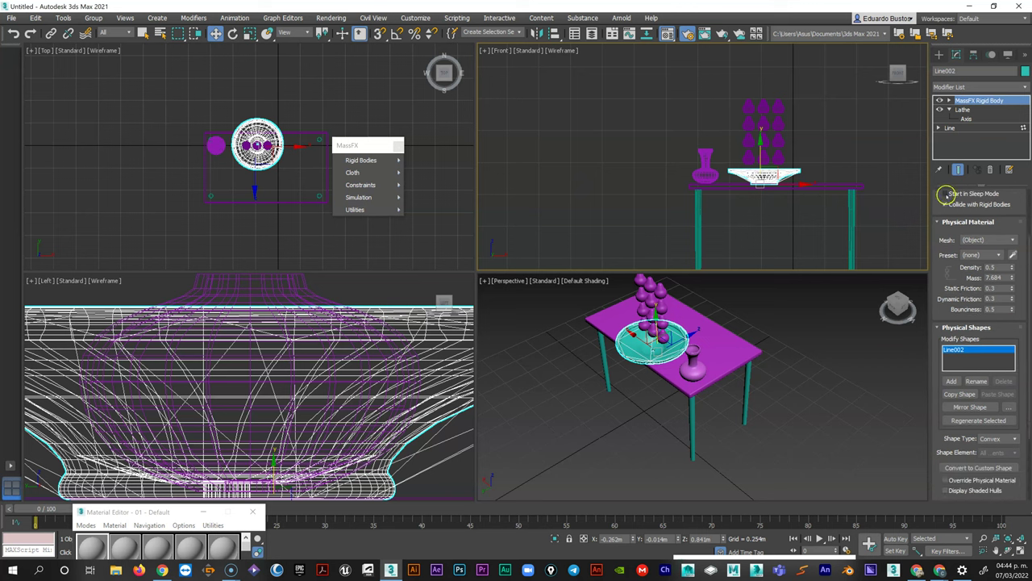
{"action": "left_click_drag", "start_coordinate": [1023, 278], "coordinate": [1026, 192]}
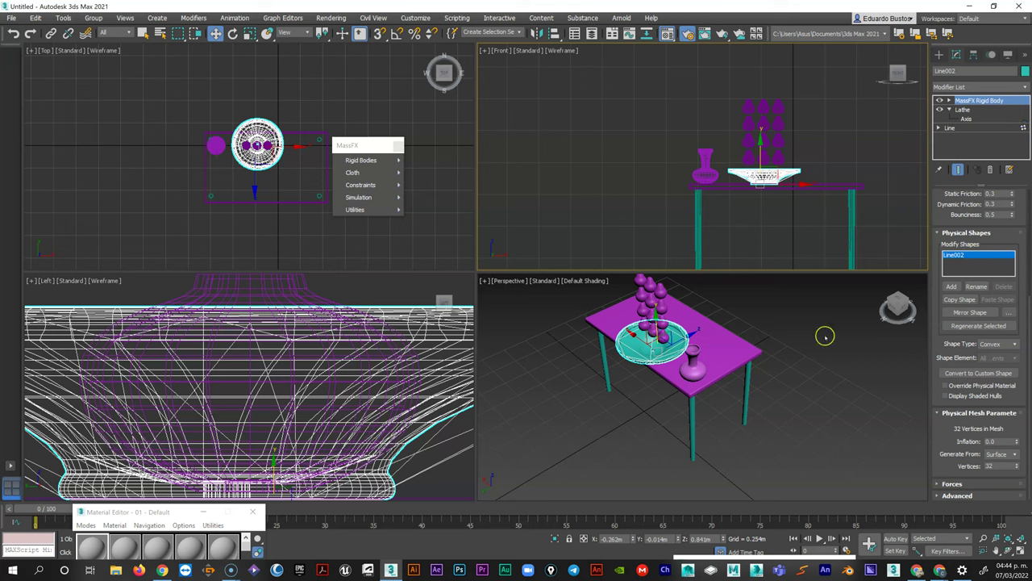
{"action": "scroll", "coordinate": [655, 348], "scroll_direction": "up", "scroll_amount": 4}
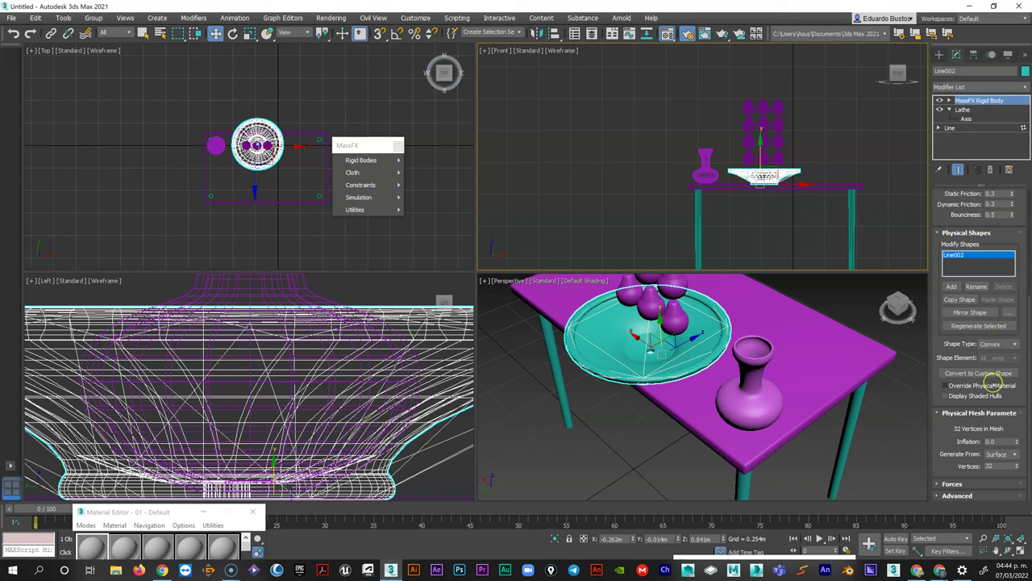
{"action": "left_click", "coordinate": [993, 346]}
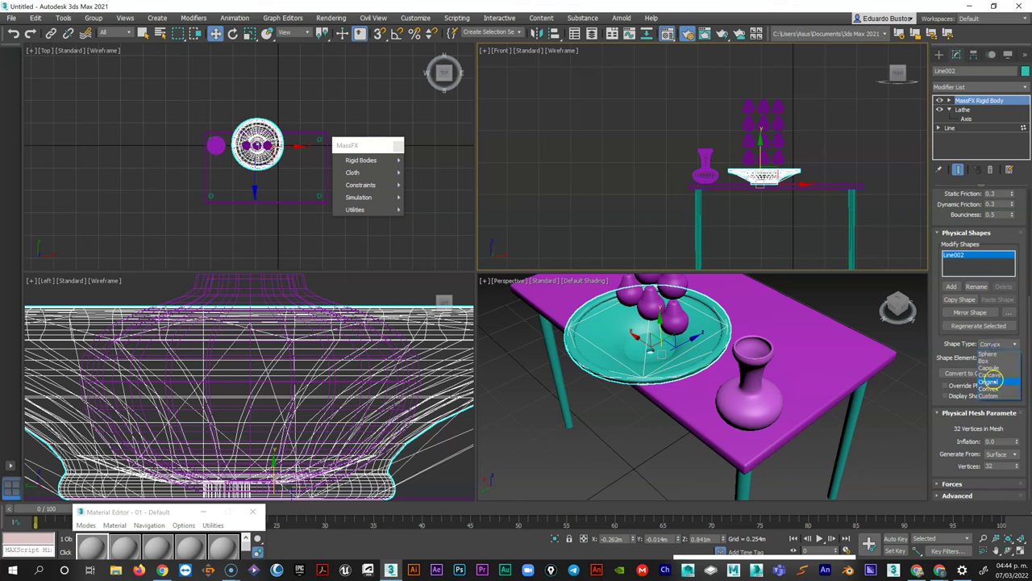
{"action": "left_click", "coordinate": [991, 381]}
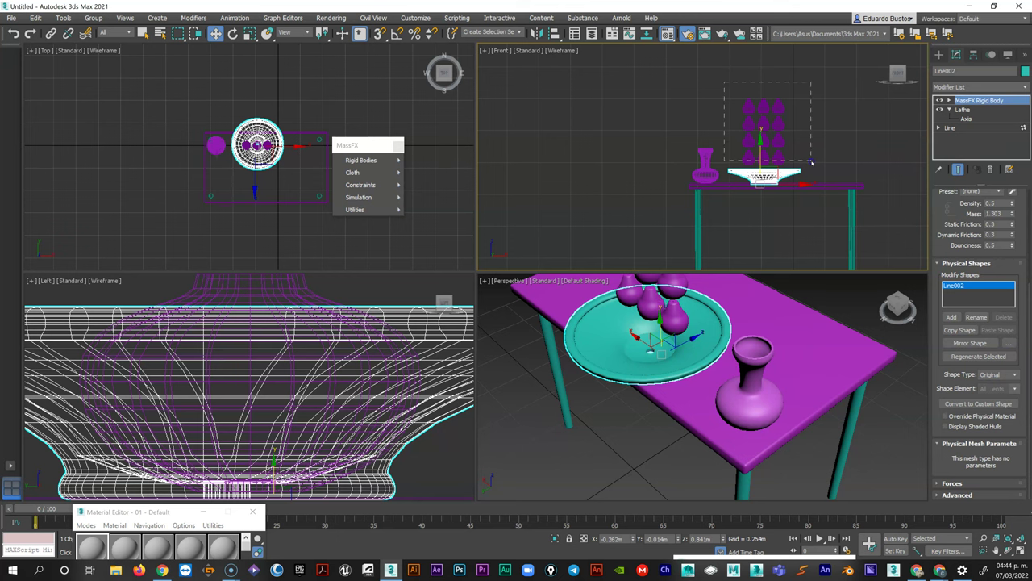
Region-select all twelve pear-shaped objects above the plate and set them as dynamic rigid bodies.
{"action": "left_click_drag", "start_coordinate": [811, 163], "coordinate": [813, 163]}
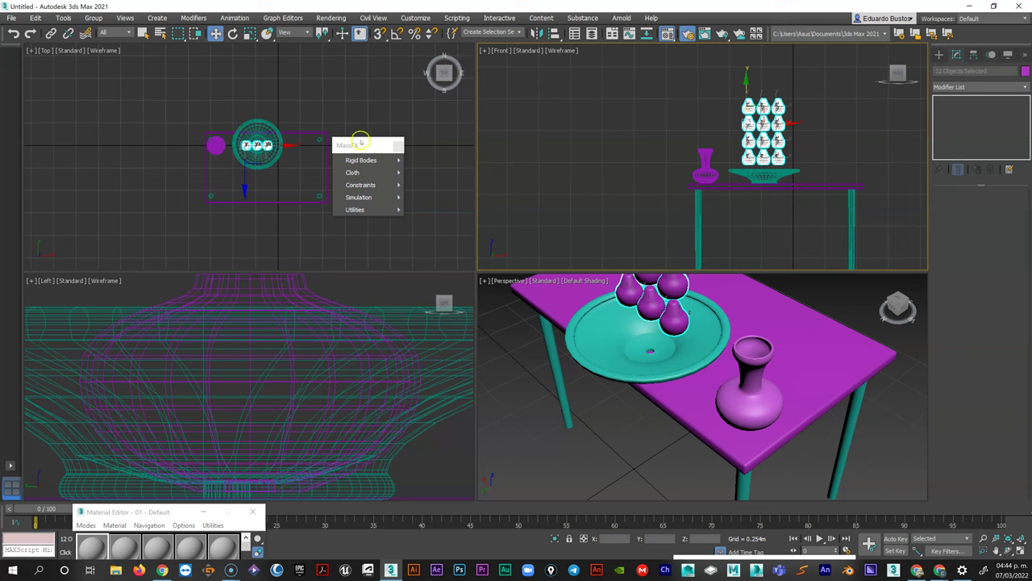
{"action": "mouse_move", "coordinate": [360, 160]}
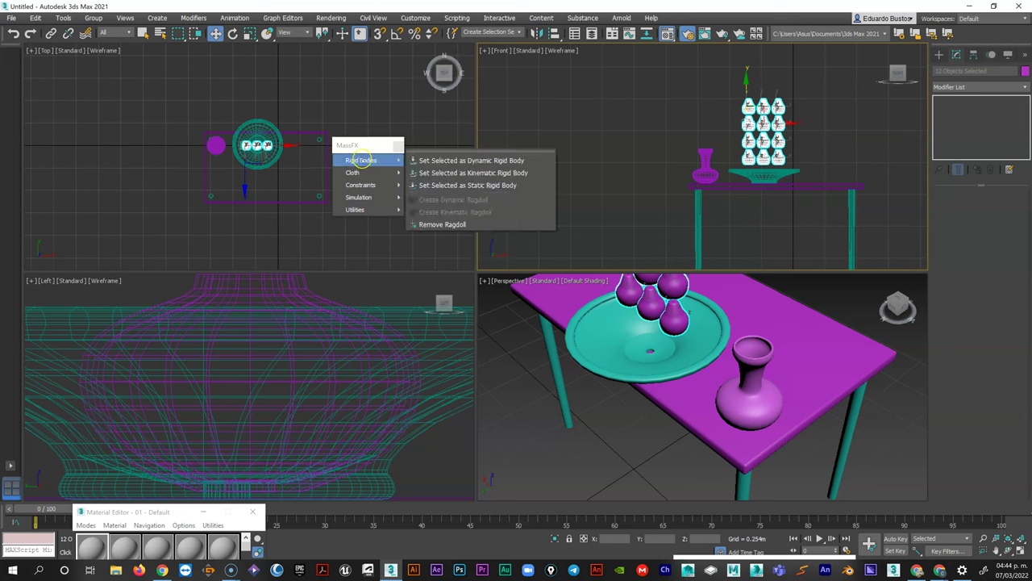
{"action": "left_click", "coordinate": [473, 161]}
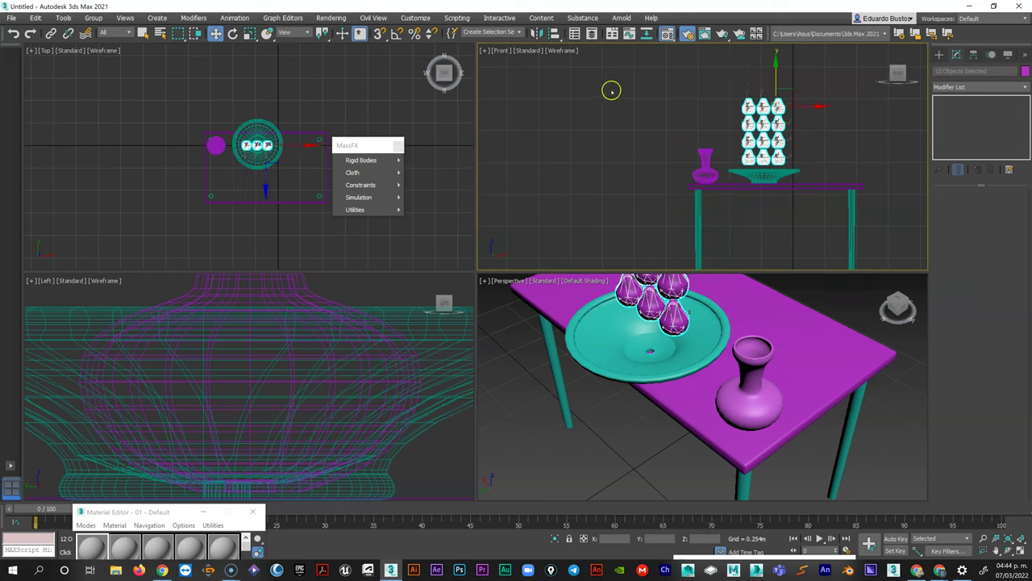
Play the MassFX simulation to drop the pear-shaped objects onto the plate.
{"action": "mouse_move", "coordinate": [358, 197]}
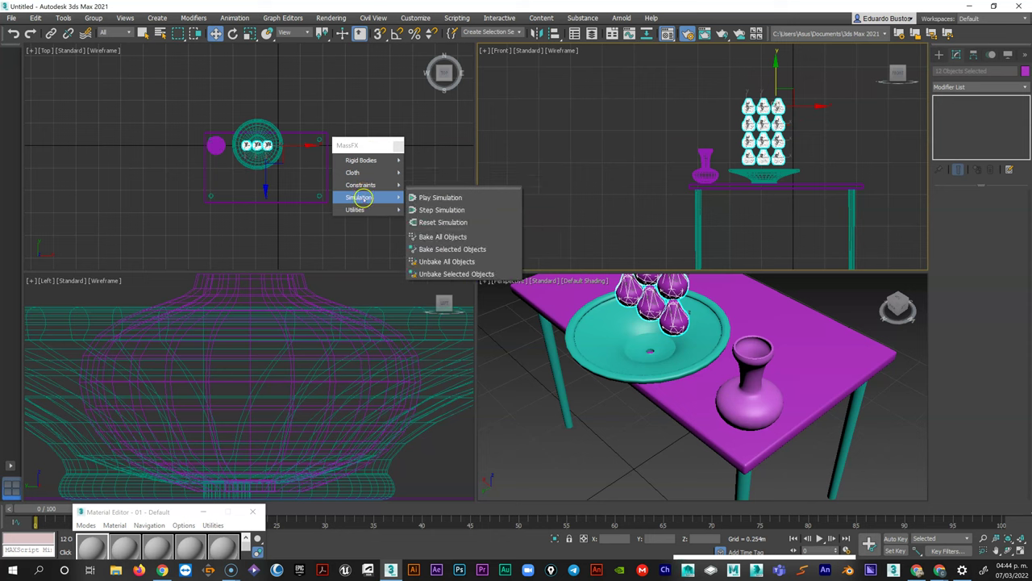
{"action": "left_click", "coordinate": [434, 197]}
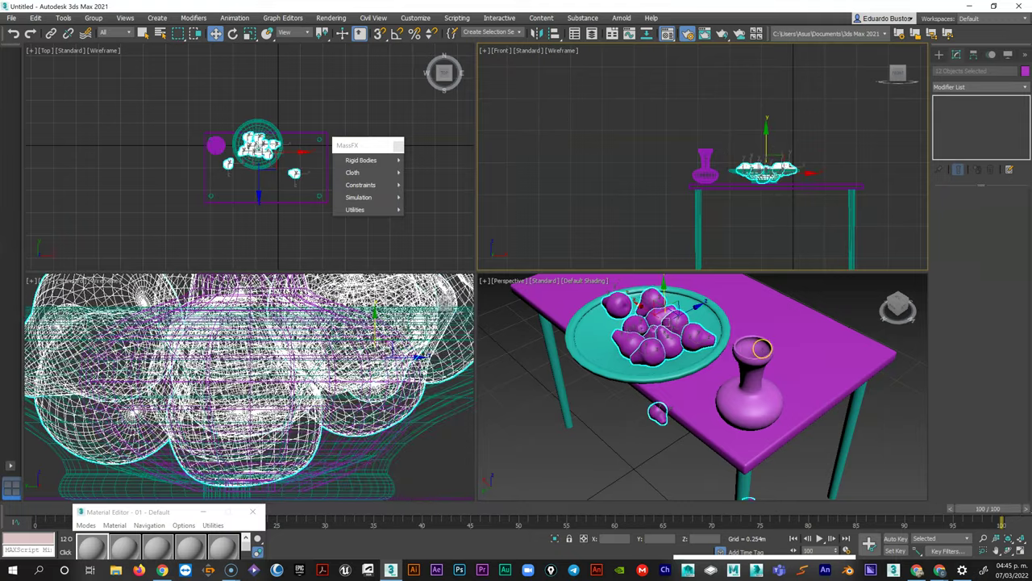
{"action": "scroll", "coordinate": [760, 346], "scroll_direction": "down", "scroll_amount": 2}
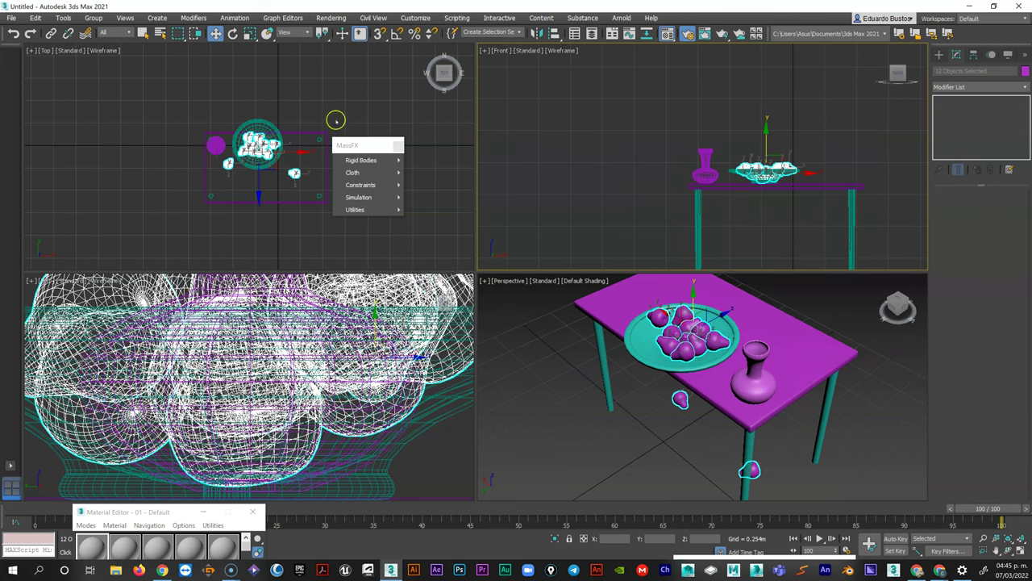
Bake the MassFX simulation for all objects.
{"action": "mouse_move", "coordinate": [354, 167]}
{"action": "mouse_move", "coordinate": [348, 197]}
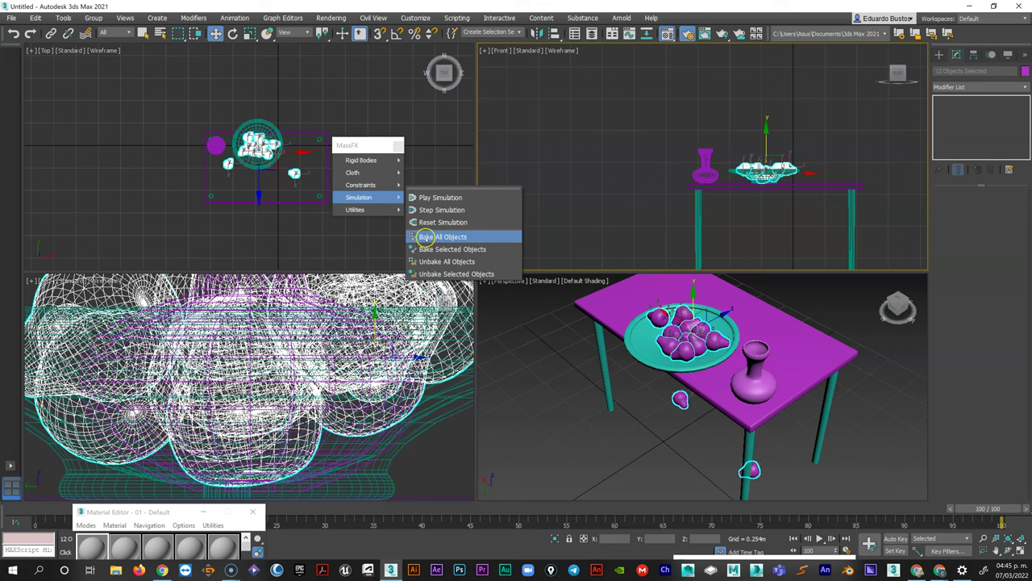
{"action": "left_click", "coordinate": [425, 237]}
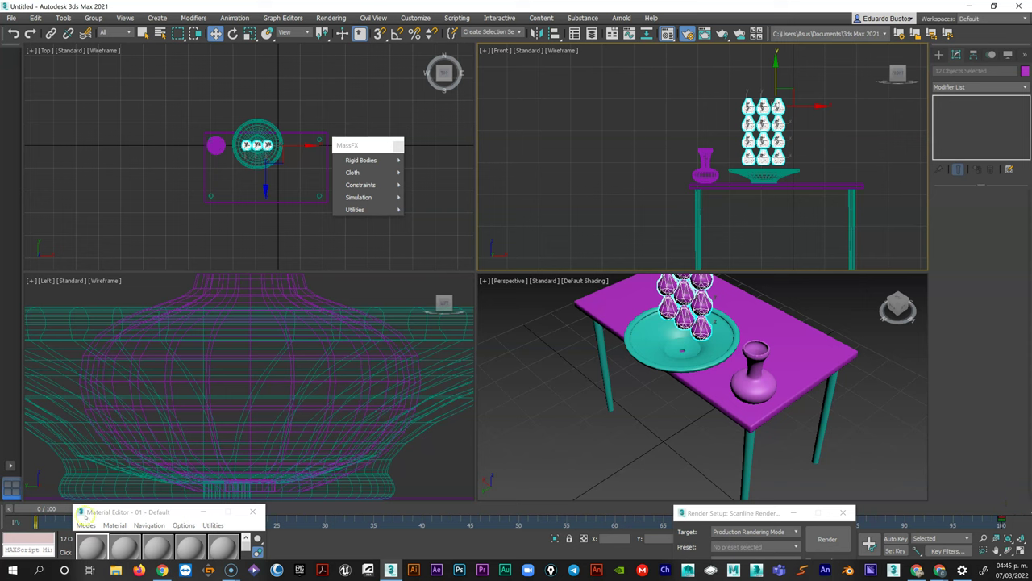
Check the fallen pose at frame 100, move its final key to frame 1, and return the timeline to frame 0.
{"action": "left_click_drag", "start_coordinate": [63, 507], "coordinate": [823, 469]}
{"action": "key", "text": "w"}
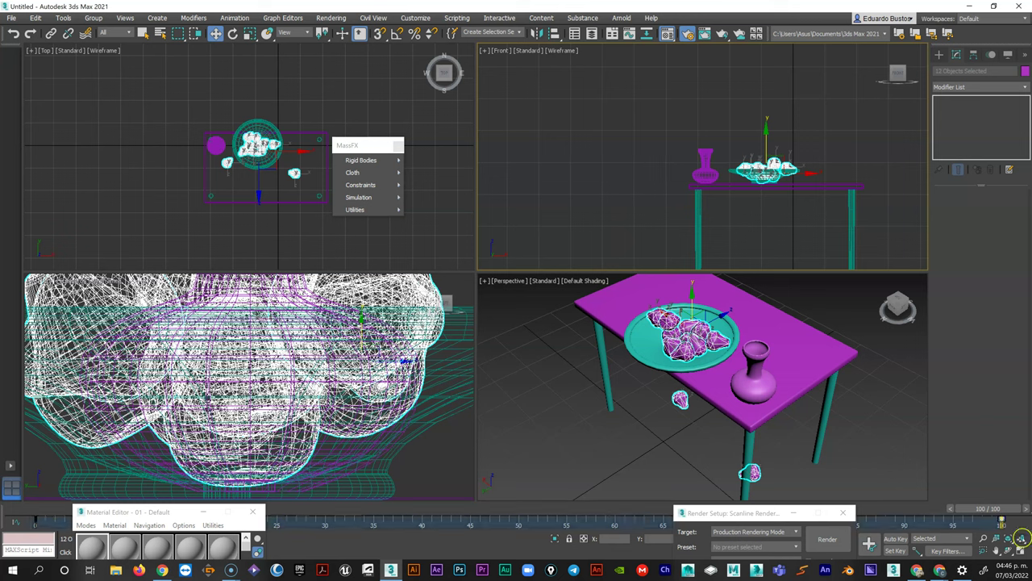
{"action": "key", "text": "ctrl+z"}
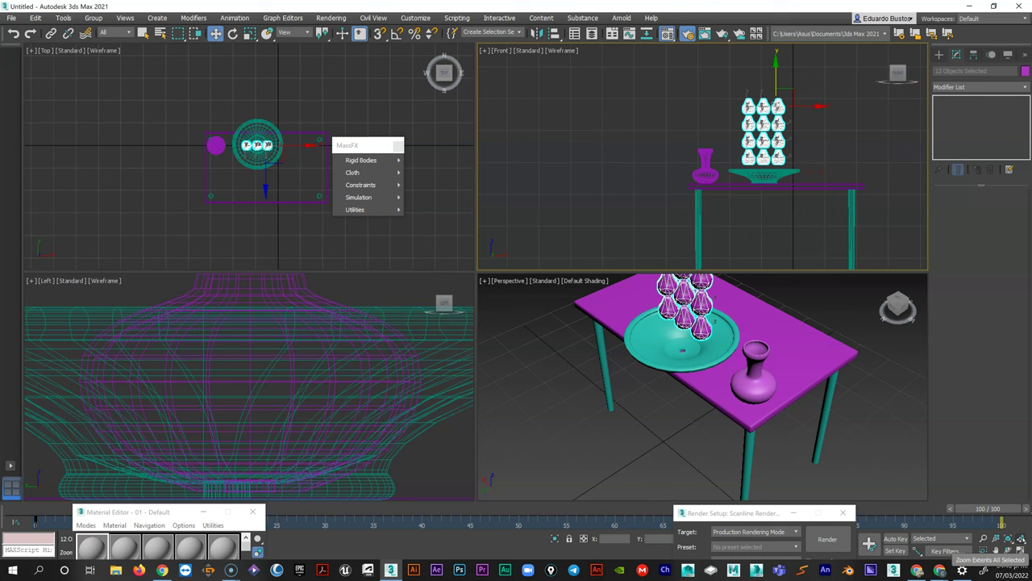
{"action": "key", "text": "ctrl+y"}
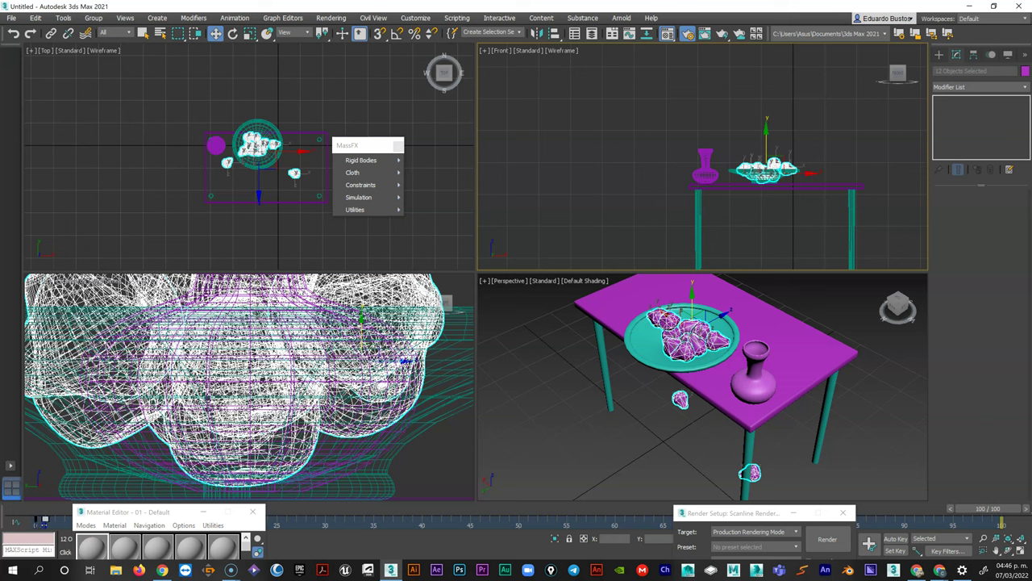
{"action": "left_click", "coordinate": [488, 505]}
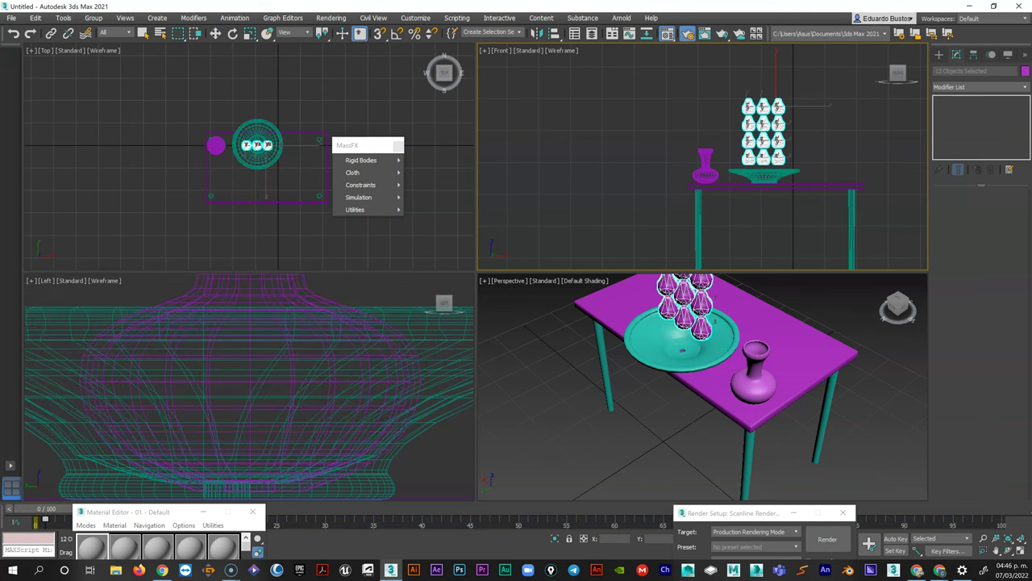
Shift the visible time range to include frames before 0, past -15, and minimise the Material Editor.
{"action": "key", "text": "slash"}
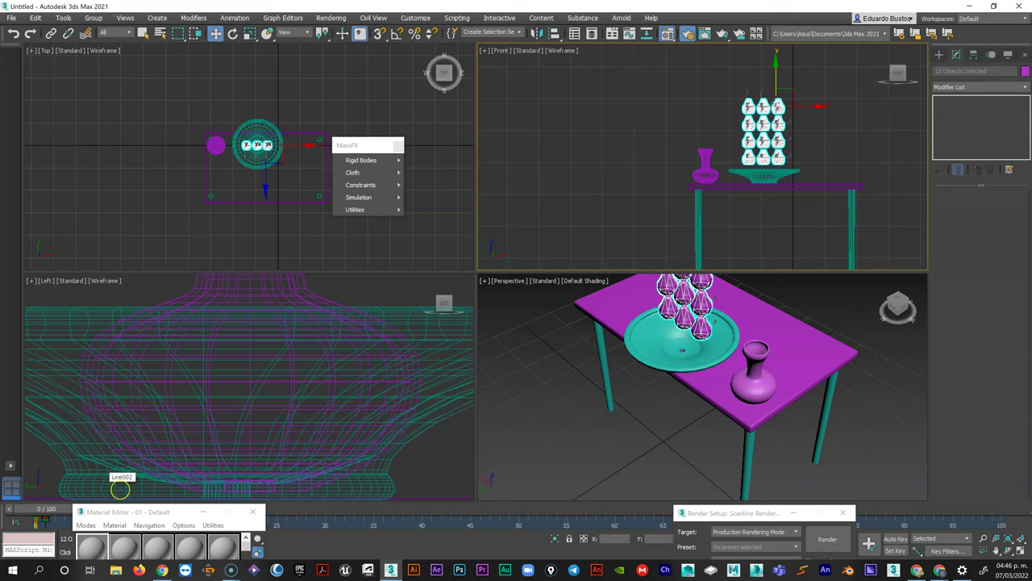
{"action": "middle_click_drag", "start_coordinate": [300, 530], "coordinate": [382, 523], "text": "ctrl+alt"}
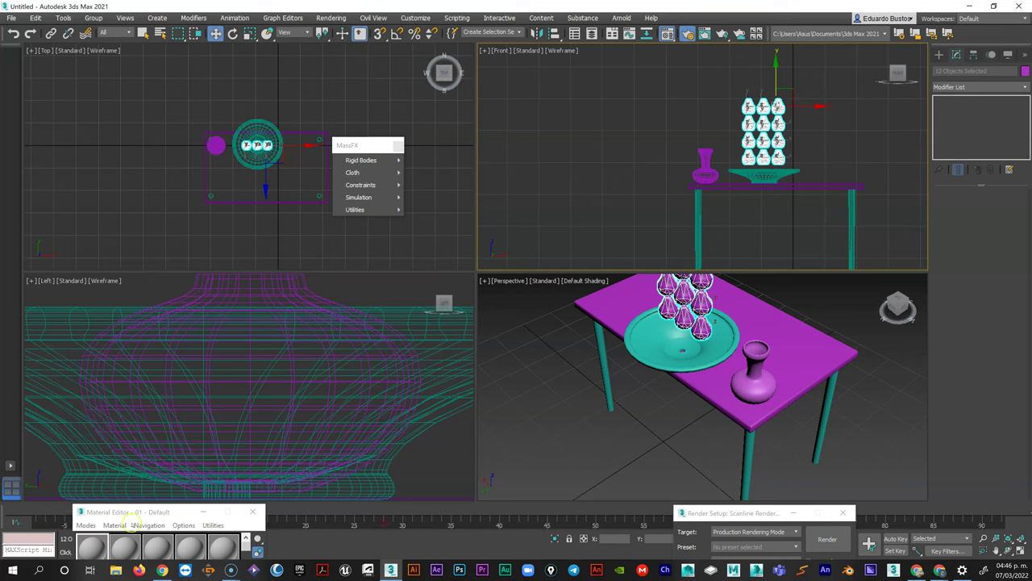
{"action": "left_click", "coordinate": [90, 512]}
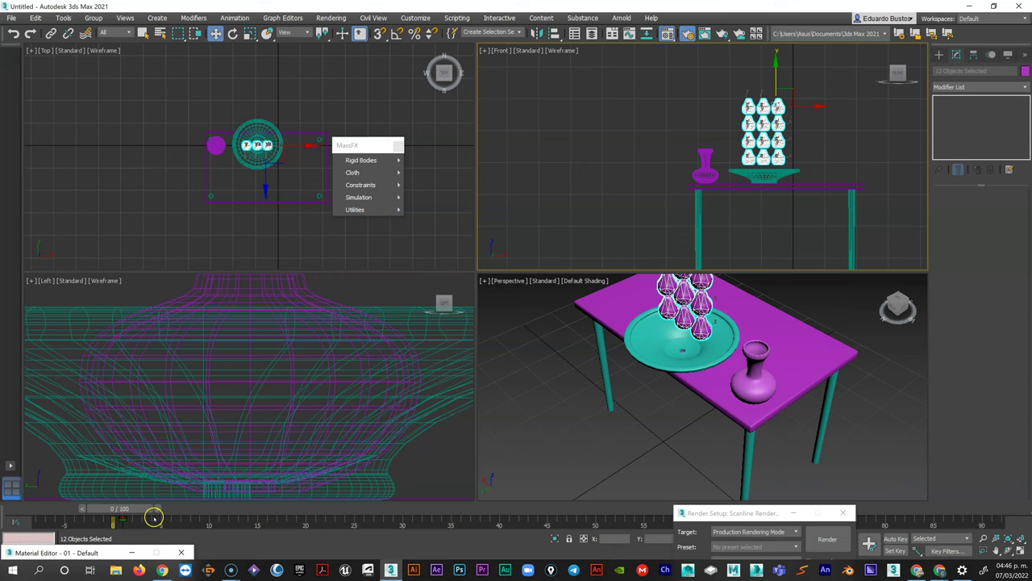
{"action": "middle_click_drag", "start_coordinate": [121, 521], "coordinate": [185, 516], "text": "ctrl+alt"}
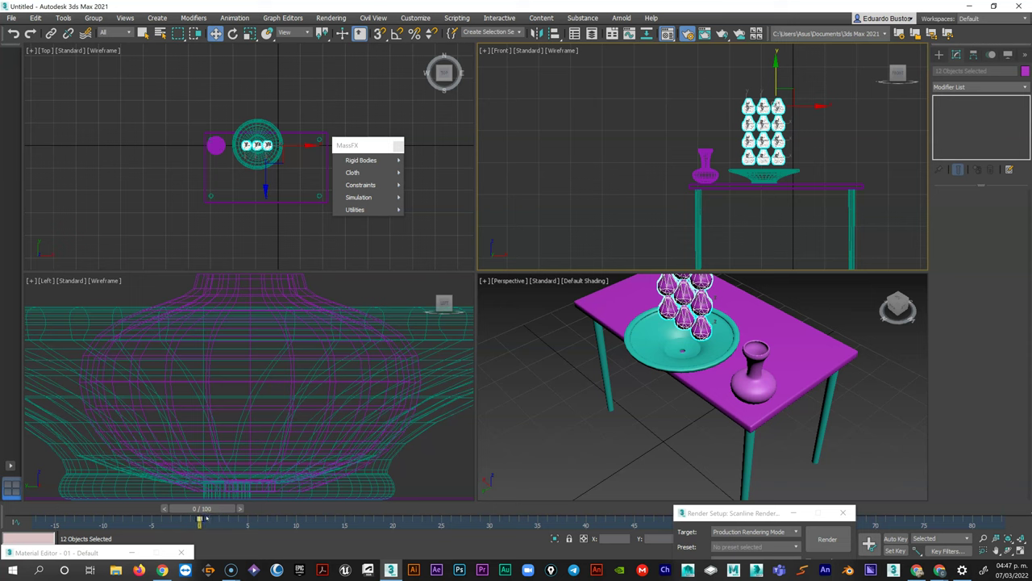
Scrub the timeline between the first frames and frame 15 to examine the pear-shaped objects' fallen pose.
{"action": "left_click_drag", "start_coordinate": [205, 514], "coordinate": [251, 510]}
{"action": "key", "text": "w"}
{"action": "left_click", "coordinate": [263, 492]}
{"action": "left_click_drag", "start_coordinate": [237, 508], "coordinate": [345, 515]}
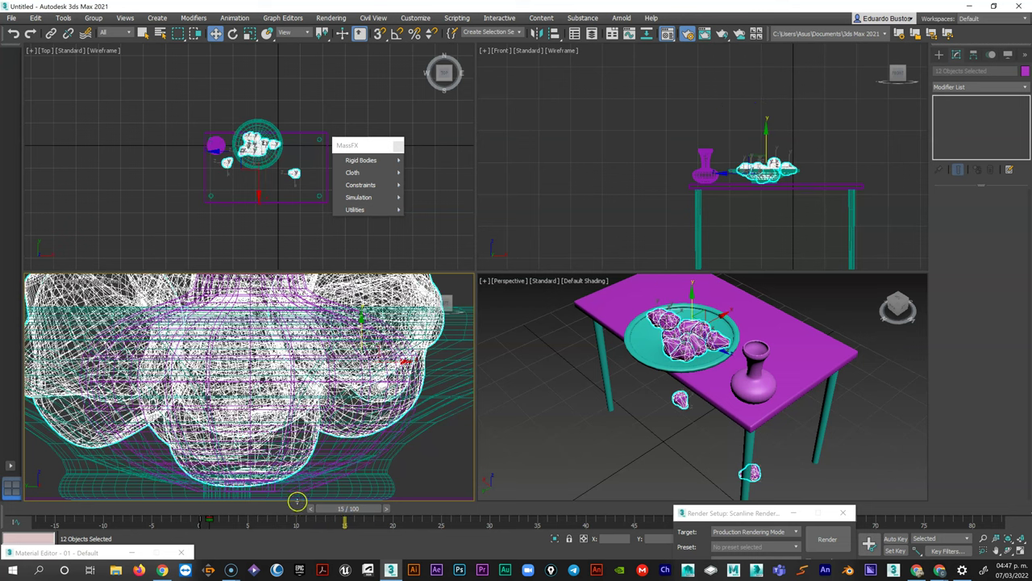
{"action": "left_click_drag", "start_coordinate": [325, 509], "coordinate": [229, 512]}
{"action": "key", "text": "w"}
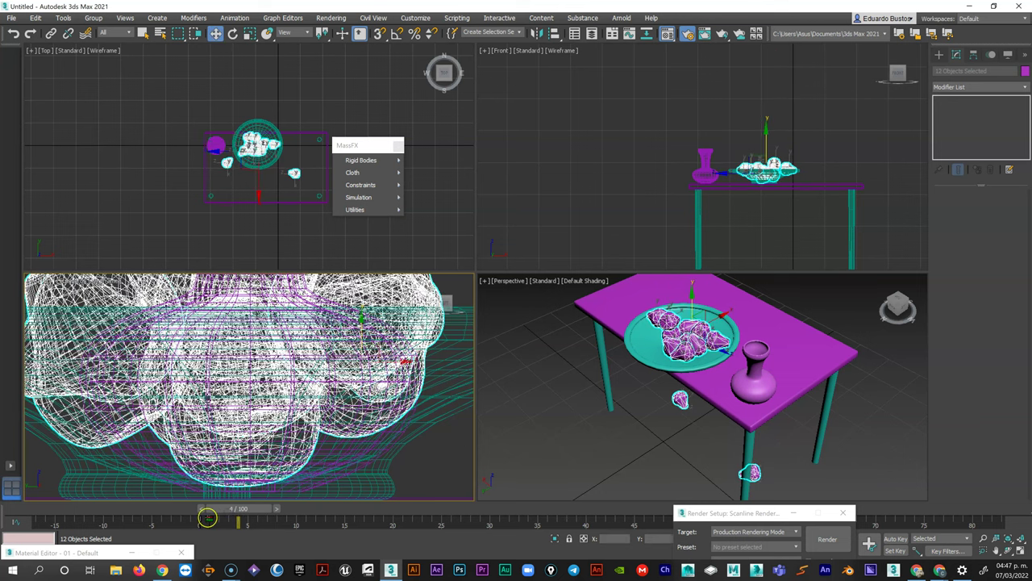
Move the two pose keys one frame earlier to frames -1 and 0, and return the timeline to frame 0.
{"action": "mouse_move", "coordinate": [224, 513]}
{"action": "left_mouse_down"}
{"action": "mouse_move", "coordinate": [158, 513]}
{"action": "mouse_move", "coordinate": [230, 513]}
{"action": "mouse_move", "coordinate": [215, 513]}
{"action": "left_mouse_up"}
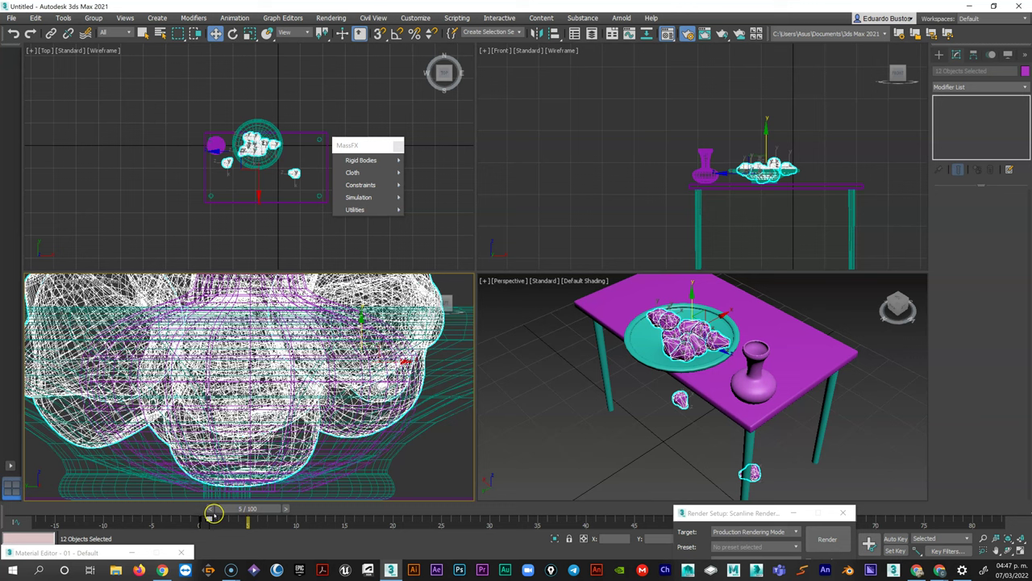
{"action": "left_click_drag", "start_coordinate": [226, 519], "coordinate": [207, 521]}
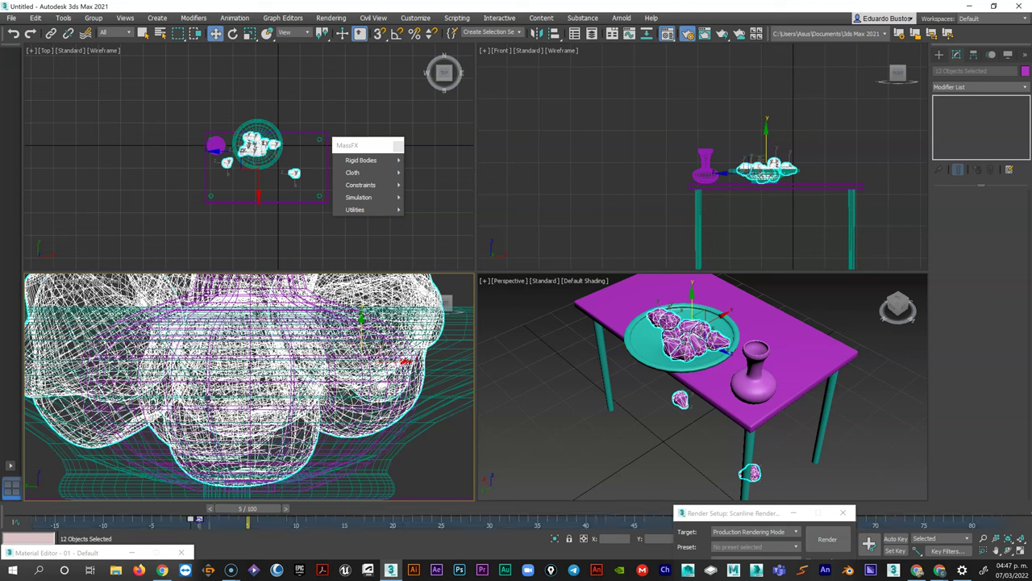
{"action": "left_click_drag", "start_coordinate": [239, 509], "coordinate": [200, 511]}
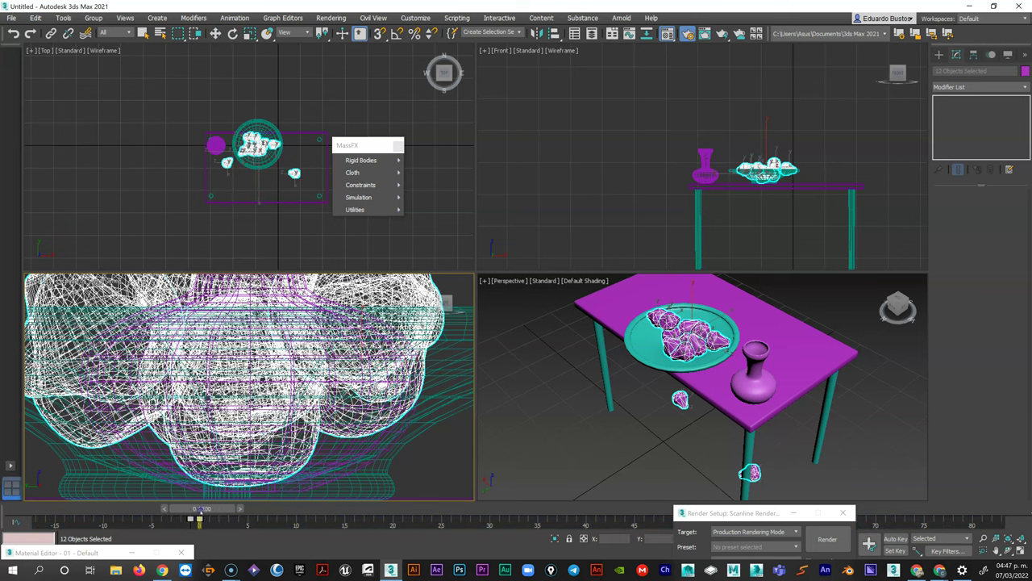
Shift the visible time range back to start at frame 0, and scrub and play the animation to check the fallen pose.
{"action": "key", "text": "w"}
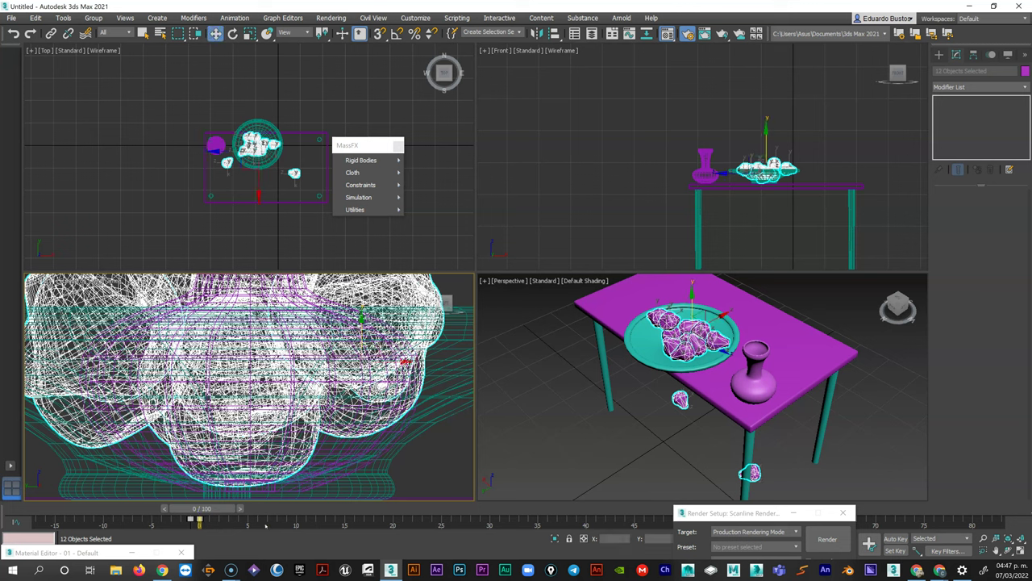
{"action": "middle_click_drag", "start_coordinate": [270, 522], "coordinate": [104, 524], "text": "ctrl+alt"}
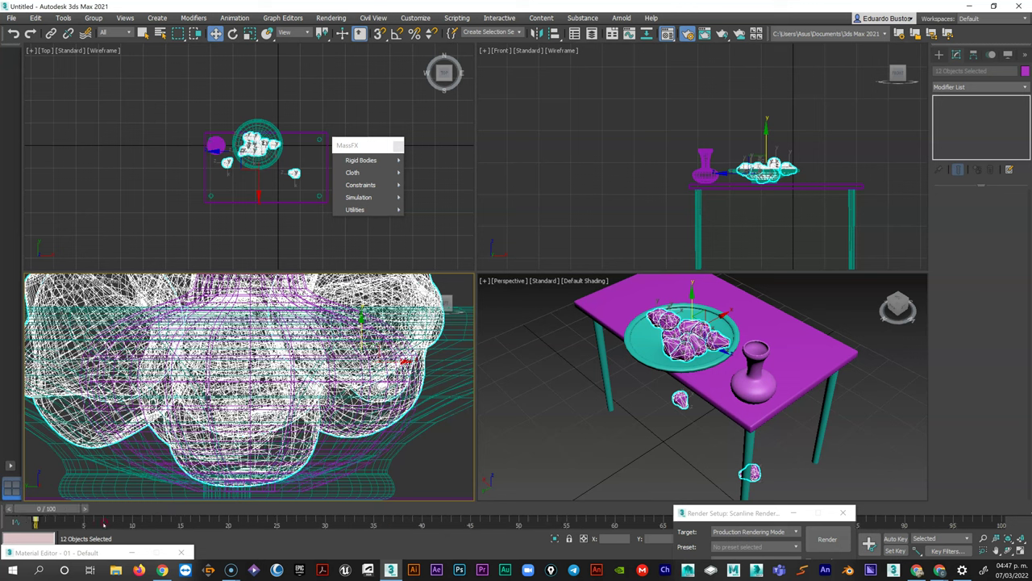
{"action": "left_click_drag", "start_coordinate": [62, 503], "coordinate": [558, 508]}
{"action": "key", "text": "/"}
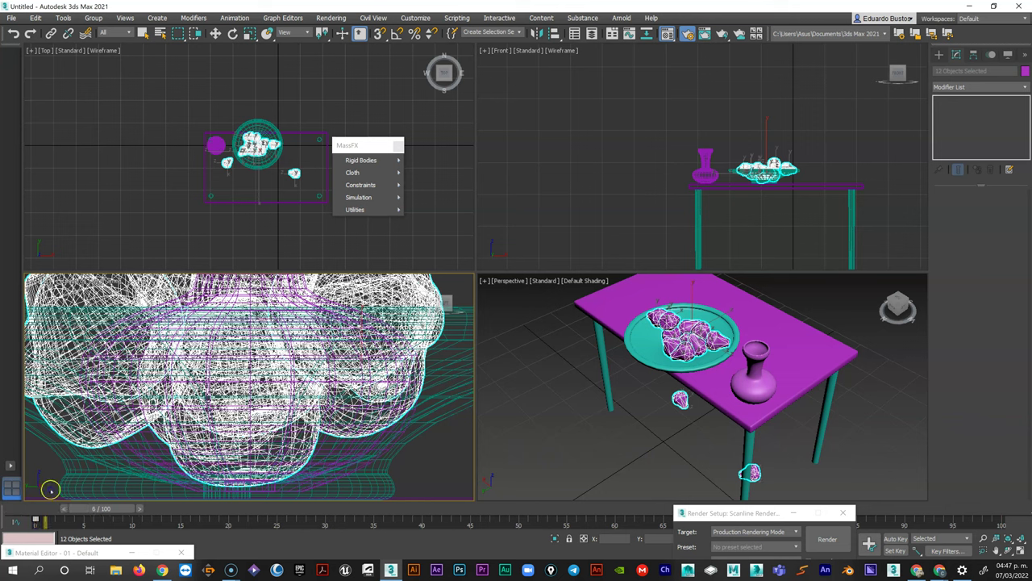
{"action": "key", "text": "/"}
{"action": "key", "text": "w"}
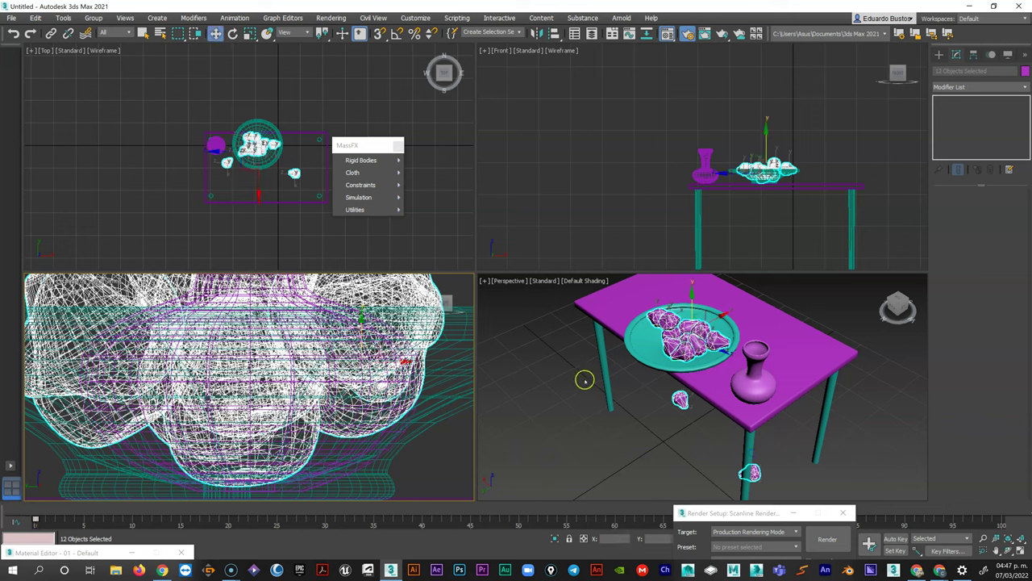
Raise the two pear-shaped objects lying on the floor up to the tabletop in the front view, fine-tuning their height.
{"action": "left_click", "coordinate": [582, 379]}
{"action": "scroll", "coordinate": [763, 223], "scroll_direction": "down", "scroll_amount": 3}
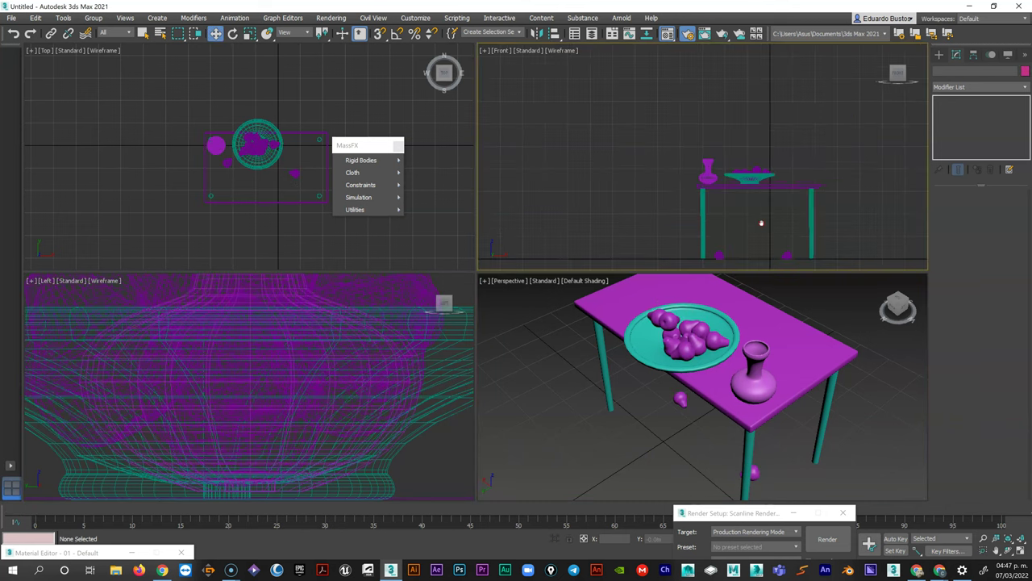
{"action": "left_click_drag", "start_coordinate": [702, 195], "coordinate": [761, 103]}
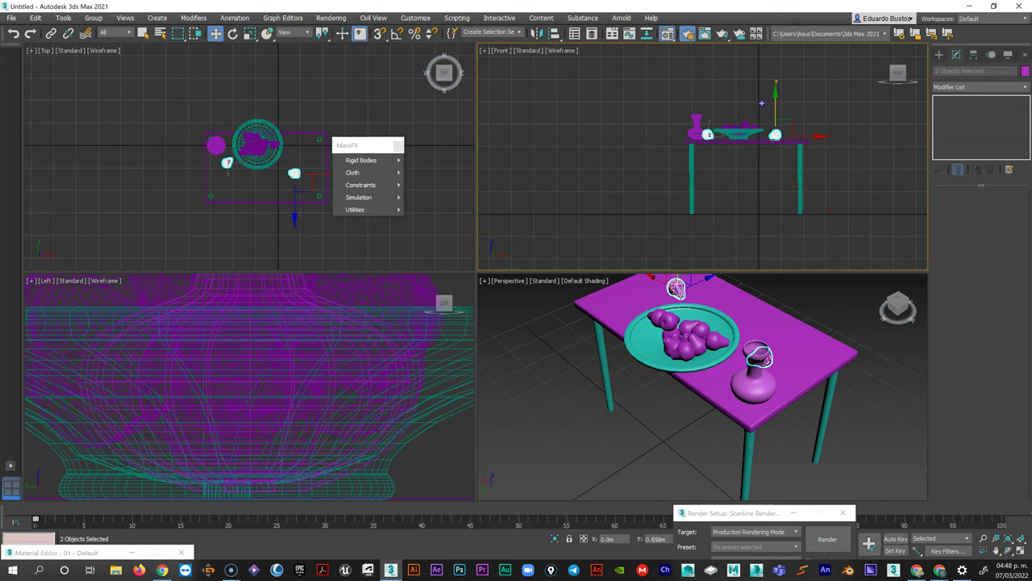
{"action": "scroll", "coordinate": [740, 129], "scroll_direction": "up", "scroll_amount": 10}
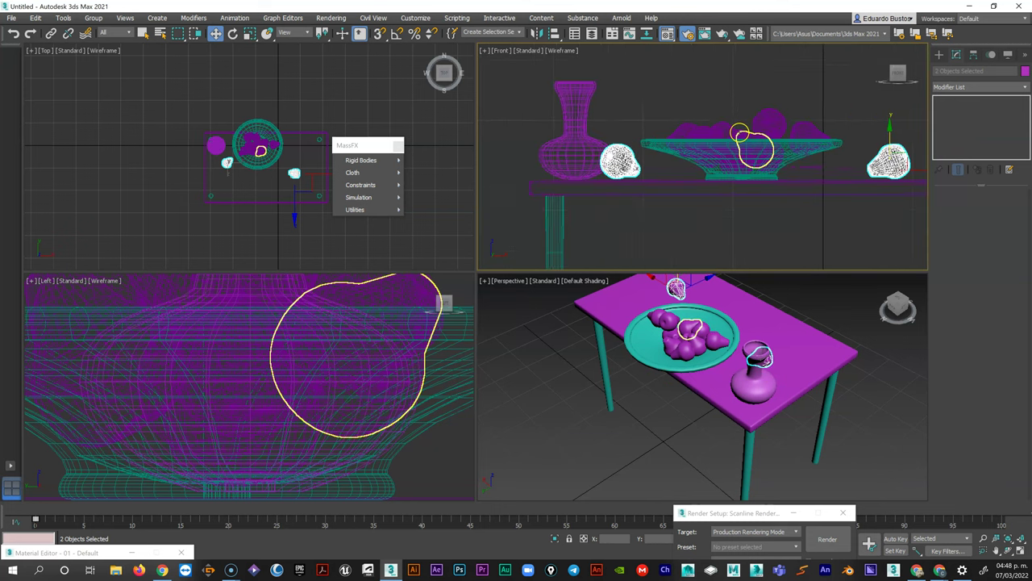
{"action": "scroll", "coordinate": [741, 135], "scroll_direction": "down", "scroll_amount": 3}
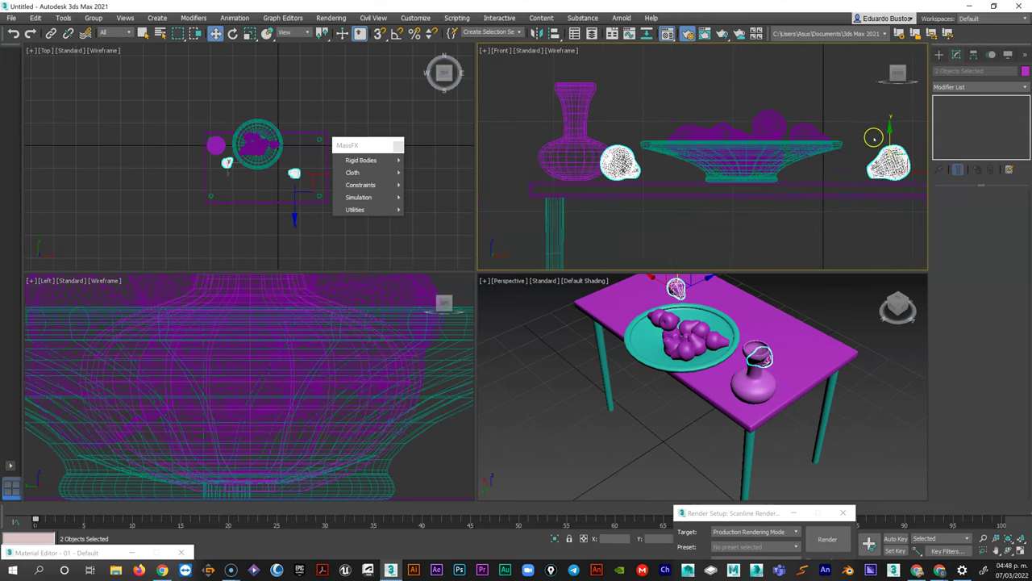
{"action": "left_click_drag", "start_coordinate": [888, 132], "coordinate": [888, 133]}
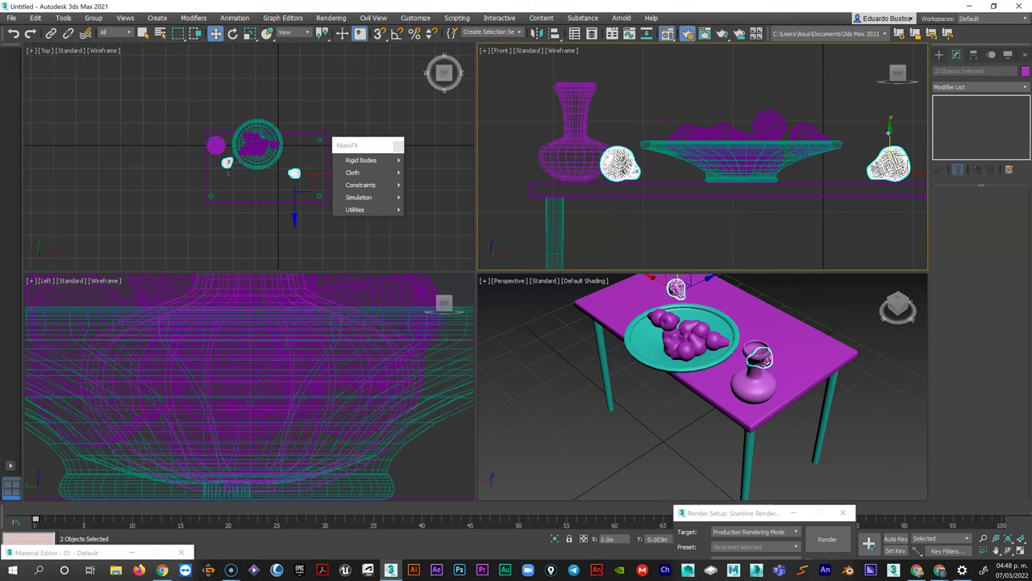
{"action": "left_click", "coordinate": [806, 230]}
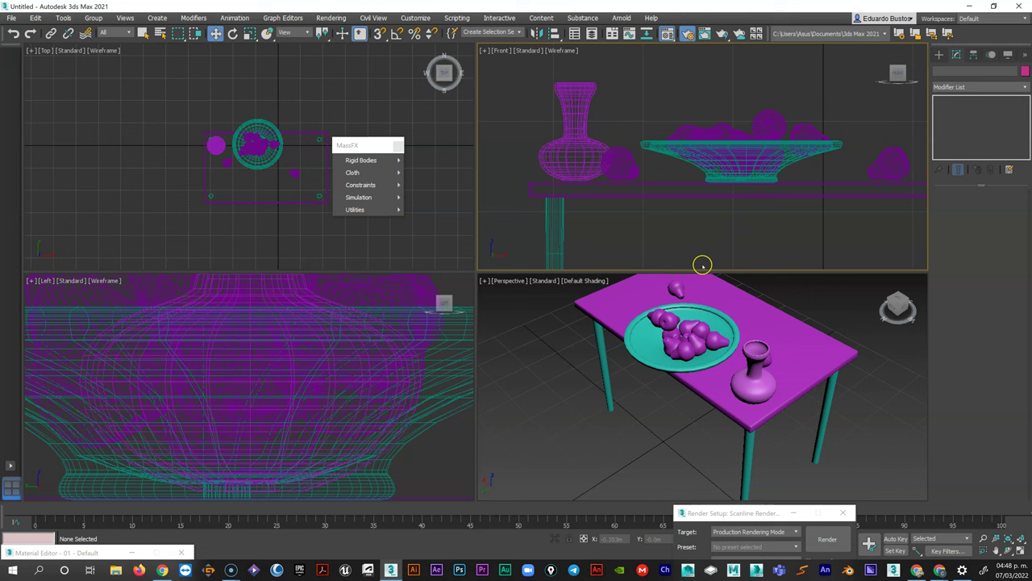
Move the plate and all pear-shaped objects together toward the table's centre in the top view, with the MassFX toolbar placed out of the way.
{"action": "scroll", "coordinate": [691, 336], "scroll_direction": "down", "scroll_amount": 2}
{"action": "scroll", "coordinate": [693, 326], "scroll_direction": "down", "scroll_amount": 2}
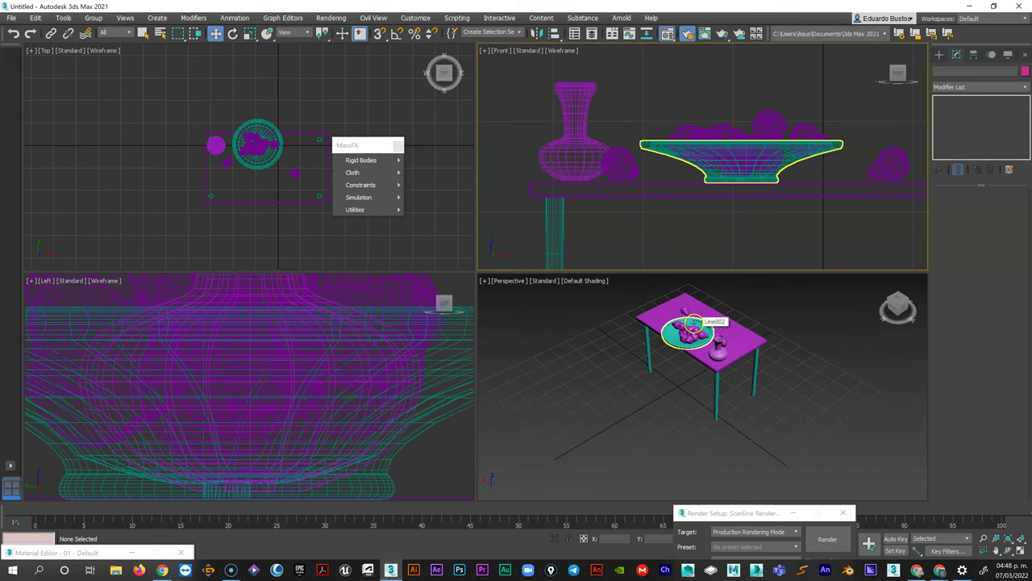
{"action": "scroll", "coordinate": [690, 118], "scroll_direction": "down", "scroll_amount": 2}
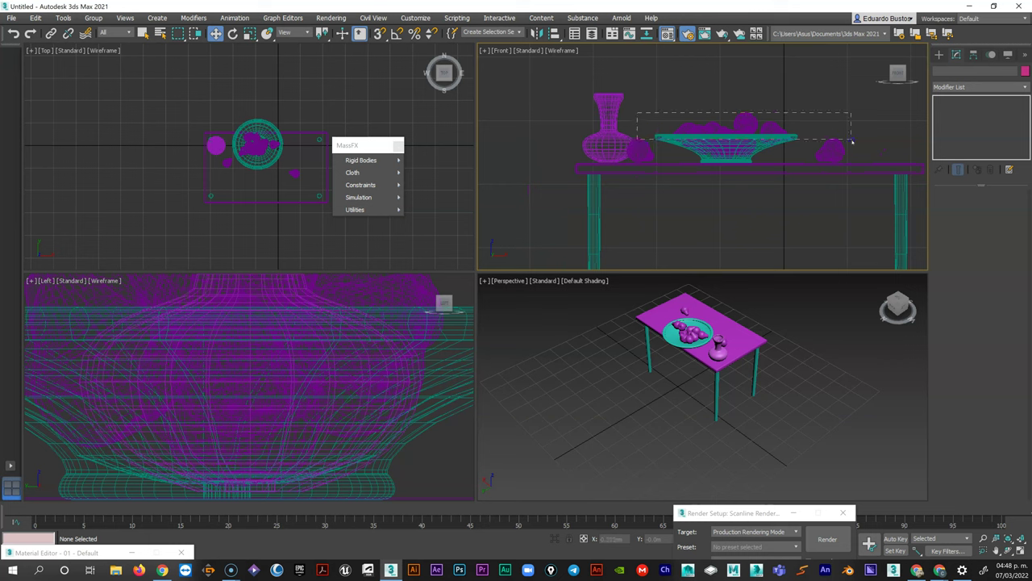
{"action": "left_click_drag", "start_coordinate": [859, 152], "coordinate": [860, 153]}
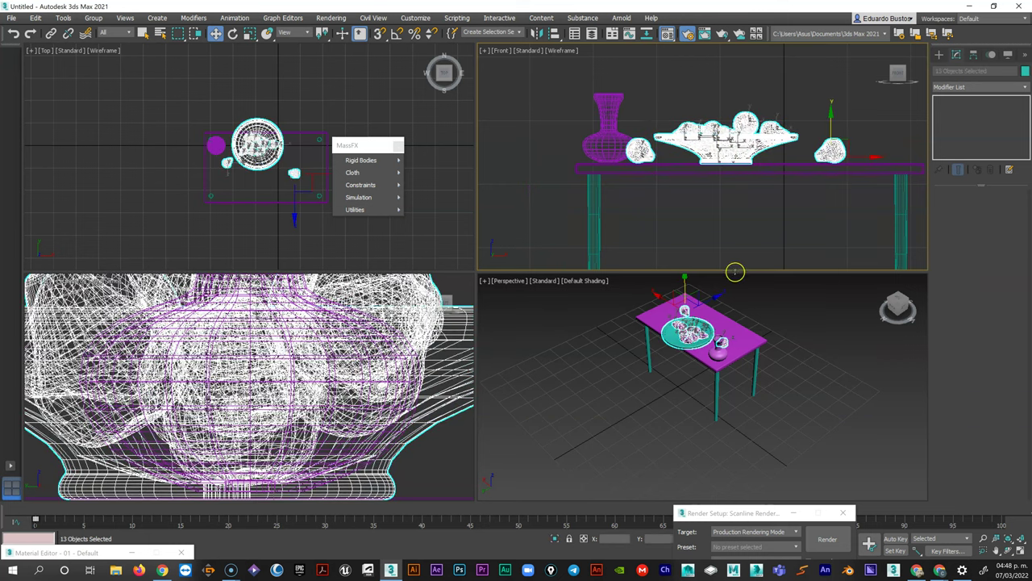
{"action": "scroll", "coordinate": [257, 155], "scroll_direction": "up", "scroll_amount": 2}
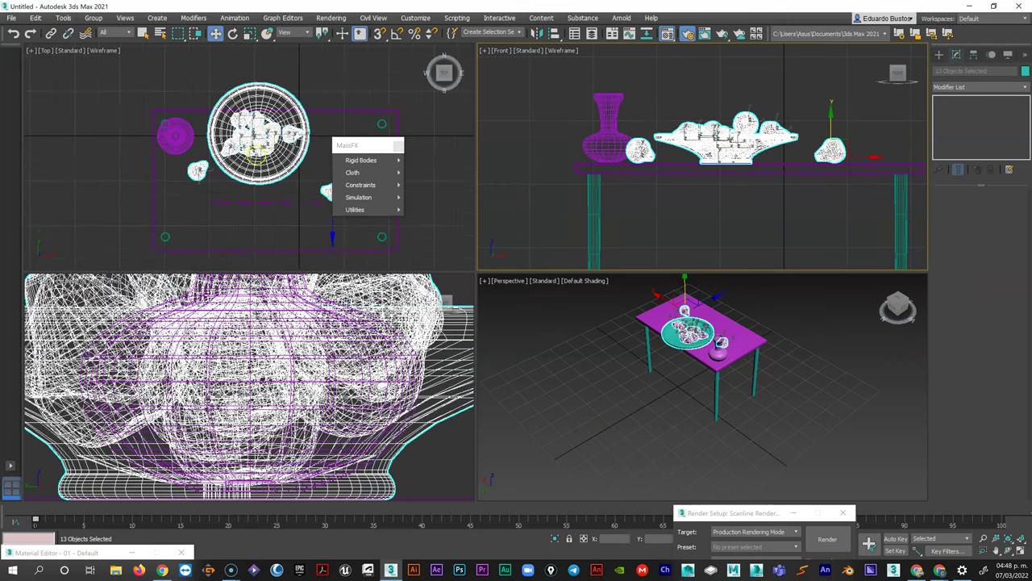
{"action": "left_click", "coordinate": [332, 237]}
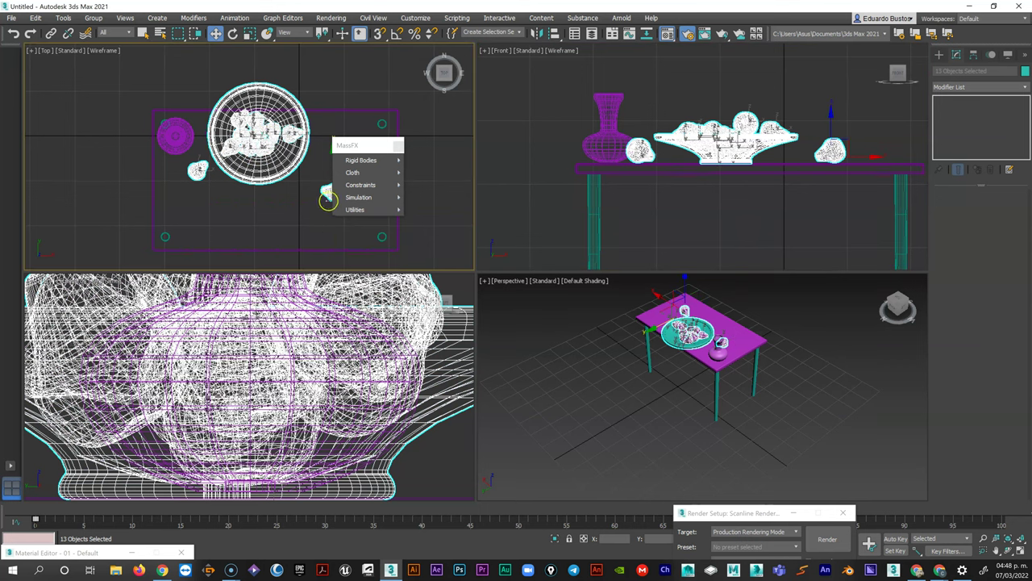
{"action": "left_click_drag", "start_coordinate": [349, 143], "coordinate": [442, 130]}
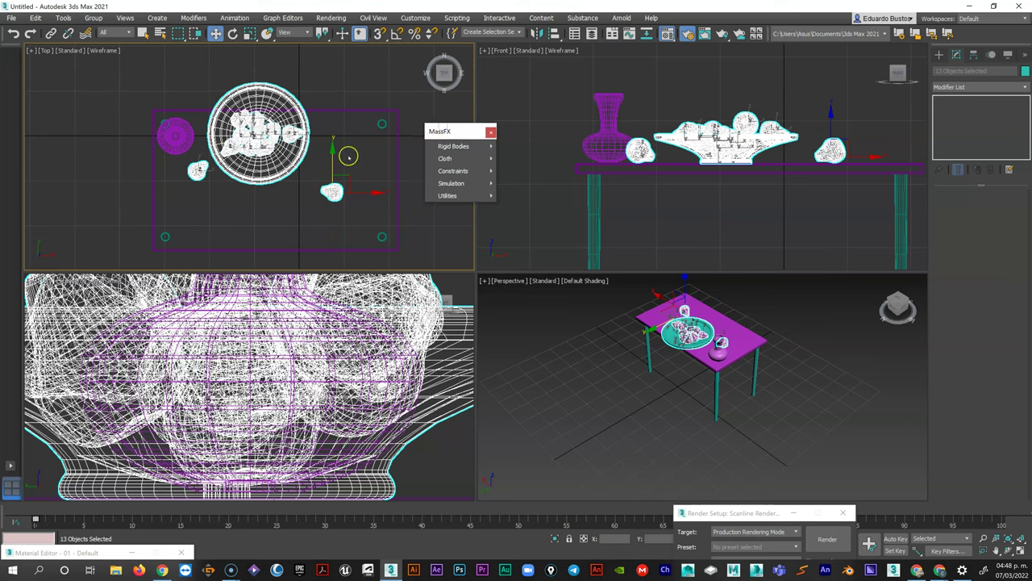
{"action": "left_click_drag", "start_coordinate": [332, 151], "coordinate": [333, 185]}
{"action": "left_click_drag", "start_coordinate": [368, 226], "coordinate": [376, 226]}
{"action": "right_click", "coordinate": [677, 110]}
{"action": "left_click", "coordinate": [652, 110]}
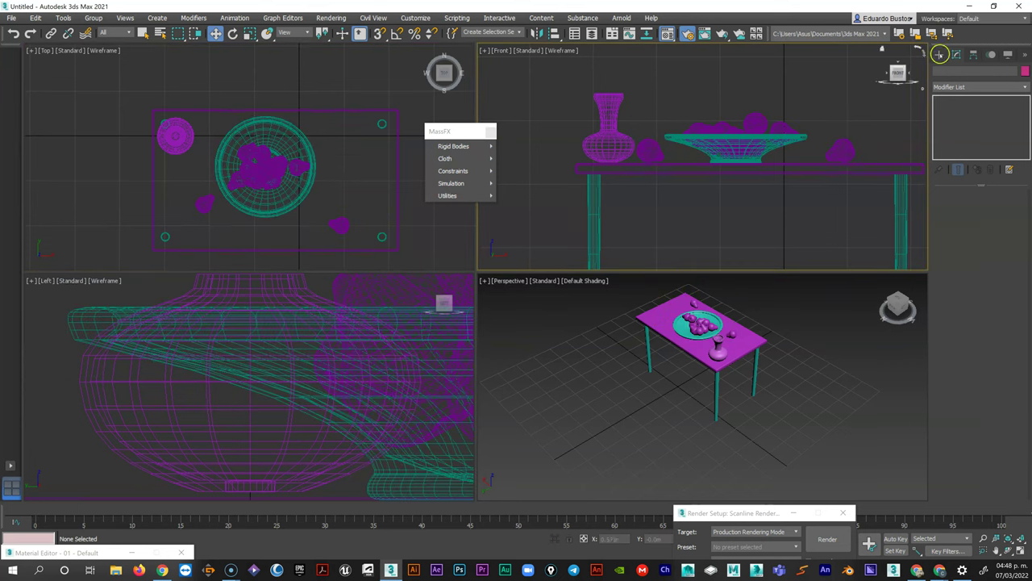
Create a standard-primitive plane about 1.025 m long and 1.621 m wide in the top view, extending past the table's edges.
{"action": "left_click", "coordinate": [939, 54]}
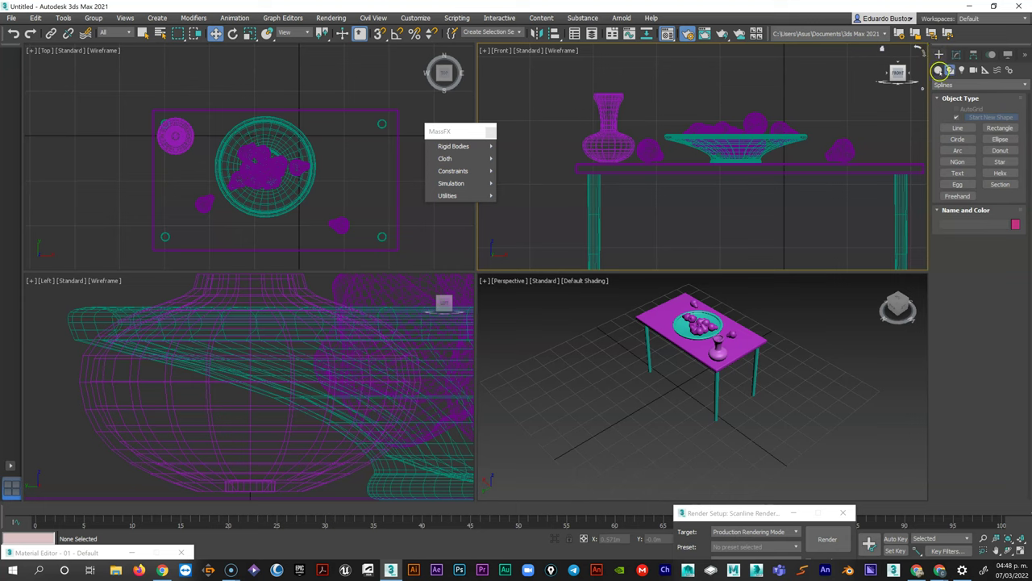
{"action": "left_click", "coordinate": [939, 69]}
{"action": "left_click", "coordinate": [980, 85]}
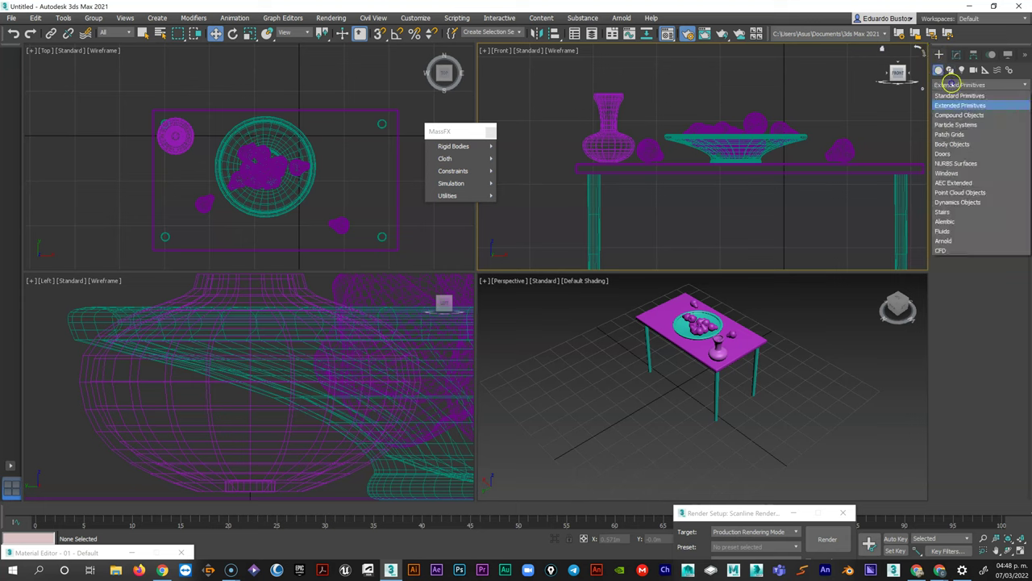
{"action": "left_click", "coordinate": [949, 97]}
{"action": "left_click", "coordinate": [998, 165]}
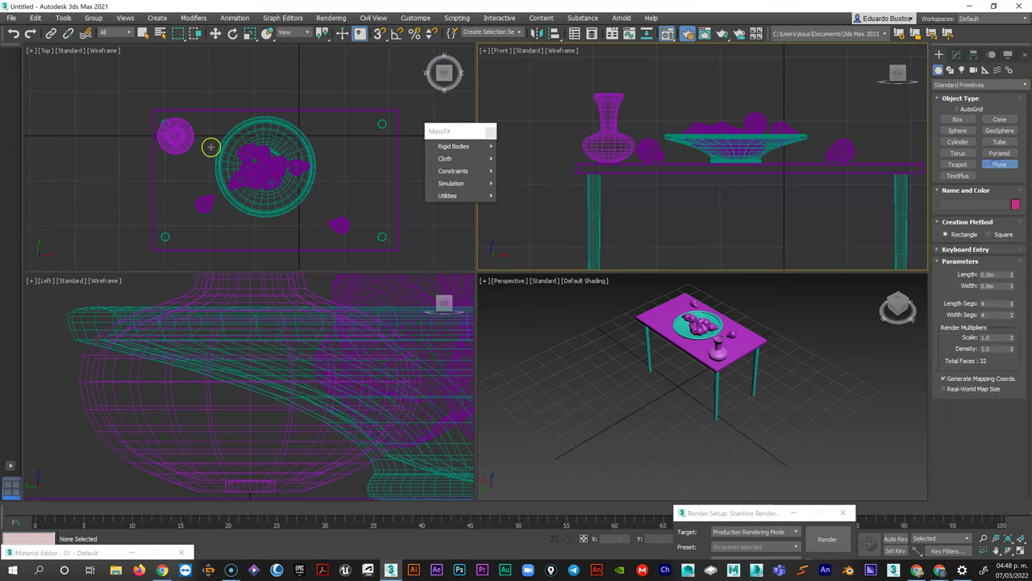
{"action": "left_click", "coordinate": [134, 81]}
{"action": "left_click", "coordinate": [403, 251]}
{"action": "left_click_drag", "start_coordinate": [422, 262], "coordinate": [416, 259]}
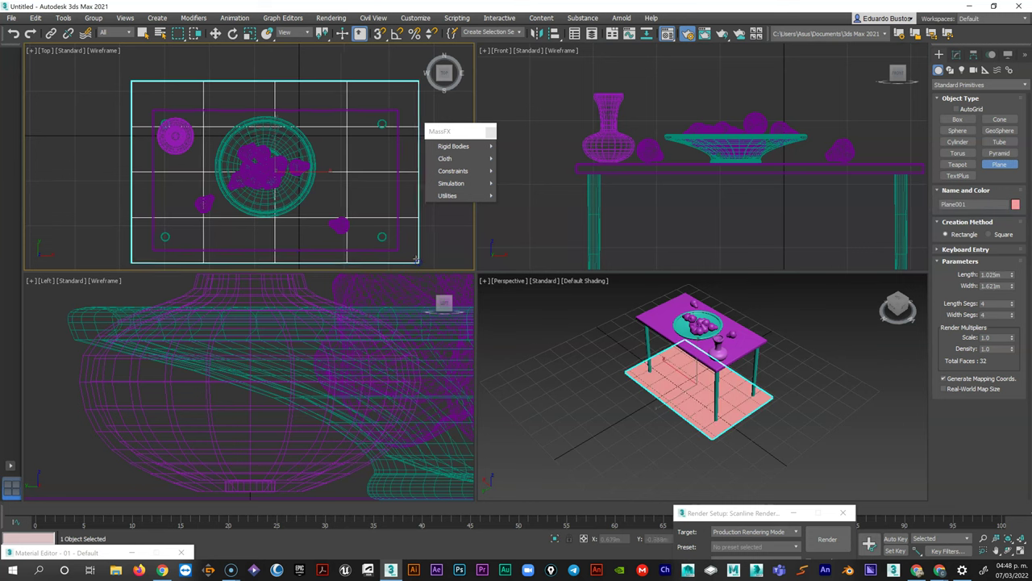
Raise the plane to the tabletop surface beneath the plate, and show edged faces in the shaded perspective view.
{"action": "right_click", "coordinate": [729, 278]}
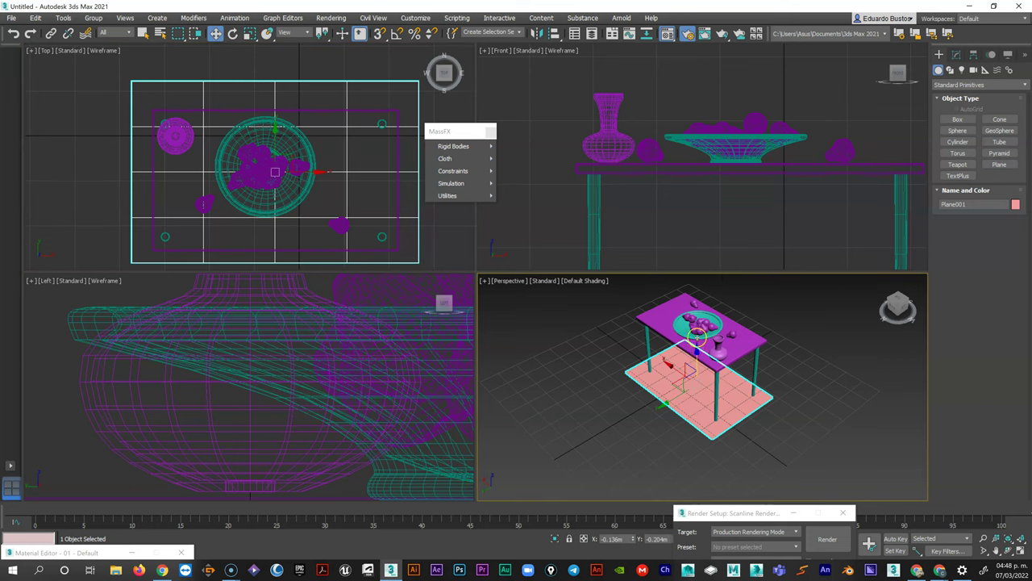
{"action": "left_click_drag", "start_coordinate": [698, 347], "coordinate": [664, 324]}
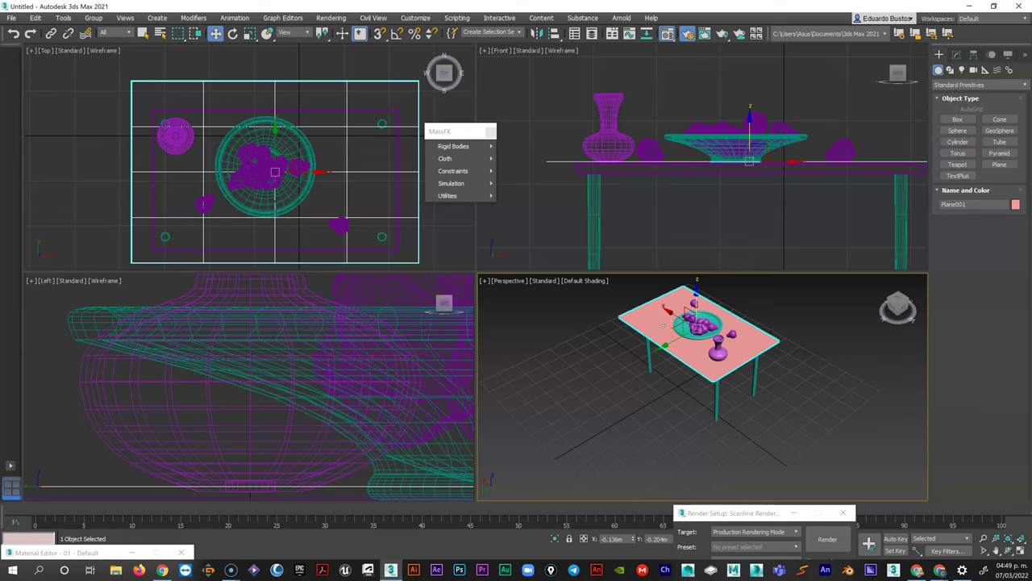
{"action": "key", "text": "F3"}
{"action": "key", "text": "F3"}
{"action": "key", "text": "F3"}
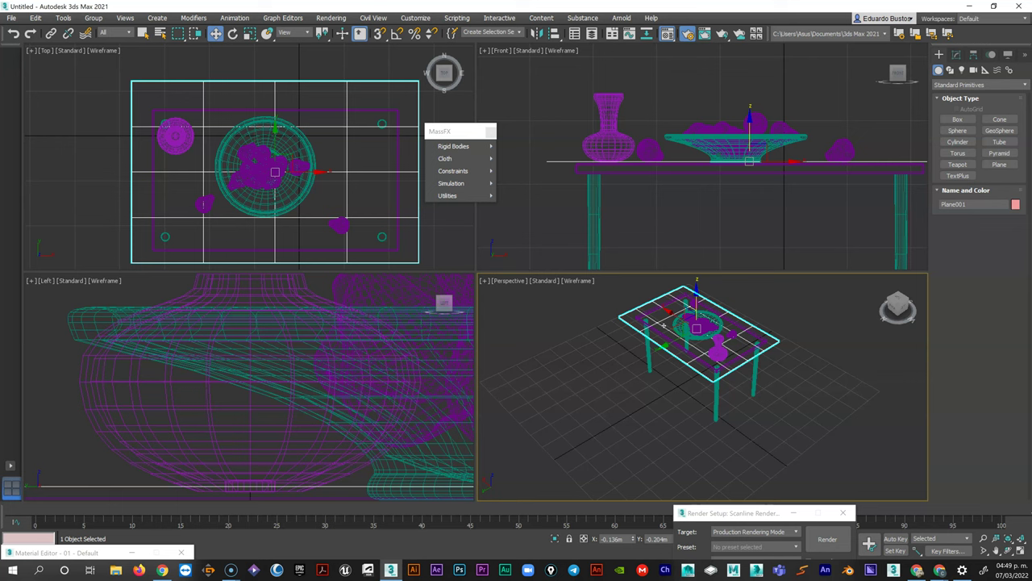
{"action": "key", "text": "F3"}
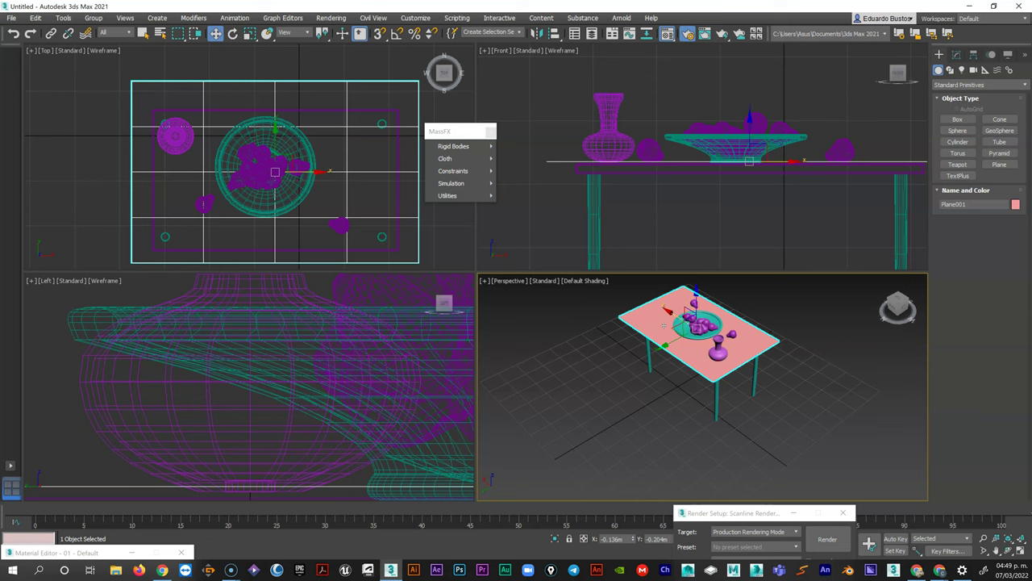
{"action": "key", "text": "F4"}
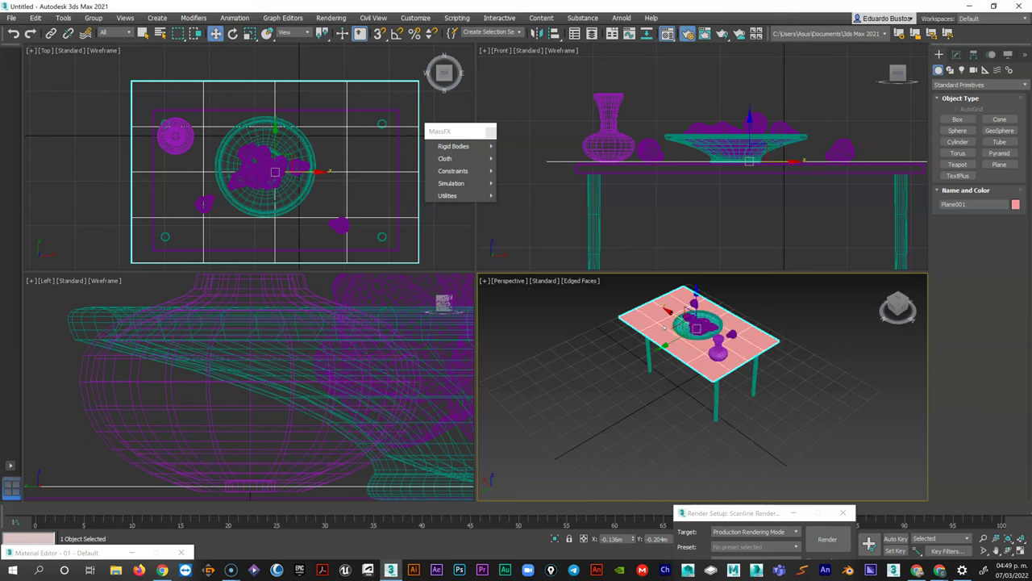
Examine the pear-shaped objects on the plate up close in the perspective view with nothing selected.
{"action": "left_click", "coordinate": [265, 166]}
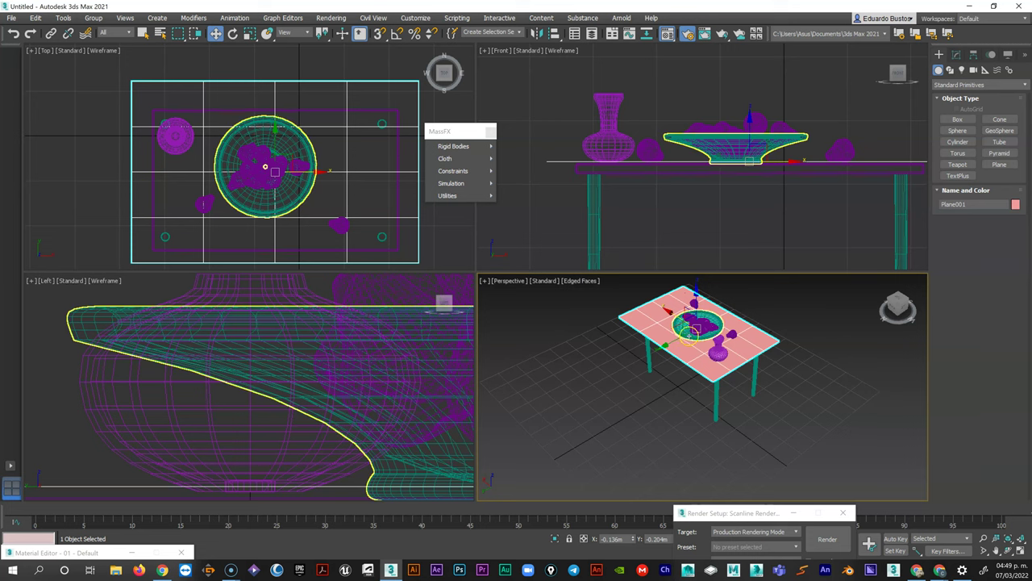
{"action": "key", "text": "z"}
{"action": "key", "text": "ctrl+d"}
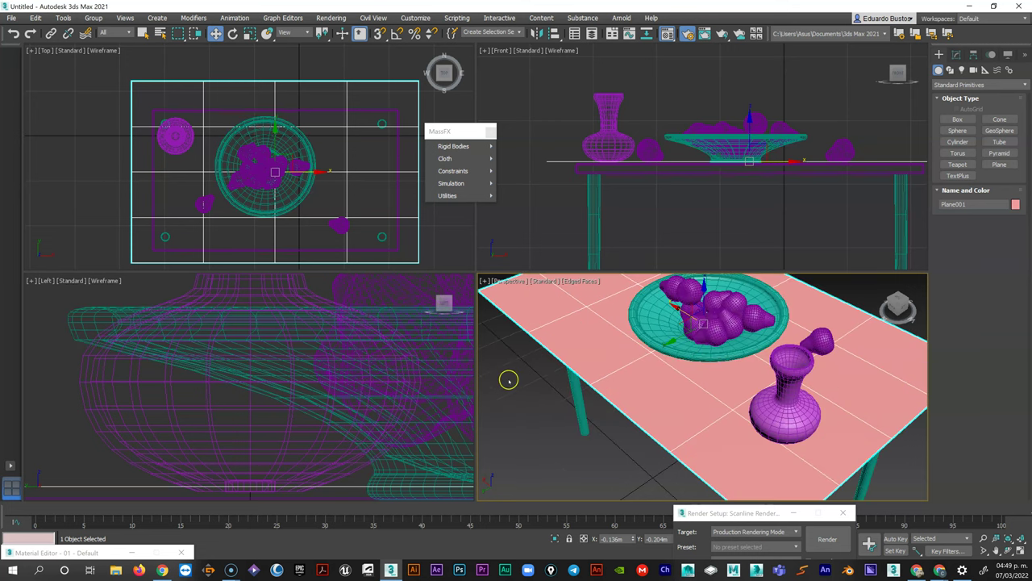
{"action": "scroll", "coordinate": [718, 319], "scroll_direction": "up", "scroll_amount": 5}
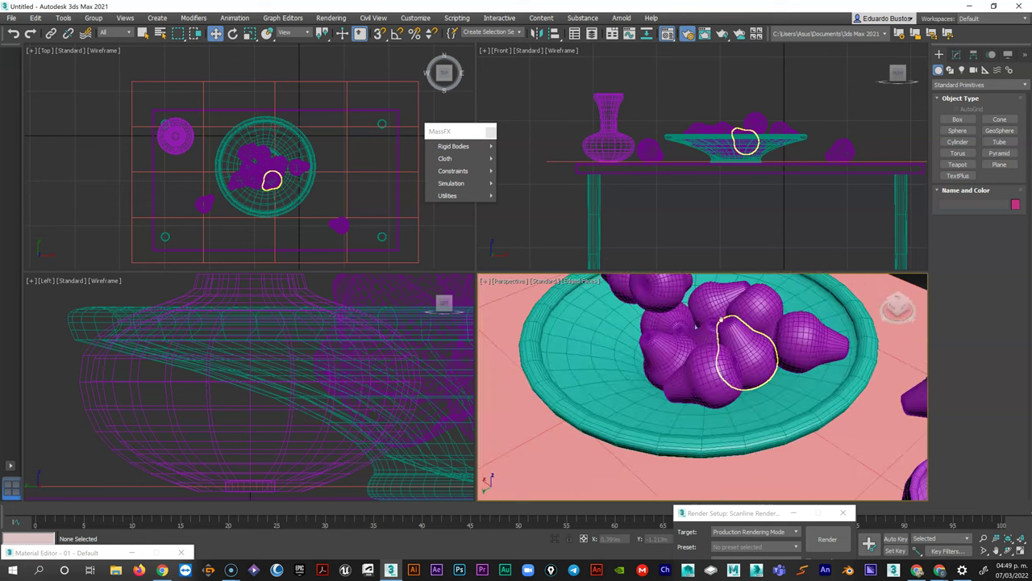
{"action": "scroll", "coordinate": [720, 331], "scroll_direction": "down", "scroll_amount": 2}
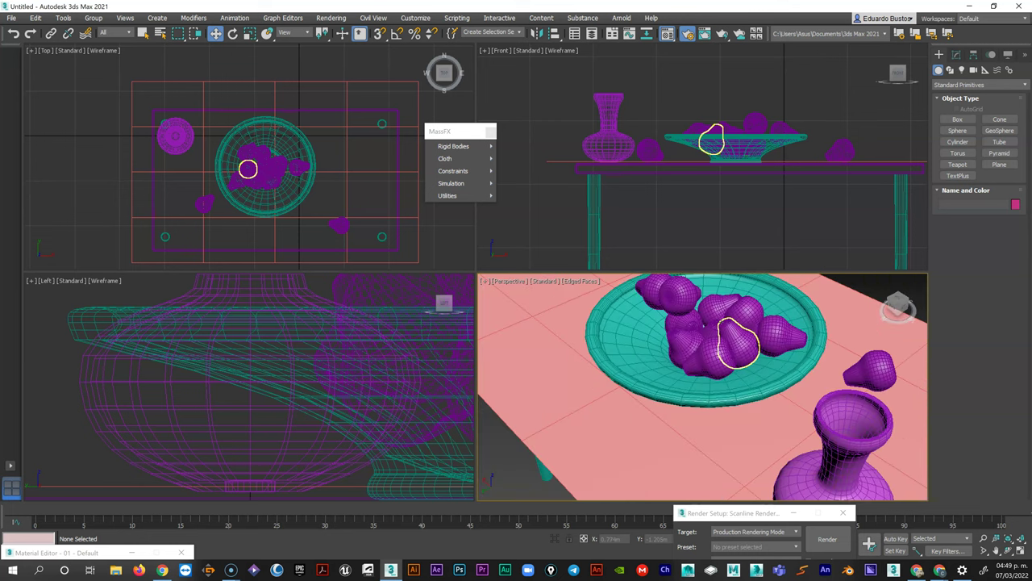
{"action": "scroll", "coordinate": [720, 338], "scroll_direction": "down", "scroll_amount": 3}
{"action": "scroll", "coordinate": [724, 343], "scroll_direction": "up", "scroll_amount": 5}
{"action": "middle_click_drag", "start_coordinate": [710, 350], "coordinate": [761, 436]}
{"action": "scroll", "coordinate": [750, 351], "scroll_direction": "down", "scroll_amount": 6}
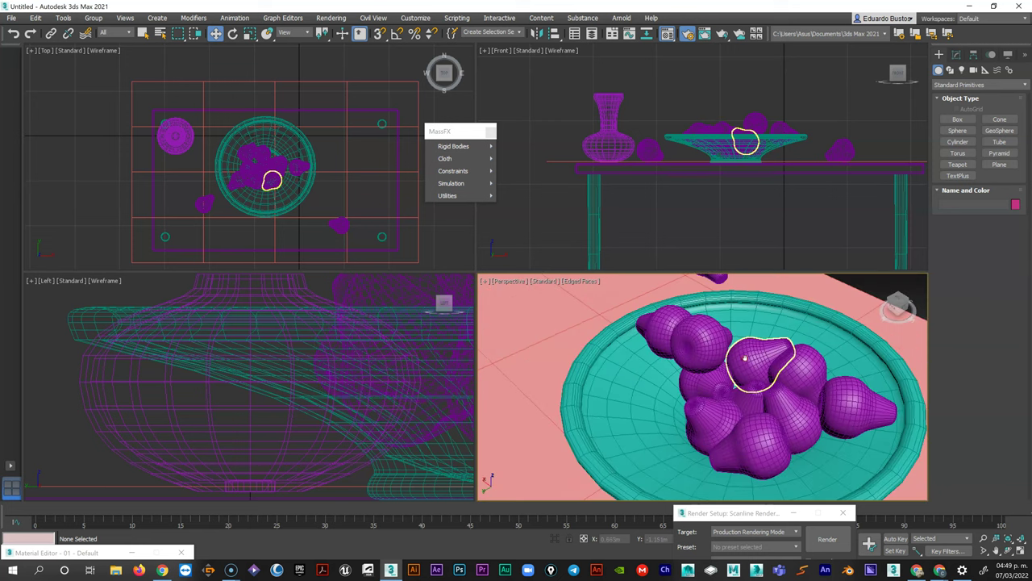
{"action": "scroll", "coordinate": [752, 355], "scroll_direction": "down", "scroll_amount": 3}
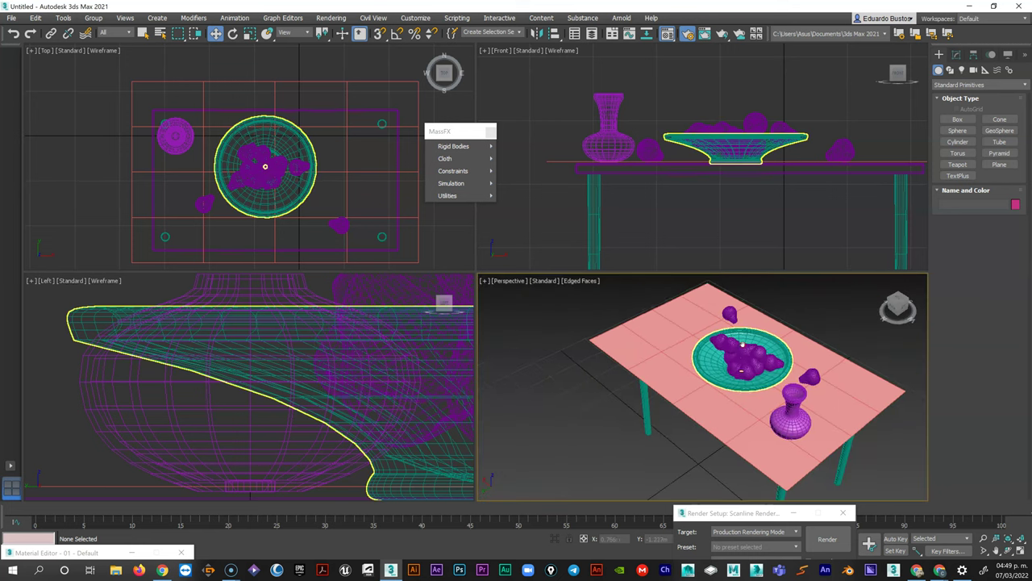
Set the tabletop plane's length and width segments to 100 each.
{"action": "left_click", "coordinate": [613, 323]}
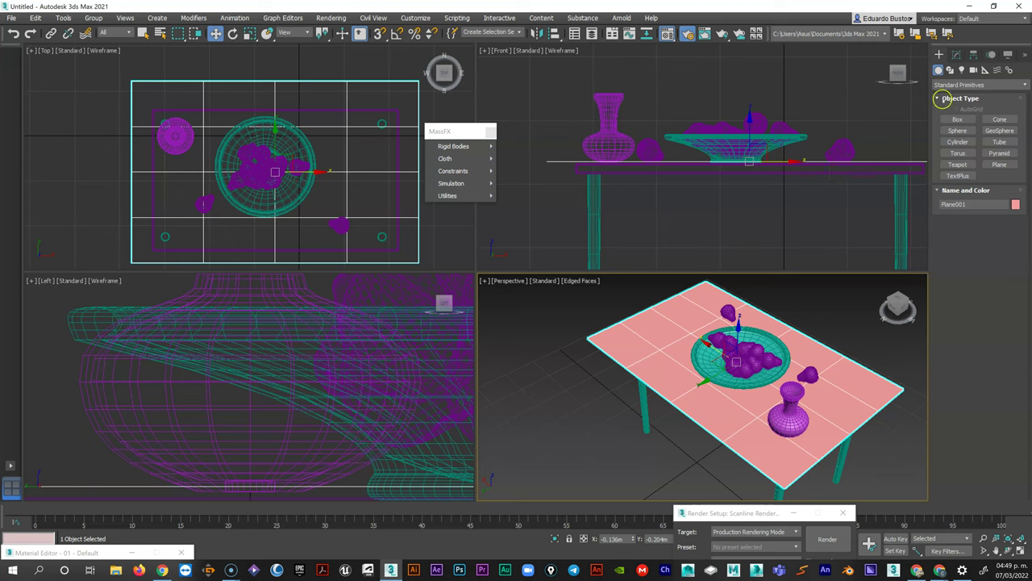
{"action": "left_click", "coordinate": [957, 54]}
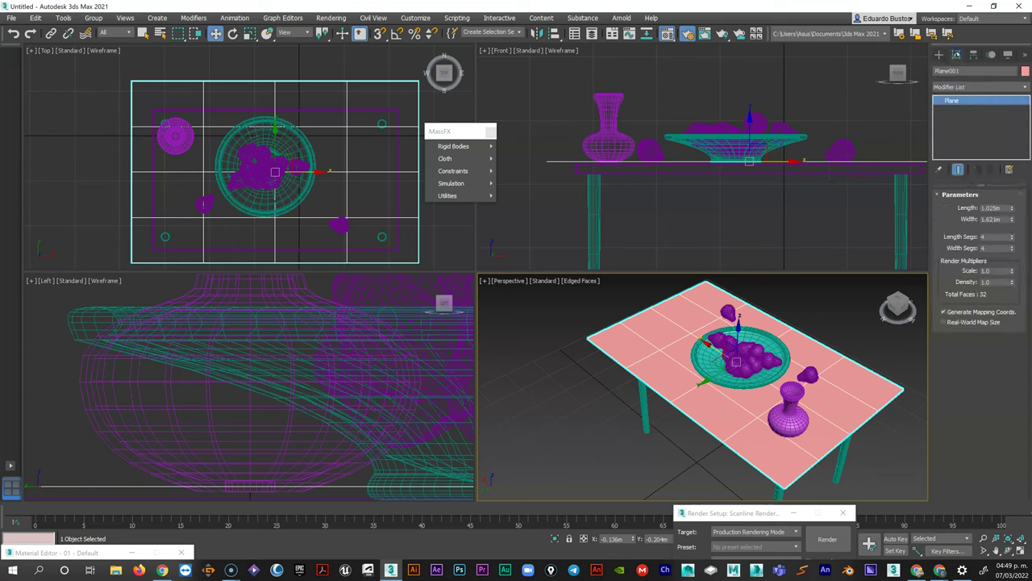
{"action": "double_click", "coordinate": [988, 237]}
{"action": "key", "text": "Tab"}
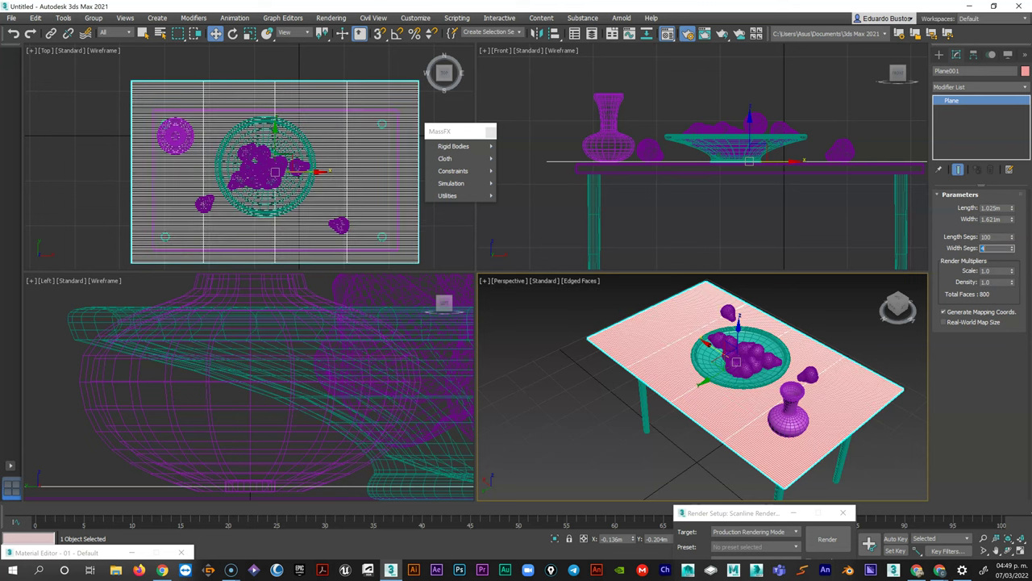
{"action": "key", "text": "Return"}
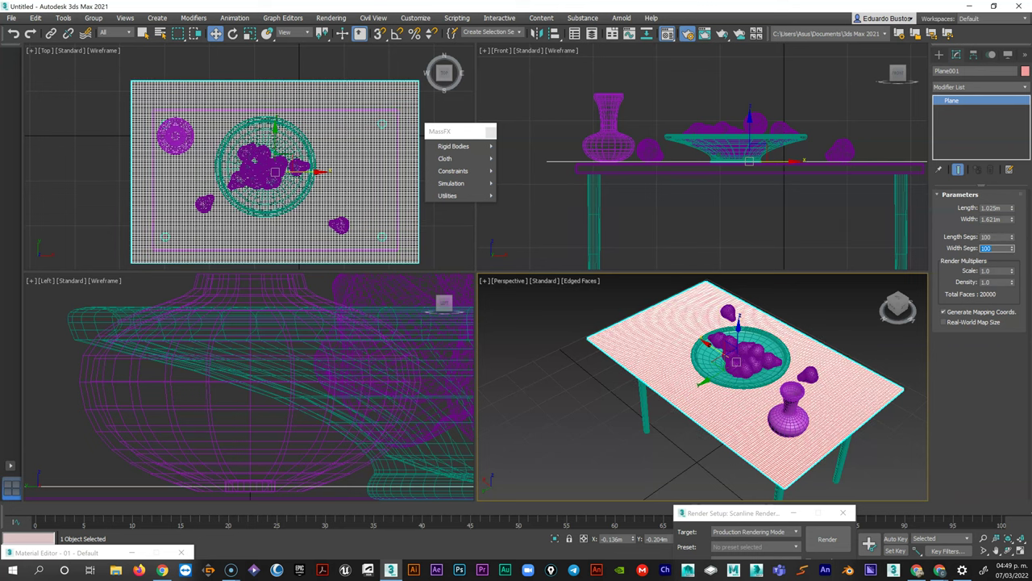
Set the tabletop plane's width segments to 150 and check the mesh density up close in the perspective view.
{"action": "scroll", "coordinate": [671, 355], "scroll_direction": "up", "scroll_amount": 8}
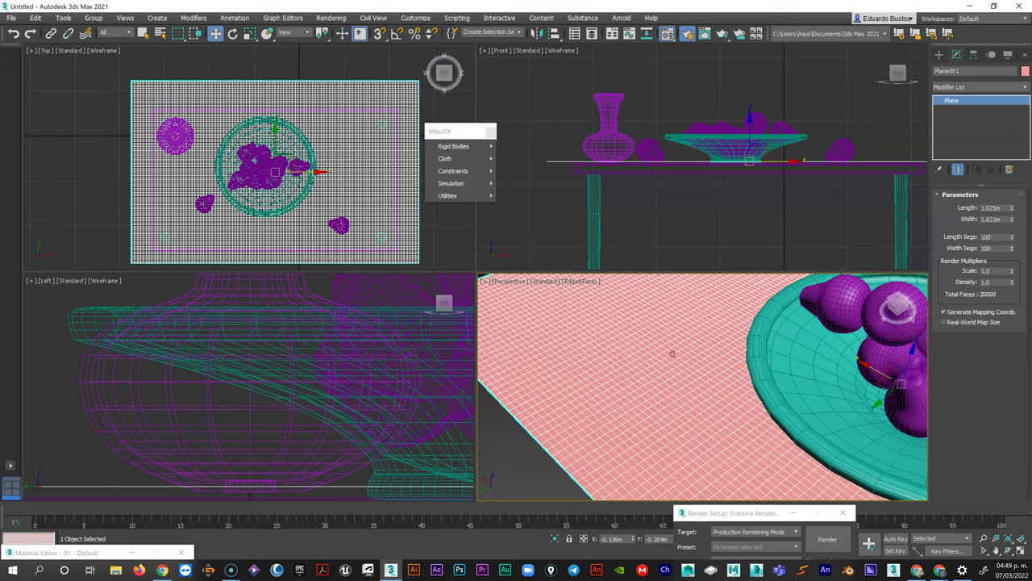
{"action": "scroll", "coordinate": [666, 371], "scroll_direction": "down", "scroll_amount": 4}
{"action": "middle_click_drag", "start_coordinate": [740, 385], "coordinate": [696, 357]}
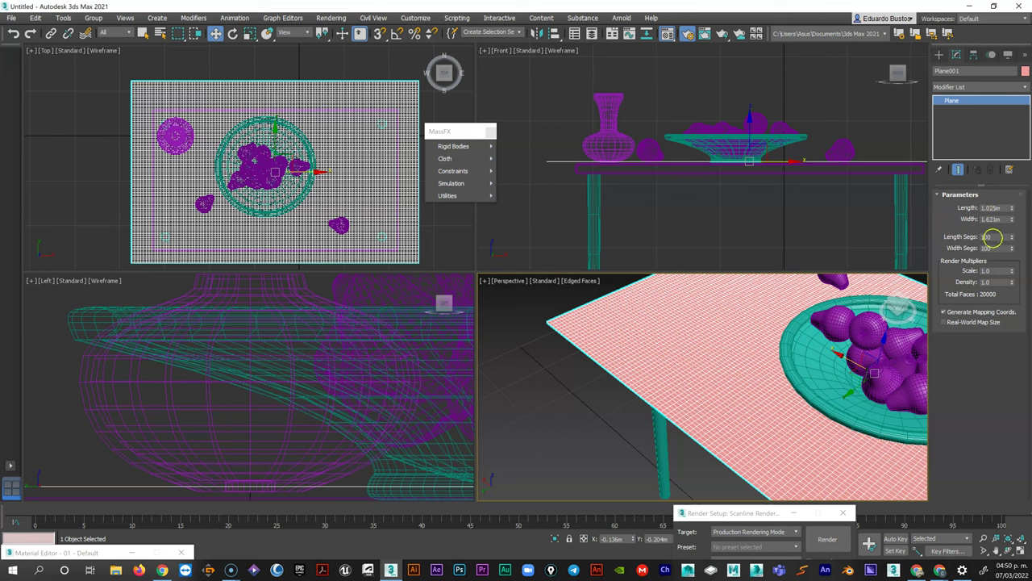
{"action": "double_click", "coordinate": [993, 247]}
{"action": "type", "text": "150"}
{"action": "key", "text": "Return"}
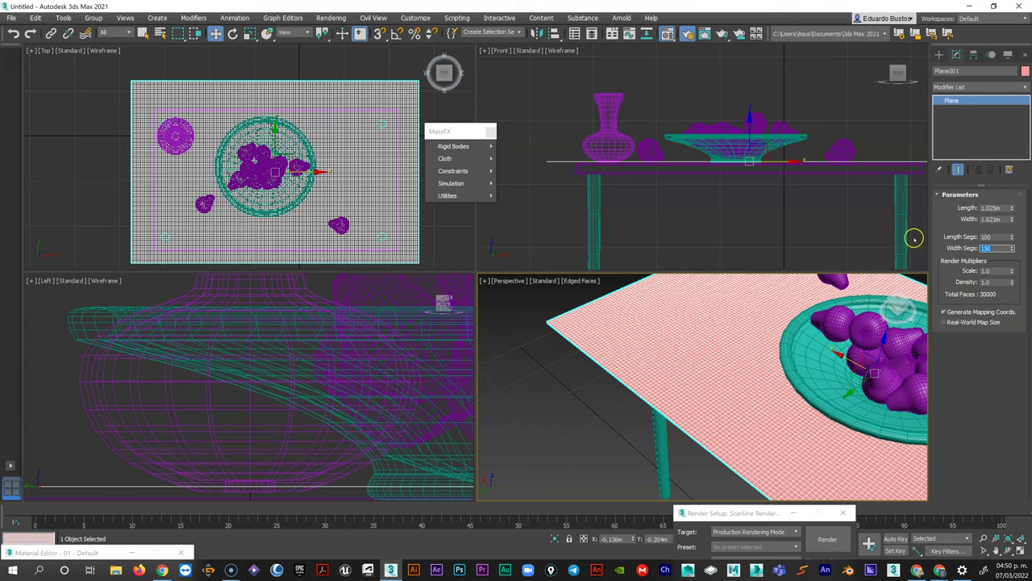
{"action": "scroll", "coordinate": [721, 355], "scroll_direction": "up", "scroll_amount": 5}
{"action": "scroll", "coordinate": [721, 355], "scroll_direction": "down", "scroll_amount": 2}
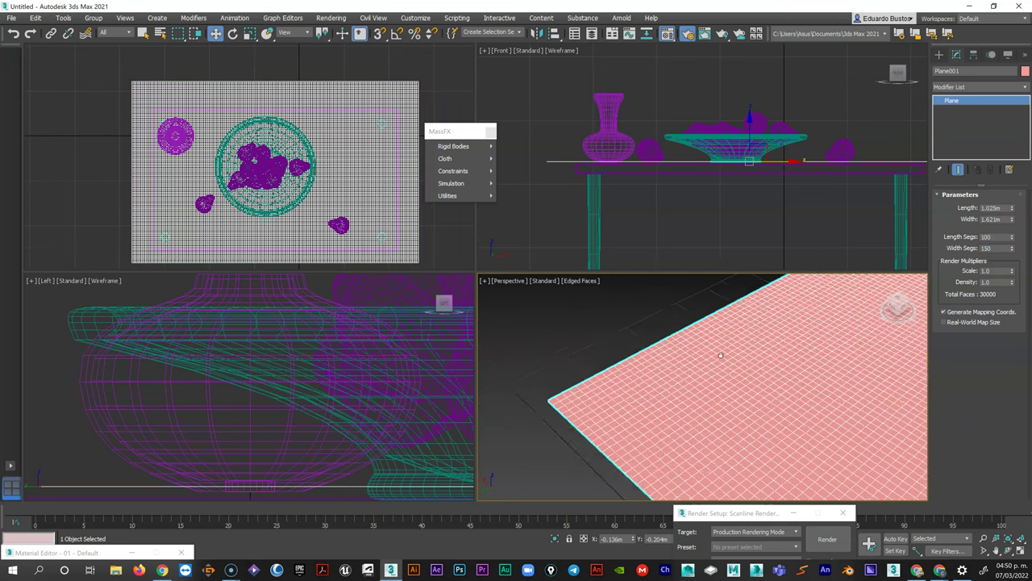
{"action": "scroll", "coordinate": [669, 363], "scroll_direction": "down", "scroll_amount": 4}
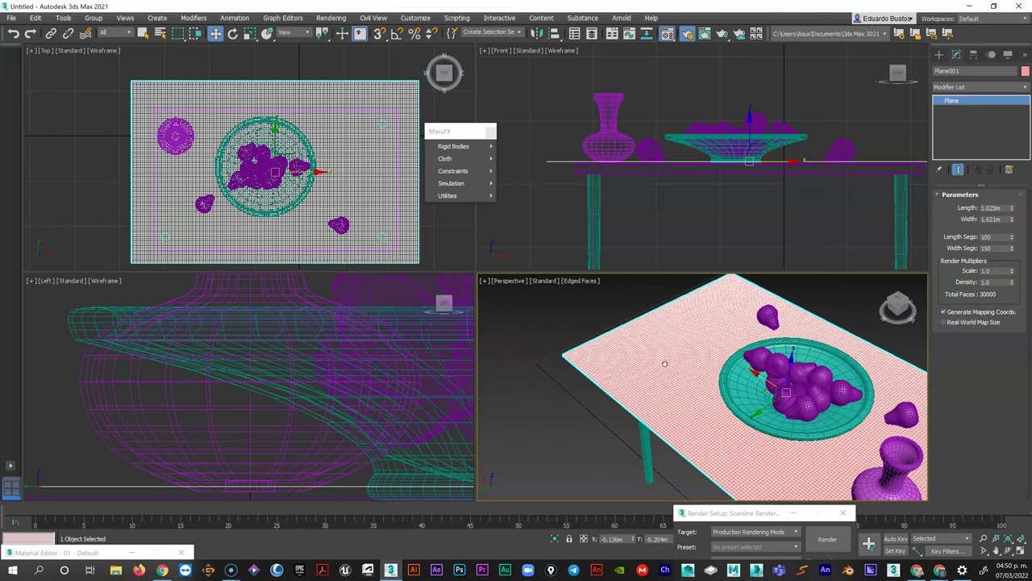
{"action": "scroll", "coordinate": [665, 364], "scroll_direction": "down", "scroll_amount": 3}
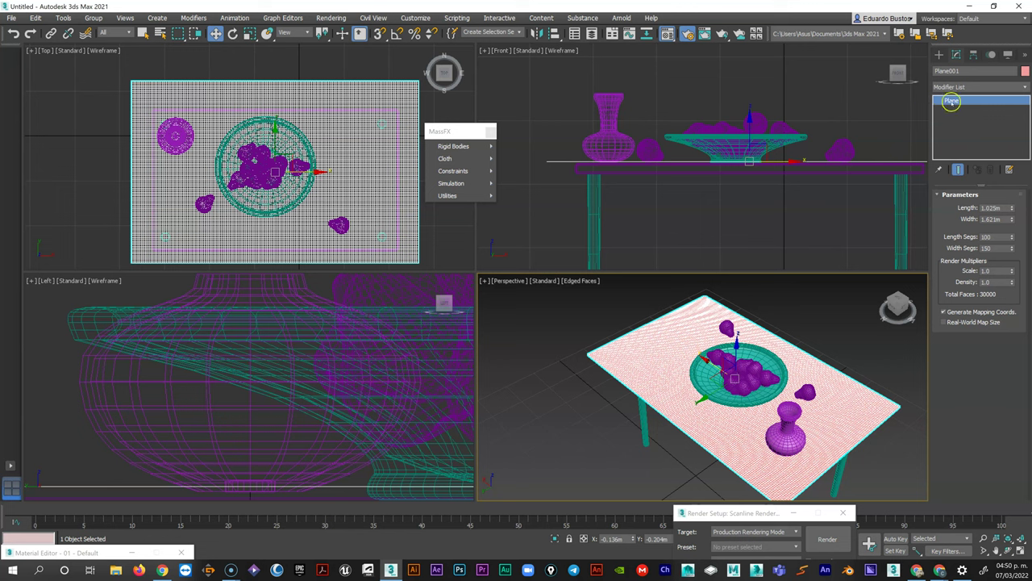
Rename the dense plane as mantel, and check the name of the table group beneath it.
{"action": "left_click", "coordinate": [968, 71]}
{"action": "type", "text": "mantel"}
{"action": "left_click", "coordinate": [649, 155]}
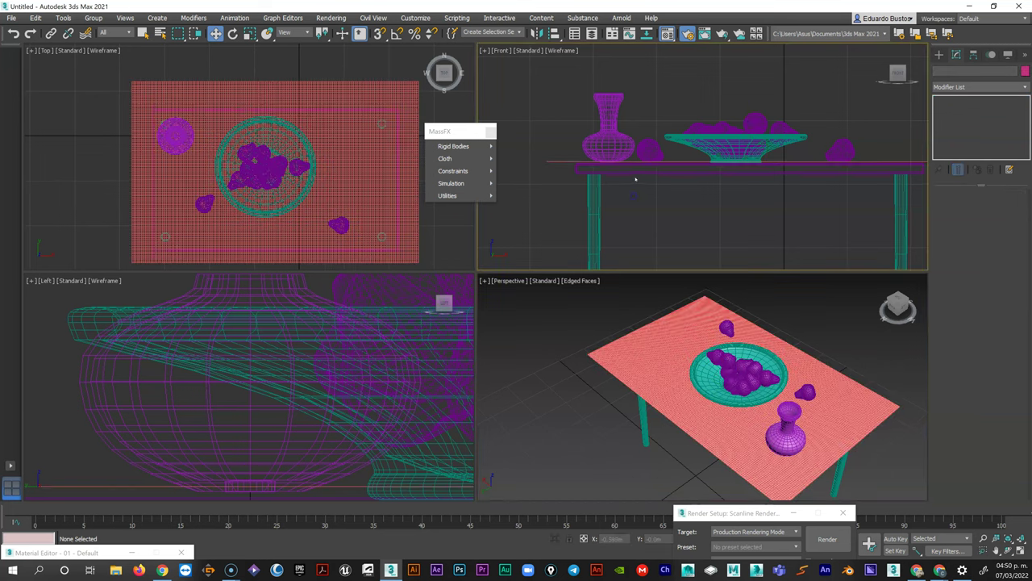
{"action": "left_click", "coordinate": [637, 175]}
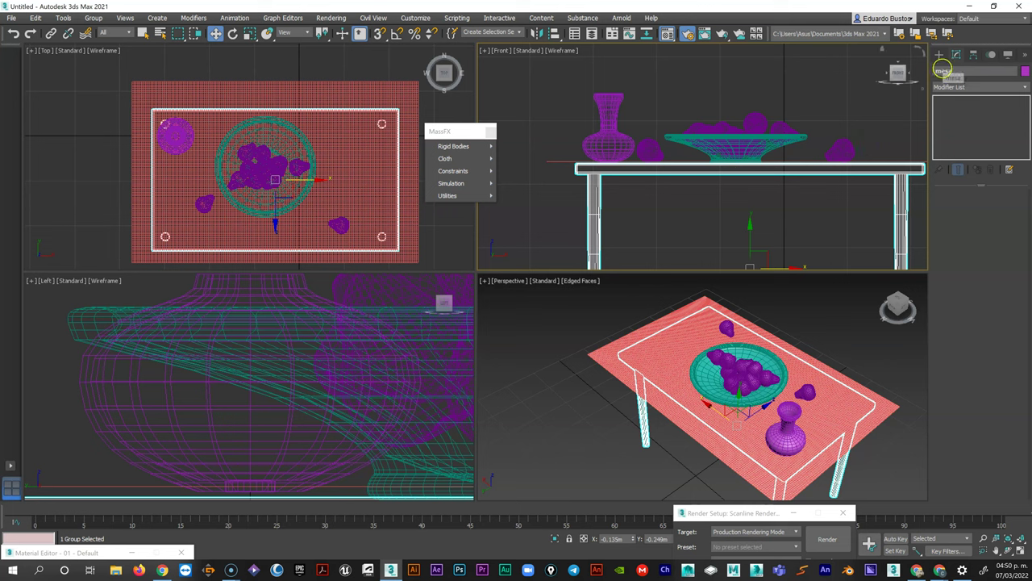
{"action": "left_click", "coordinate": [843, 184]}
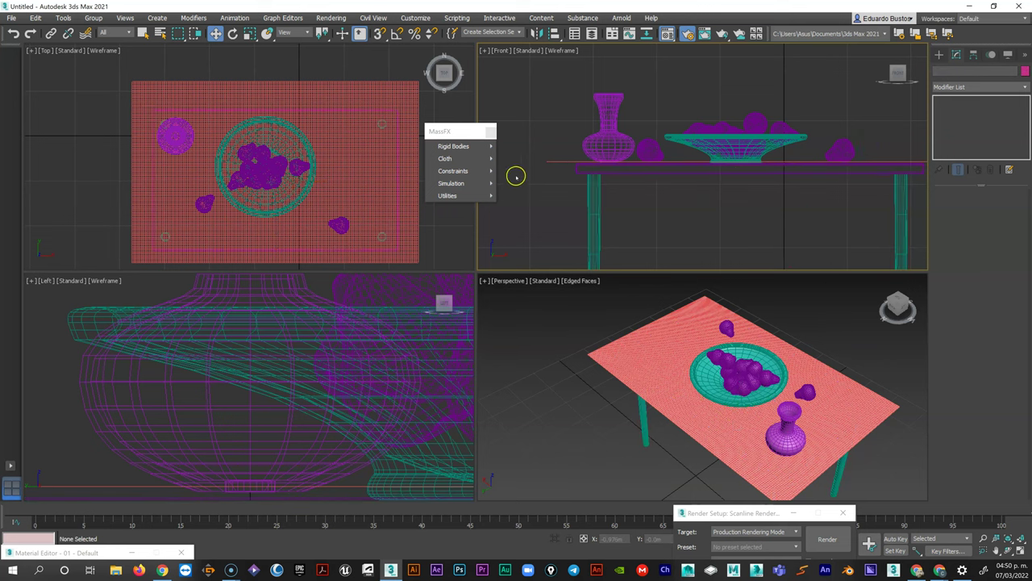
Add a Cloth modifier to the mantel plane.
{"action": "left_click", "coordinate": [549, 162]}
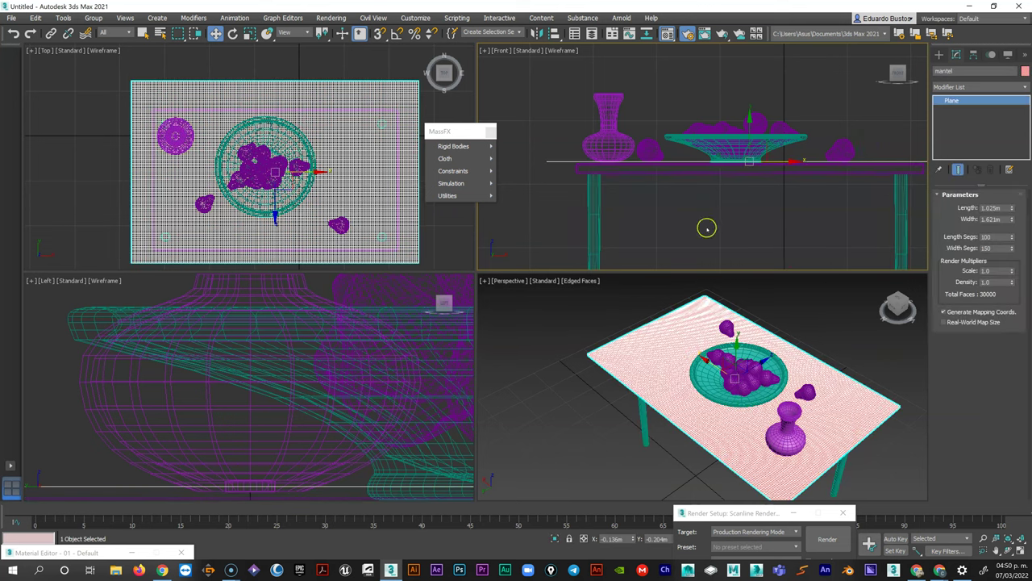
{"action": "left_click", "coordinate": [961, 89]}
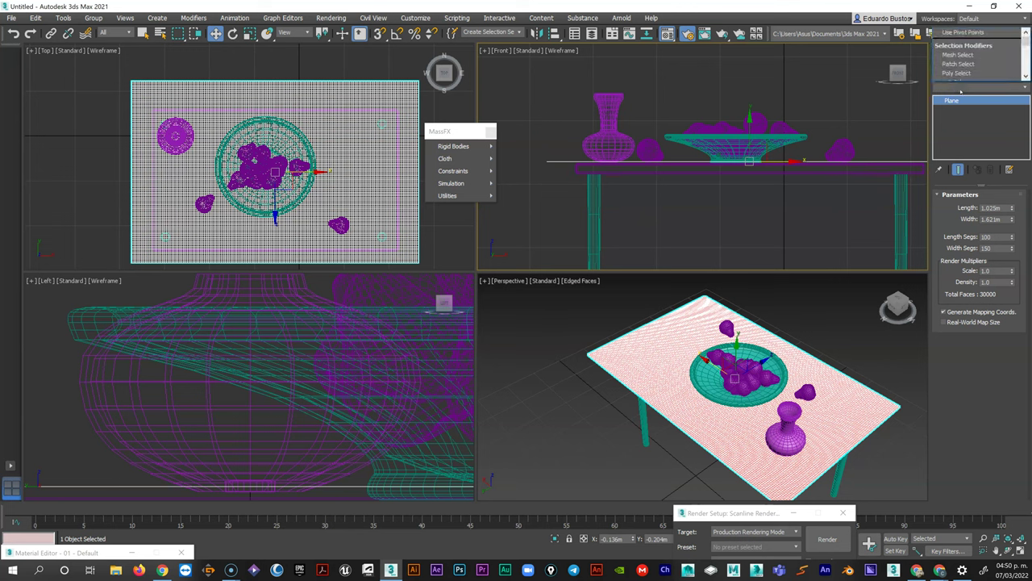
{"action": "key", "text": "c"}
{"action": "key", "text": "a"}
{"action": "key", "text": "p"}
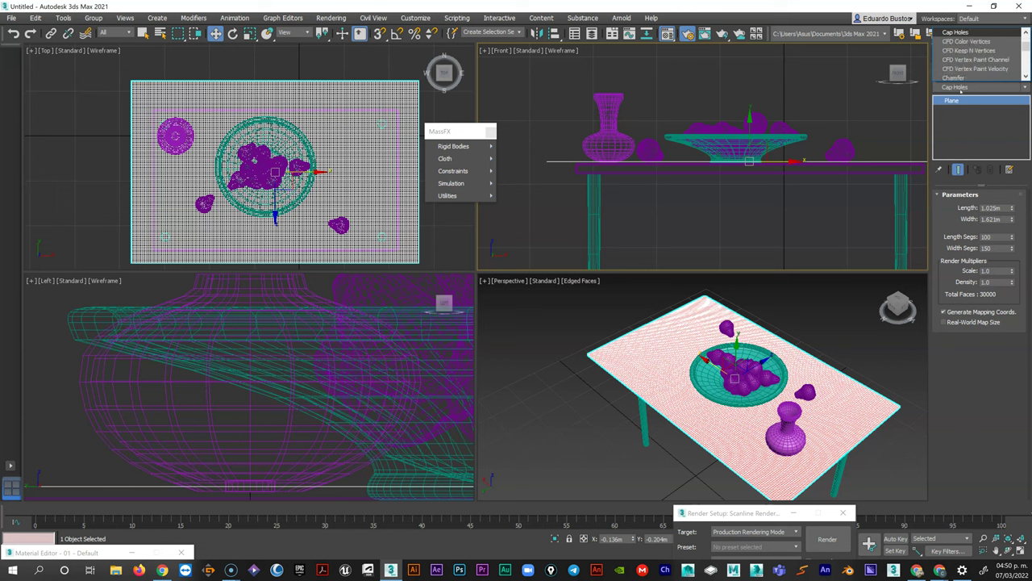
{"action": "key", "text": "Down"}
{"action": "key", "text": "Down"}
{"action": "key", "text": "Down"}
{"action": "key", "text": "Down"}
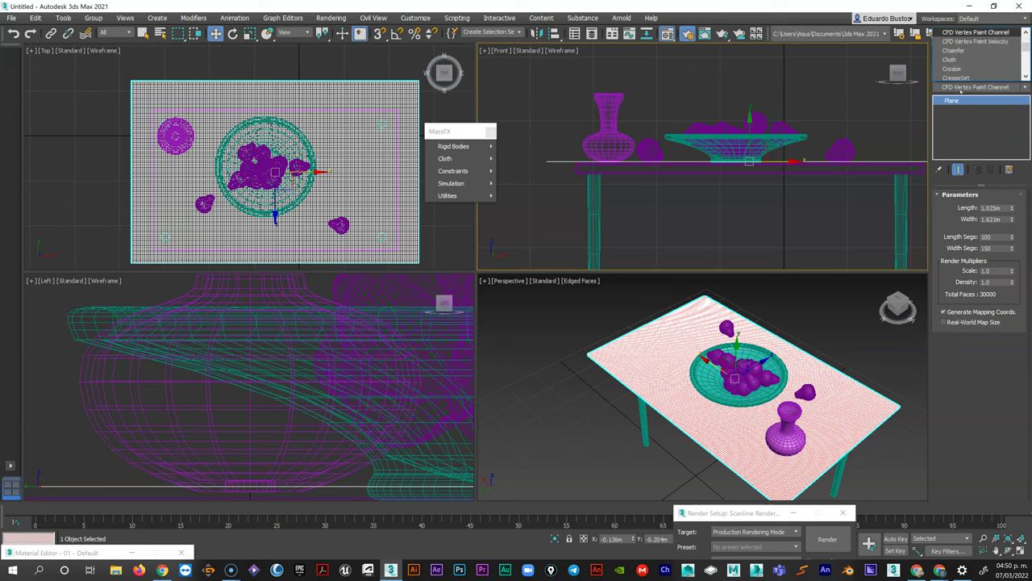
{"action": "key", "text": "Down"}
{"action": "key", "text": "Down"}
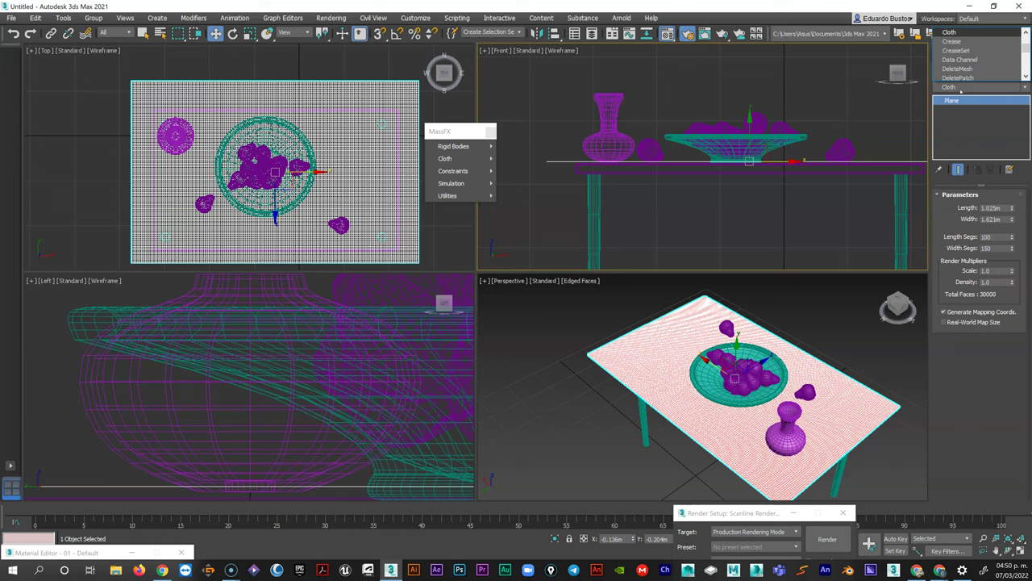
{"action": "key", "text": "Return"}
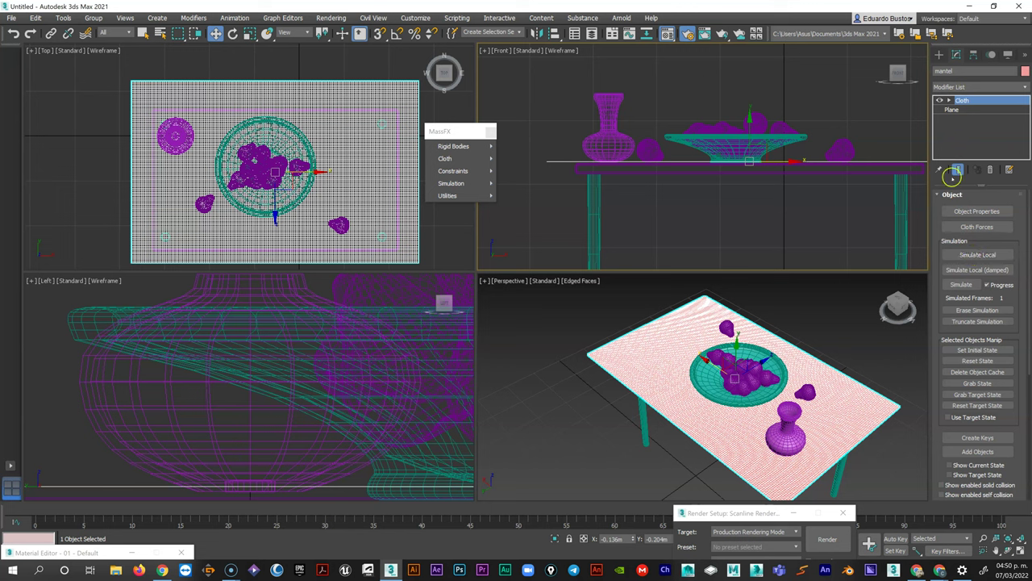
Define mantel as a Cloth object in the Cloth modifier's object properties.
{"action": "left_click", "coordinate": [972, 212]}
{"action": "left_click_drag", "start_coordinate": [456, 97], "coordinate": [570, 66]}
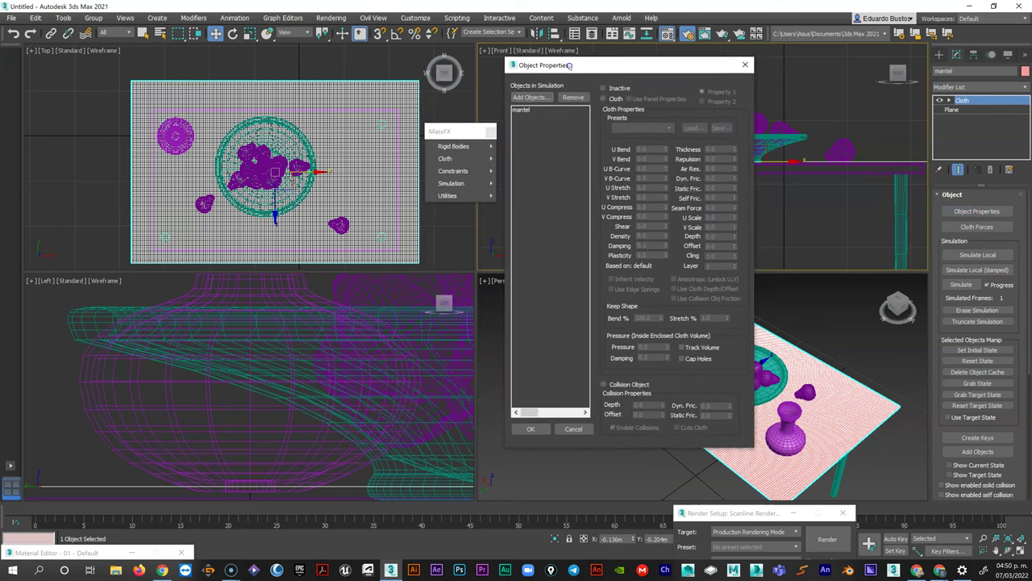
{"action": "left_click", "coordinate": [526, 112]}
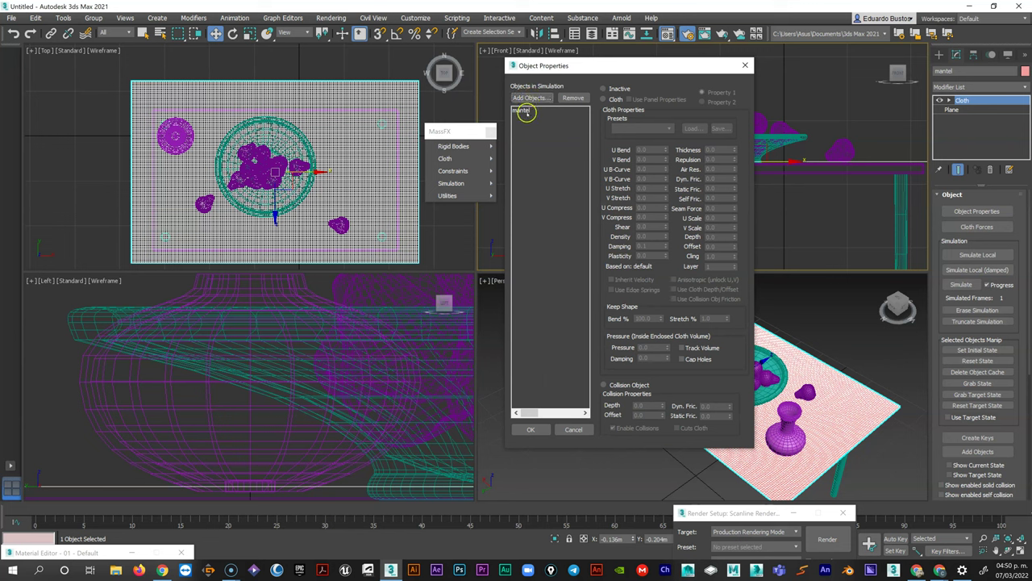
{"action": "left_click", "coordinate": [526, 112]}
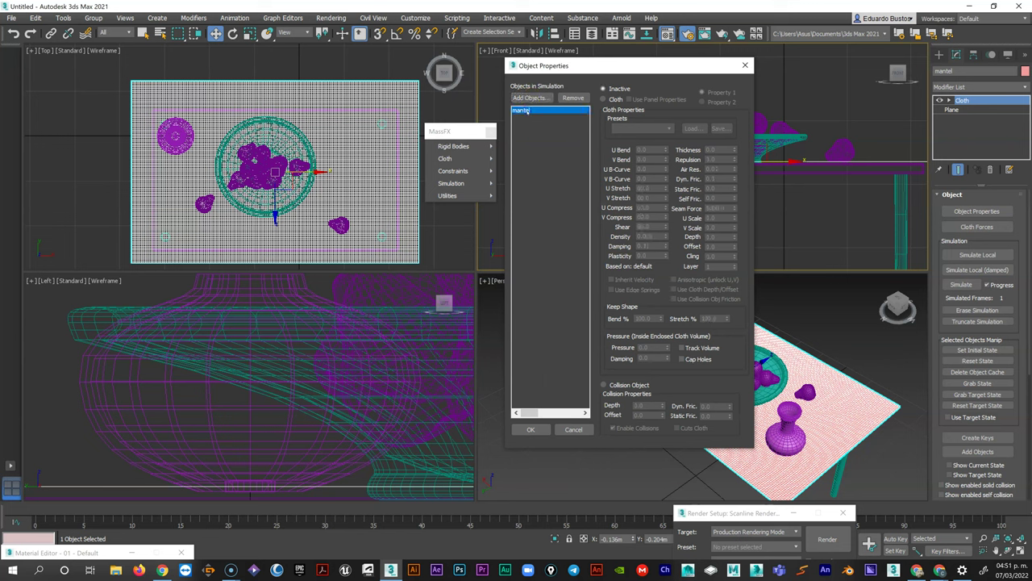
{"action": "left_click", "coordinate": [604, 99]}
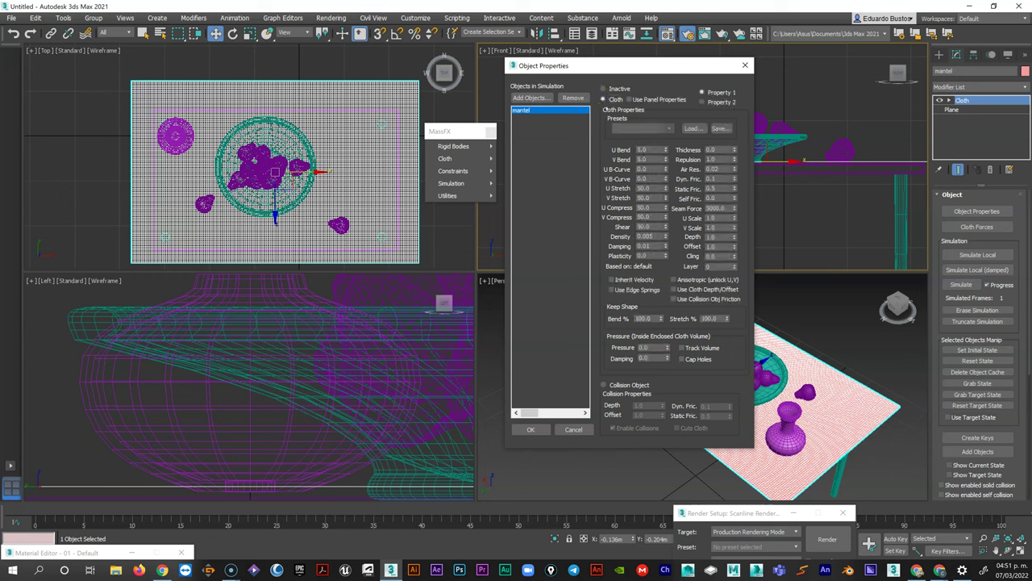
Apply the Silk preset to the mantel cloth, and replace it with the Cotton preset.
{"action": "left_click", "coordinate": [670, 128]}
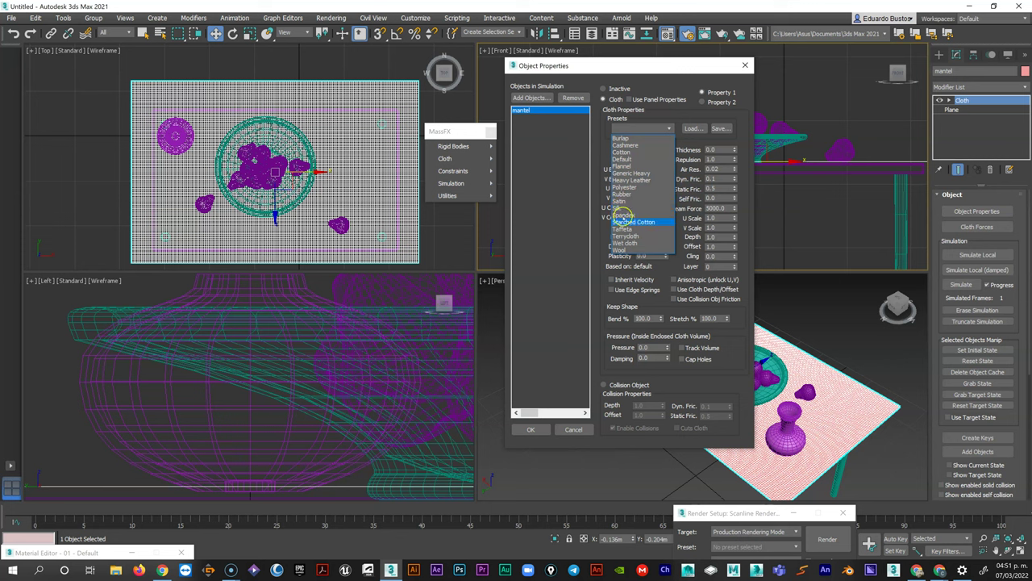
{"action": "left_click", "coordinate": [617, 208]}
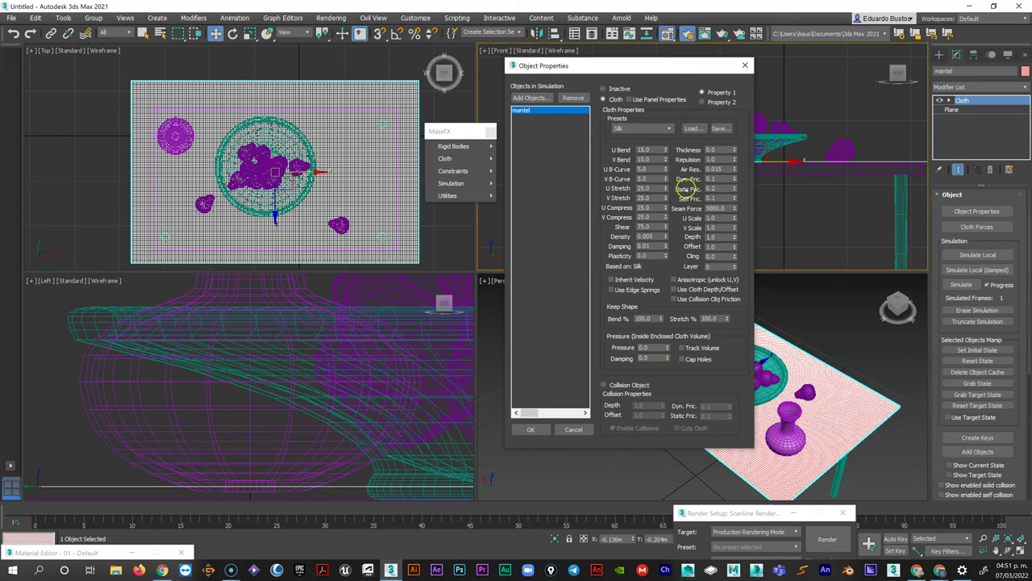
{"action": "left_click", "coordinate": [669, 129]}
{"action": "left_click", "coordinate": [620, 150]}
Look through the scene objects available to add to the cloth simulation, and close the mantel's object properties.
{"action": "left_click", "coordinate": [530, 98]}
{"action": "left_click", "coordinate": [530, 98]}
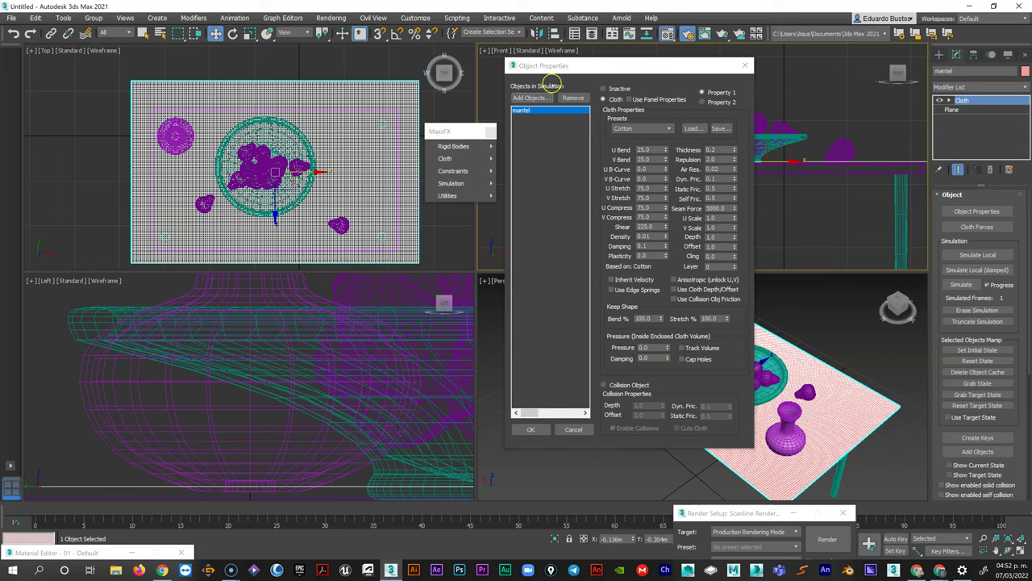
{"action": "left_click_drag", "start_coordinate": [611, 66], "coordinate": [679, 45]}
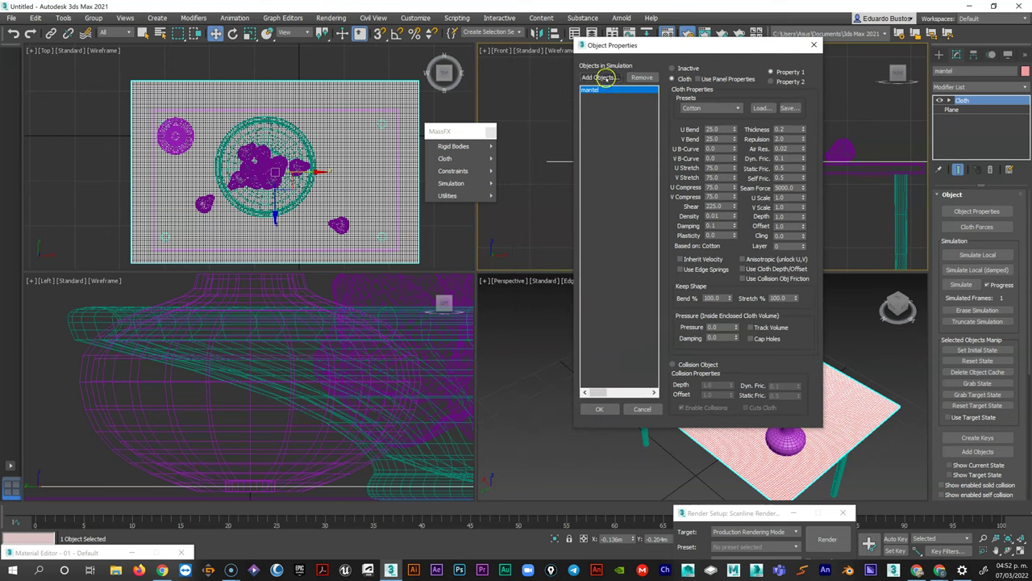
{"action": "left_click", "coordinate": [607, 77]}
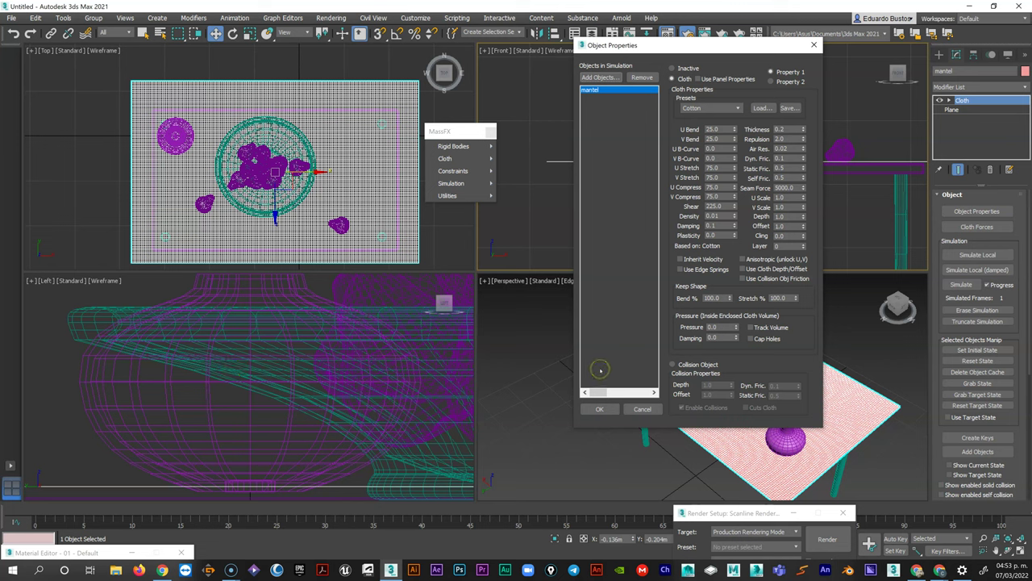
{"action": "key", "text": "Return"}
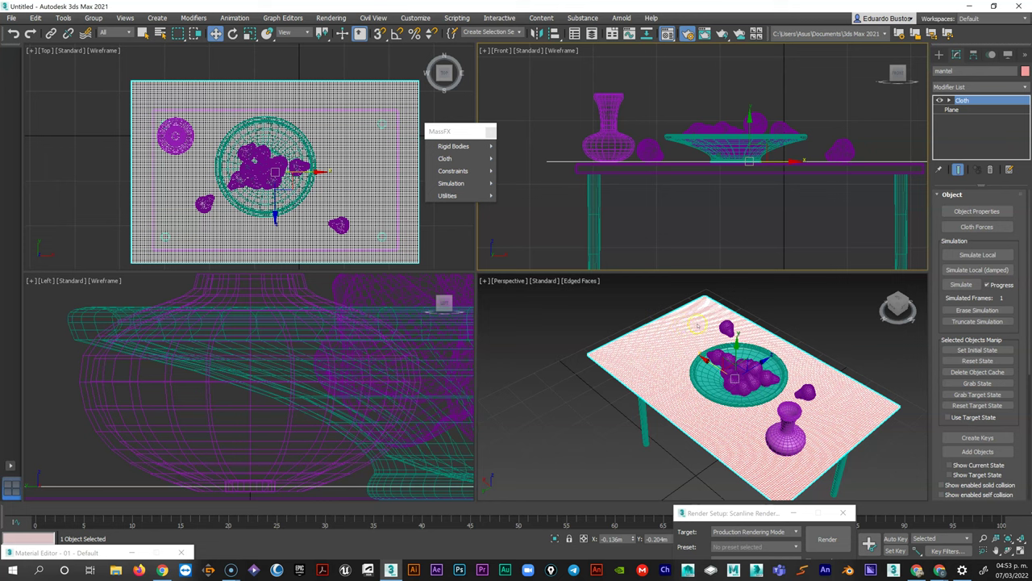
Reselect the mantel plane and reopen its Cloth object properties to add objects to the simulation.
{"action": "left_click", "coordinate": [570, 280]}
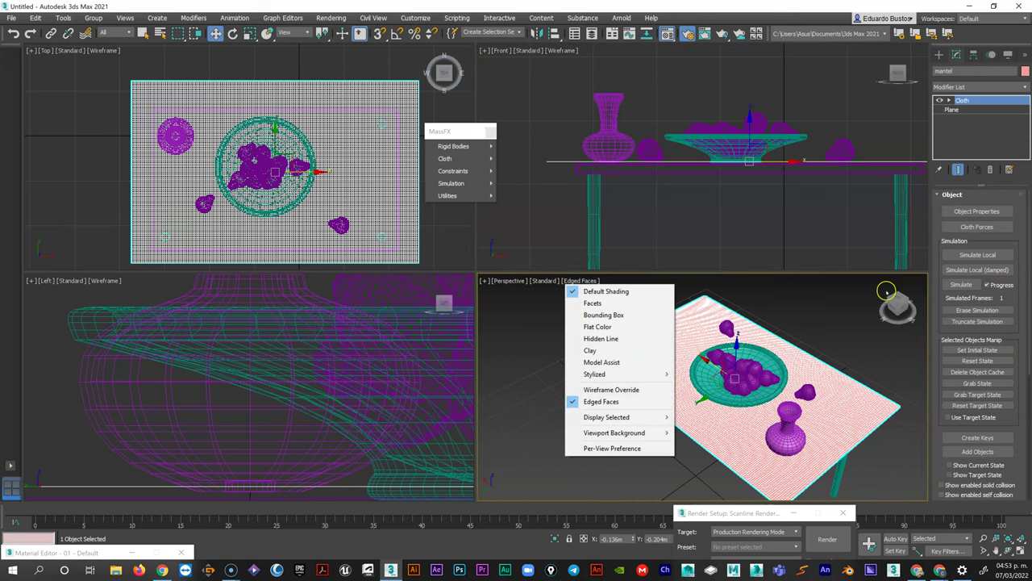
{"action": "left_click", "coordinate": [831, 327]}
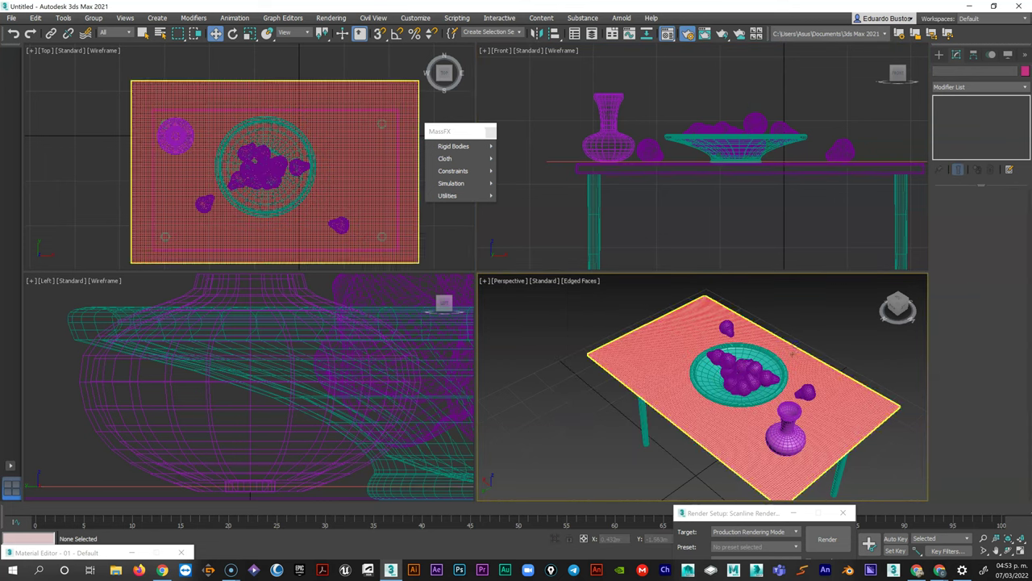
{"action": "left_click", "coordinate": [794, 352]}
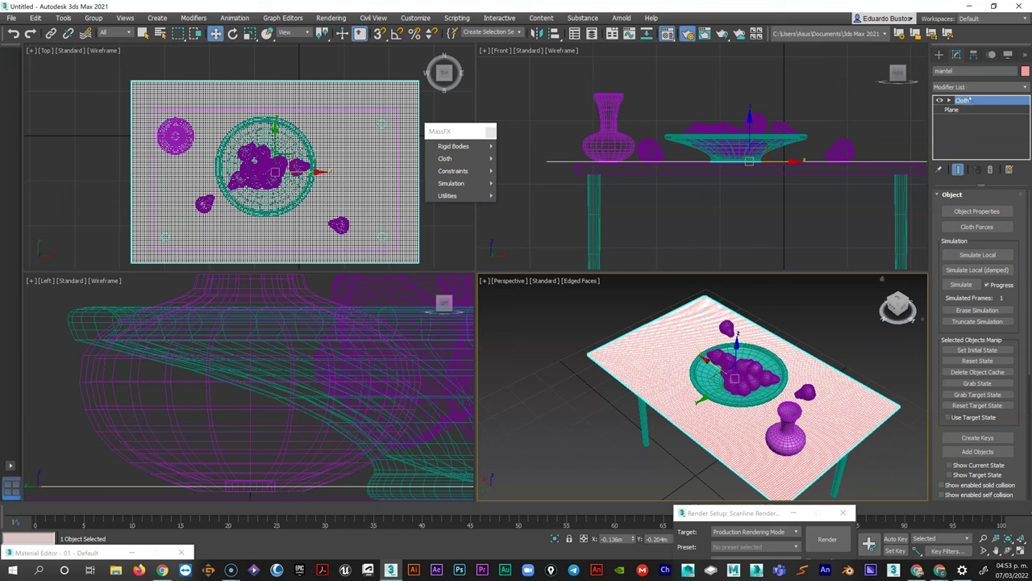
{"action": "left_click", "coordinate": [976, 212]}
{"action": "left_click", "coordinate": [403, 124]}
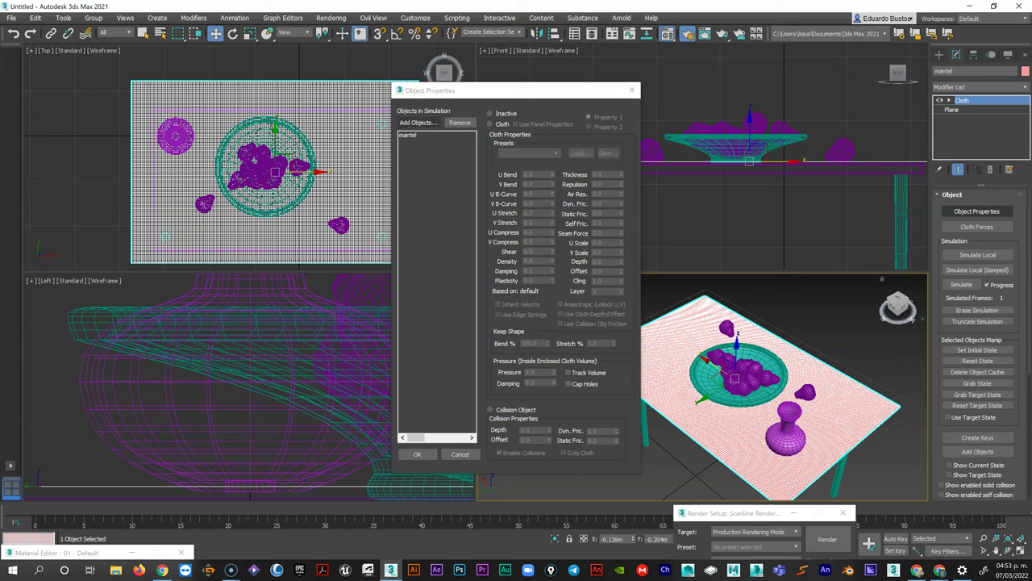
{"action": "key", "text": "alt+Tab"}
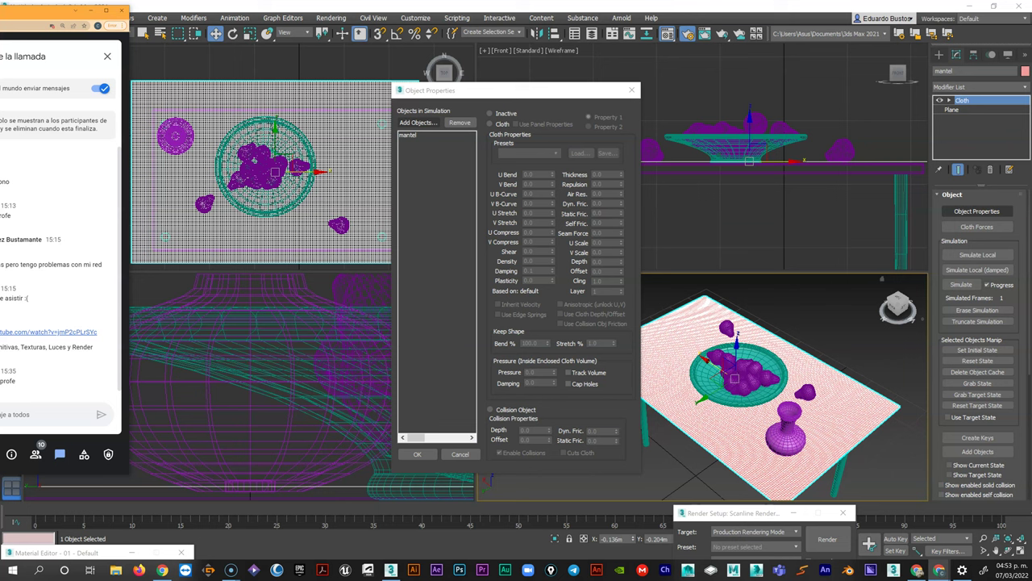
{"action": "key", "text": "alt+Tab"}
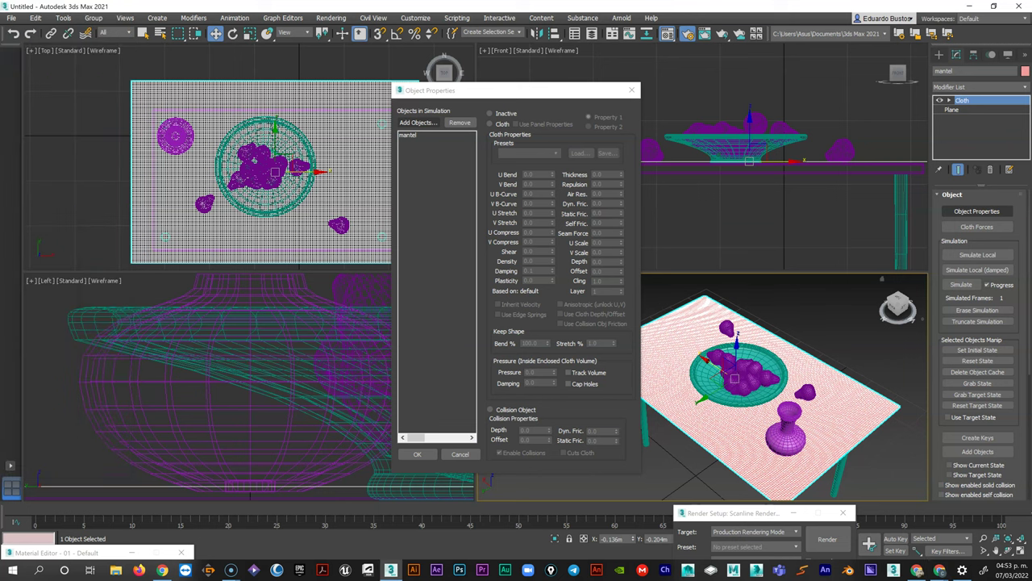
Add ChamferBox003 from the mesa group to the cloth simulation and define it as a Collision Object.
{"action": "left_click", "coordinate": [418, 122]}
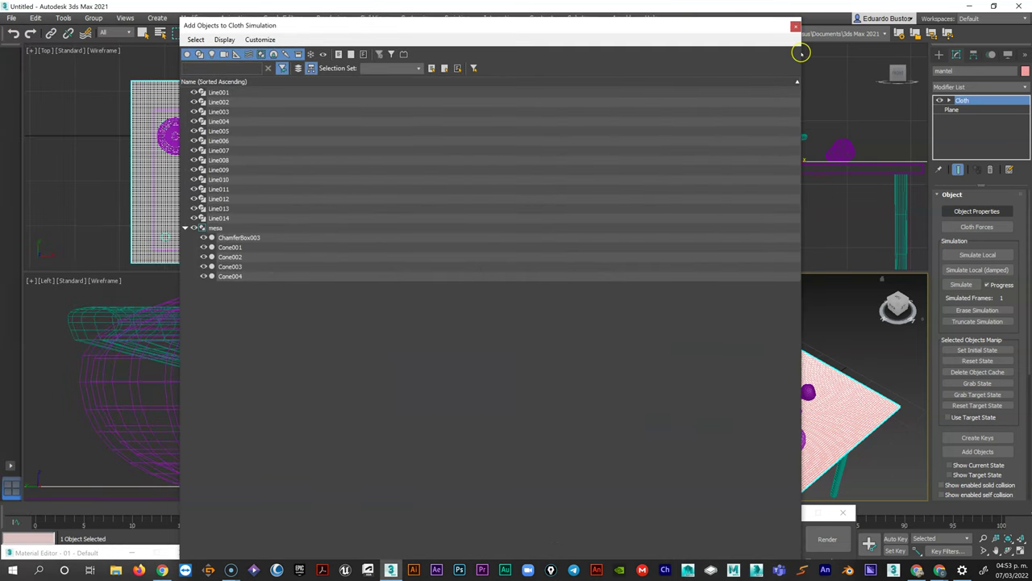
{"action": "left_click_drag", "start_coordinate": [802, 54], "coordinate": [418, 57]}
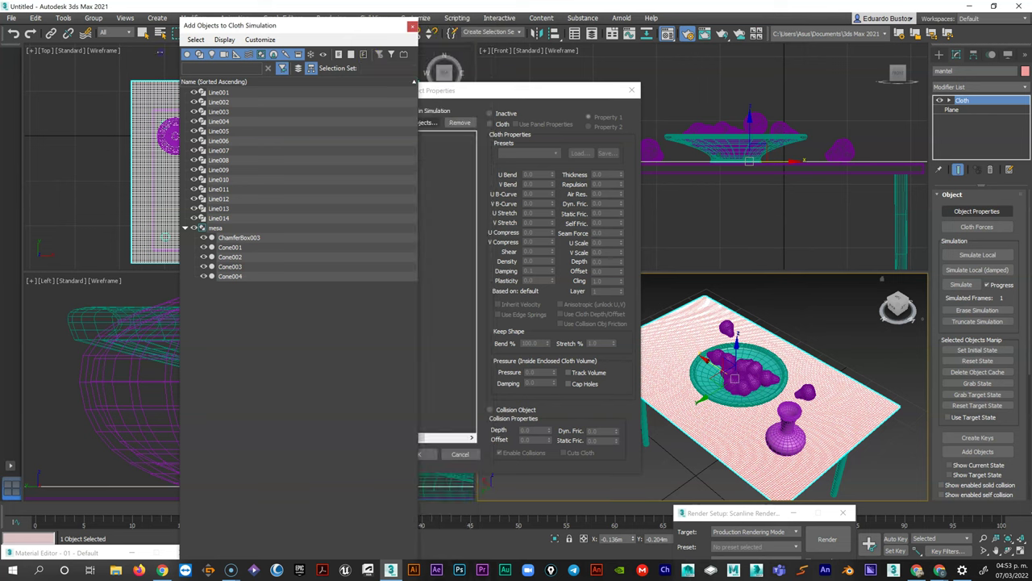
{"action": "left_click_drag", "start_coordinate": [227, 25], "coordinate": [136, 27]}
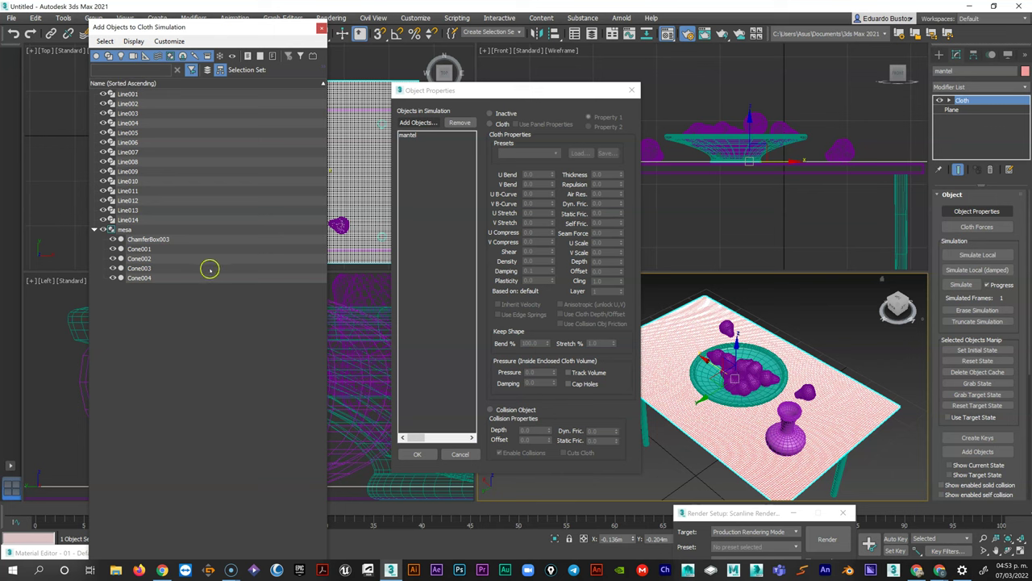
{"action": "left_click", "coordinate": [139, 238]}
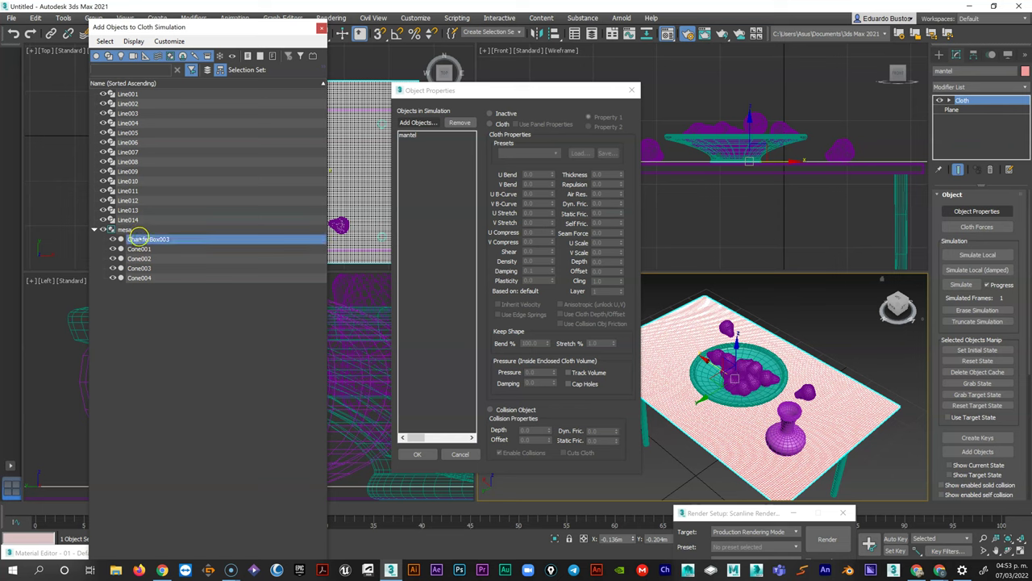
{"action": "left_click_drag", "start_coordinate": [148, 26], "coordinate": [196, 103]}
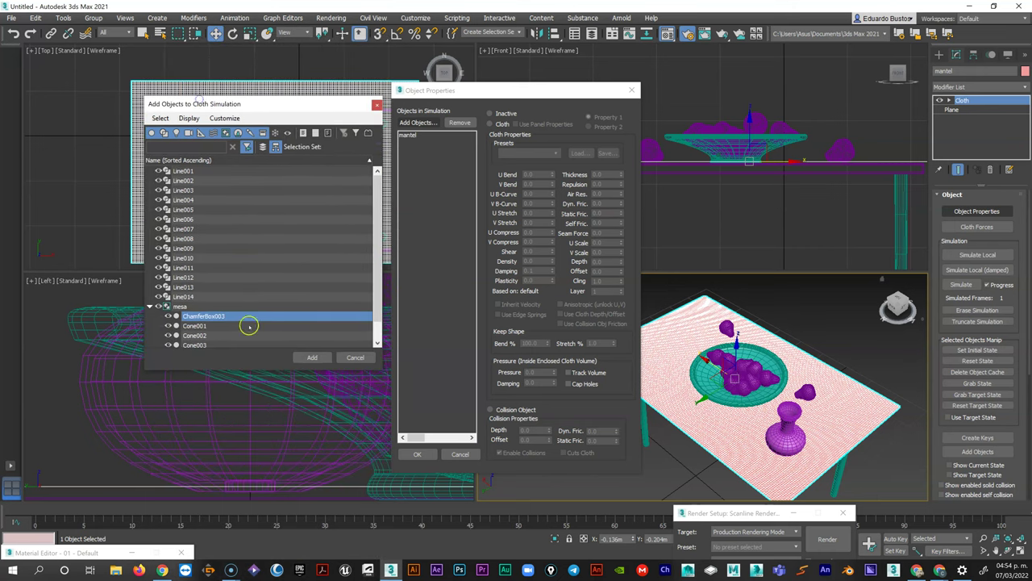
{"action": "left_click", "coordinate": [313, 358]}
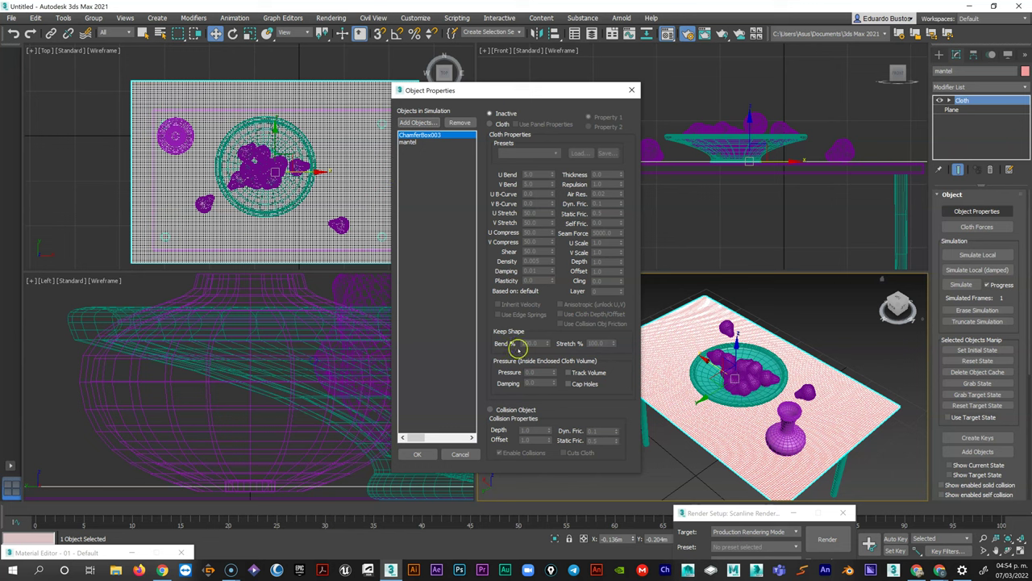
{"action": "left_click", "coordinate": [490, 410]}
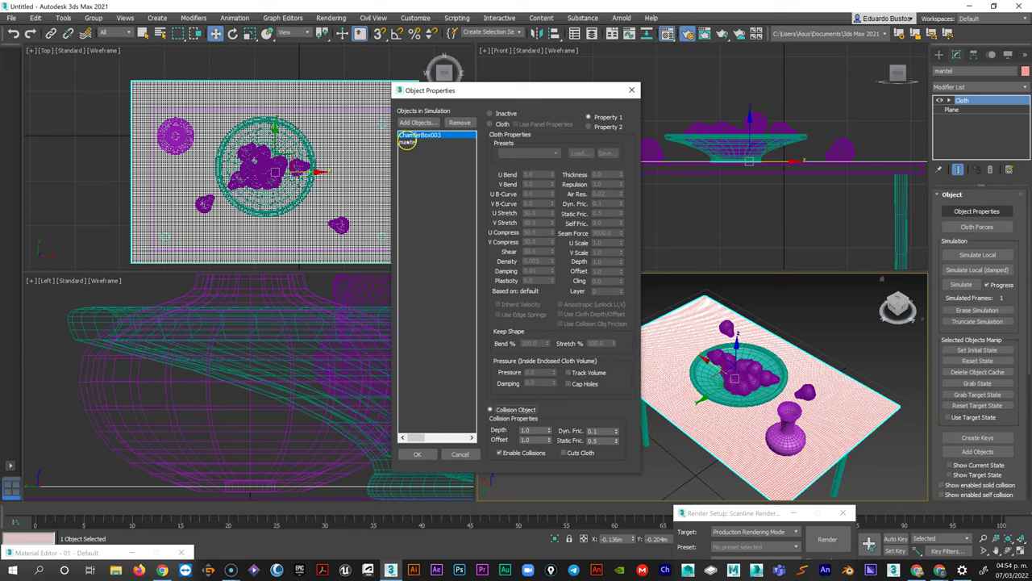
Define mantel as a Cloth object and apply the Silk preset to it.
{"action": "left_click", "coordinate": [407, 142]}
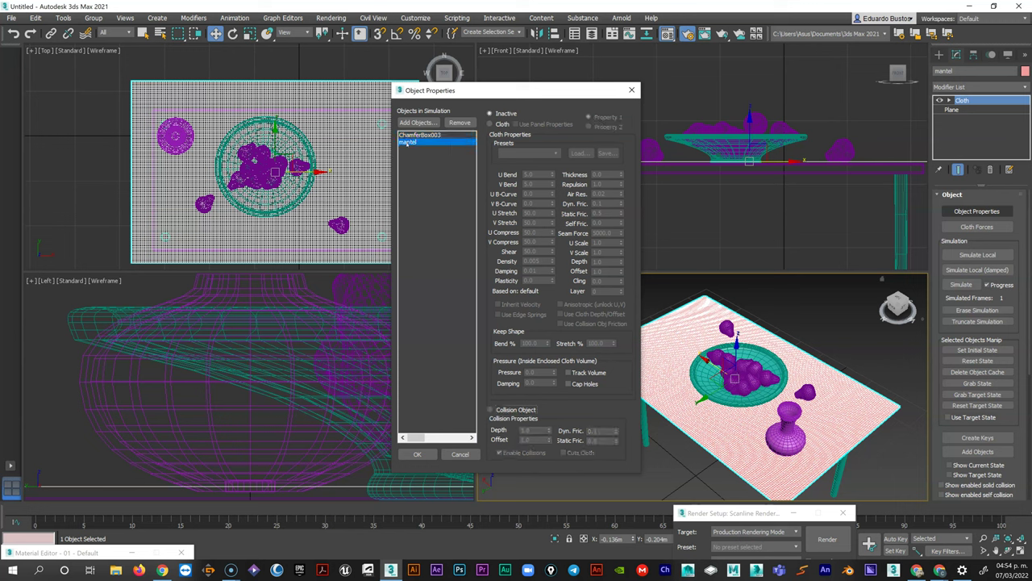
{"action": "left_click", "coordinate": [490, 124]}
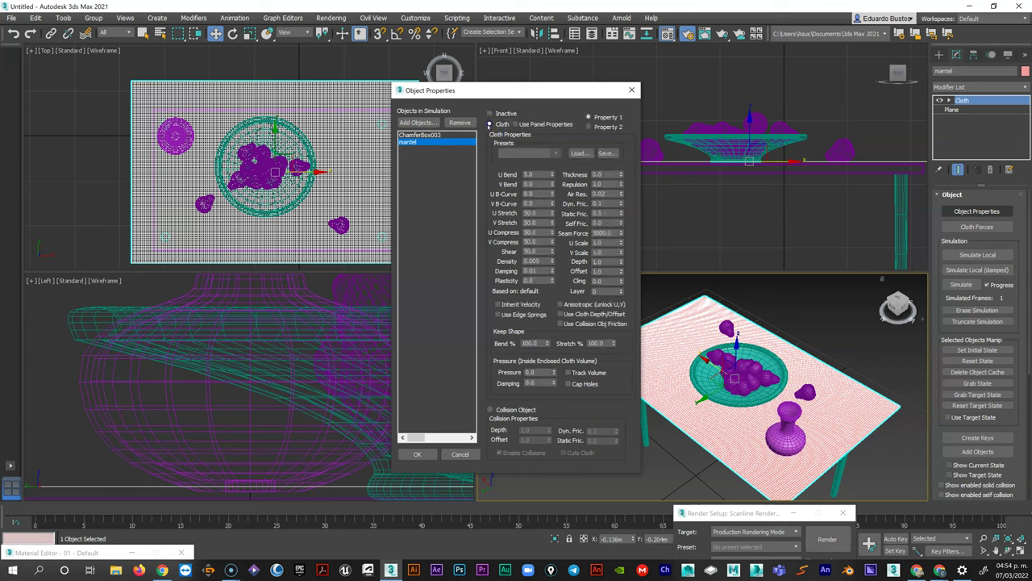
{"action": "left_click", "coordinate": [550, 151]}
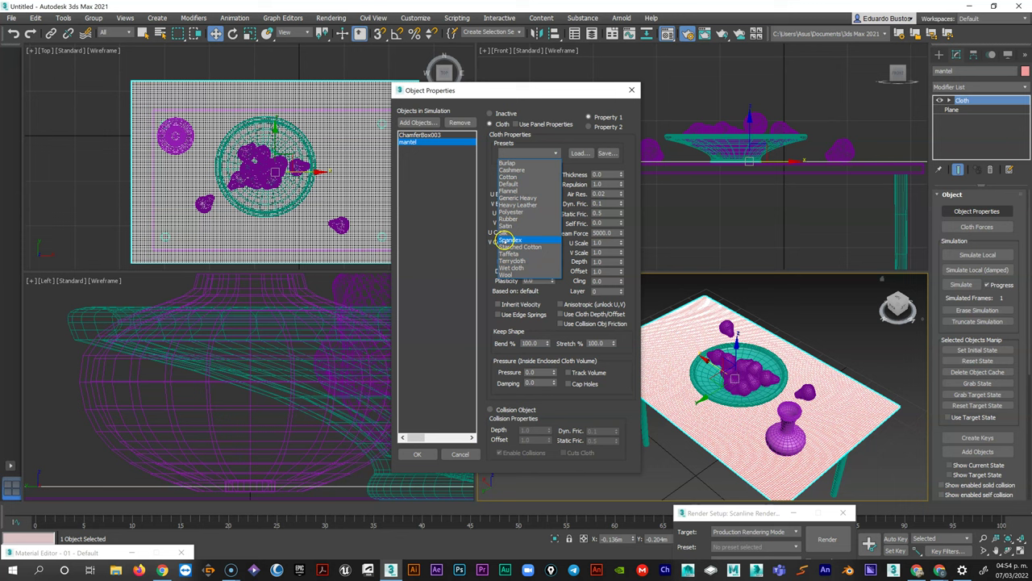
{"action": "left_click", "coordinate": [506, 232]}
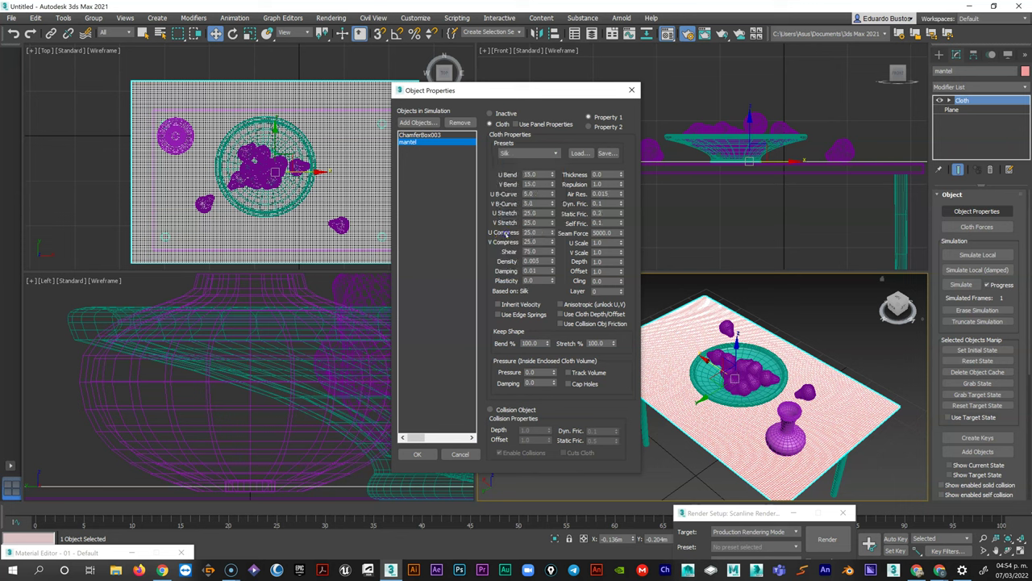
Check the properties of ChamferBox003 and mantel, accept them, and simulate the cloth over the table.
{"action": "left_click", "coordinate": [421, 135]}
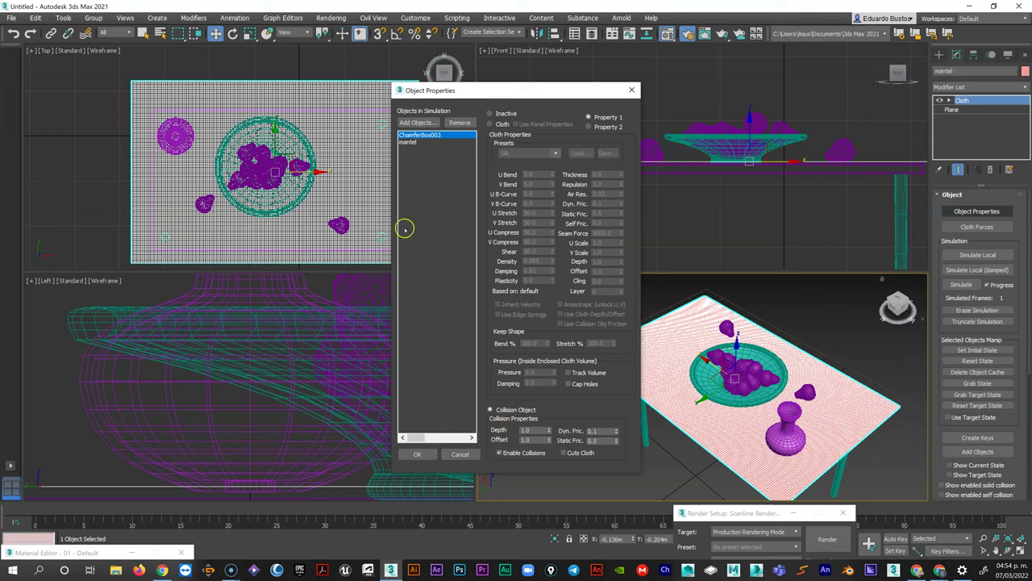
{"action": "left_click", "coordinate": [408, 142]}
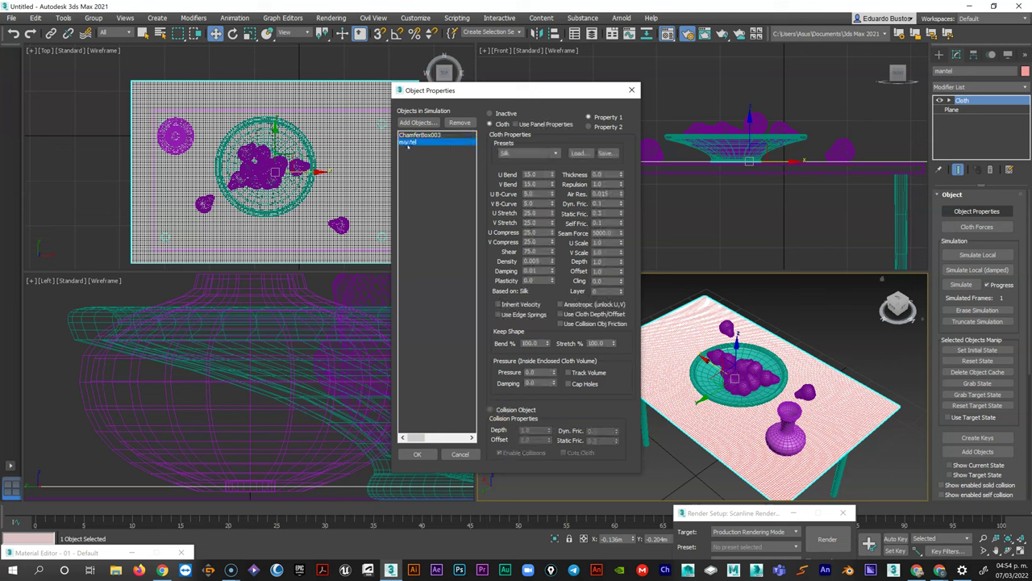
{"action": "left_click", "coordinate": [417, 454]}
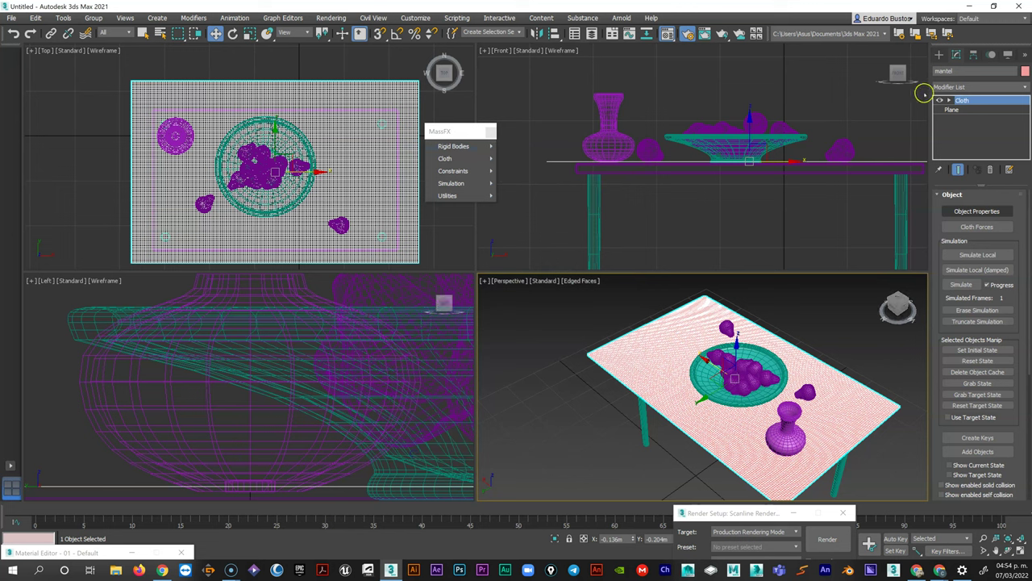
{"action": "left_click", "coordinate": [964, 284]}
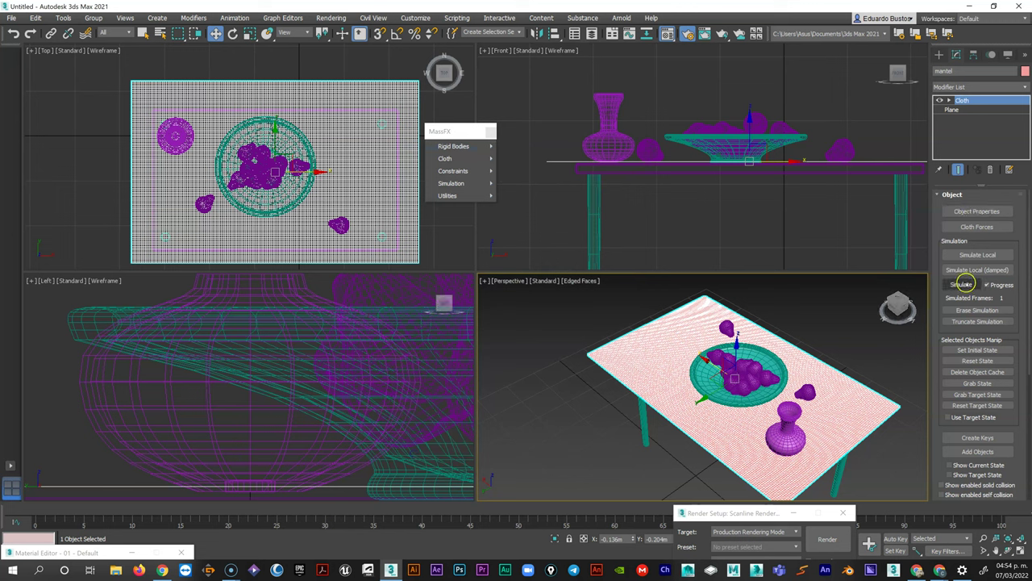
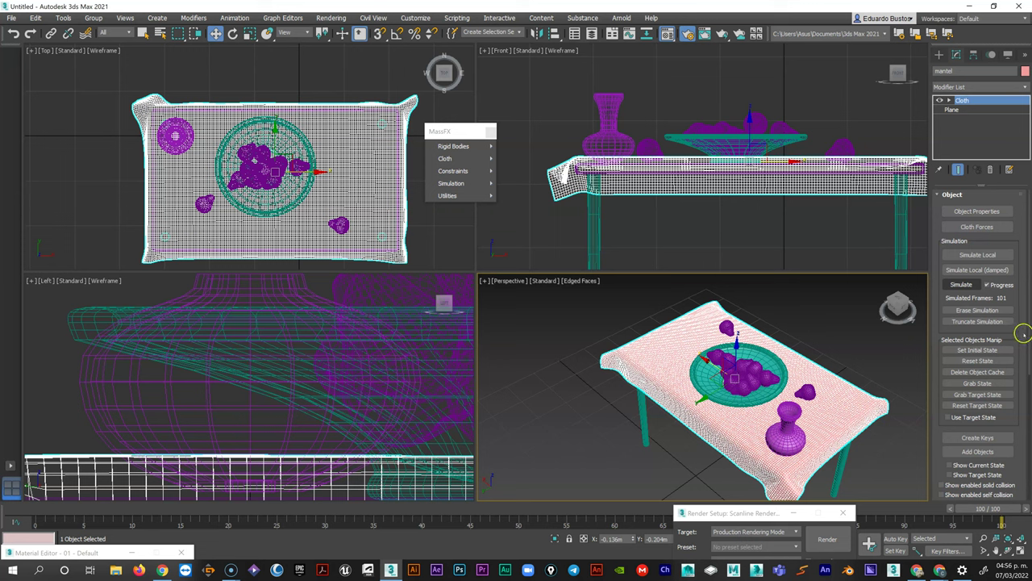
{"action": "left_click_drag", "start_coordinate": [1024, 331], "coordinate": [1027, 385]}
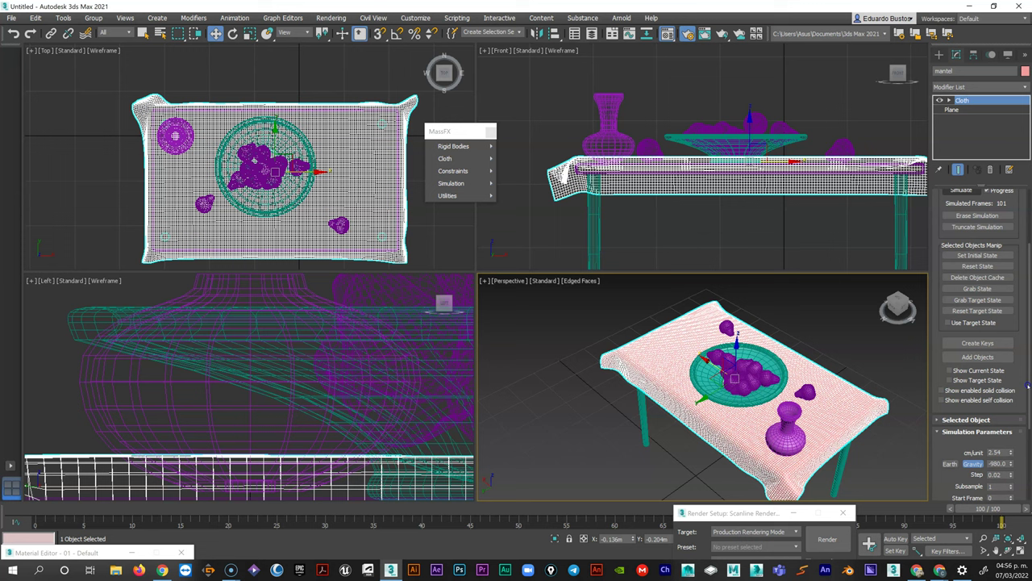
{"action": "left_click", "coordinate": [978, 342]}
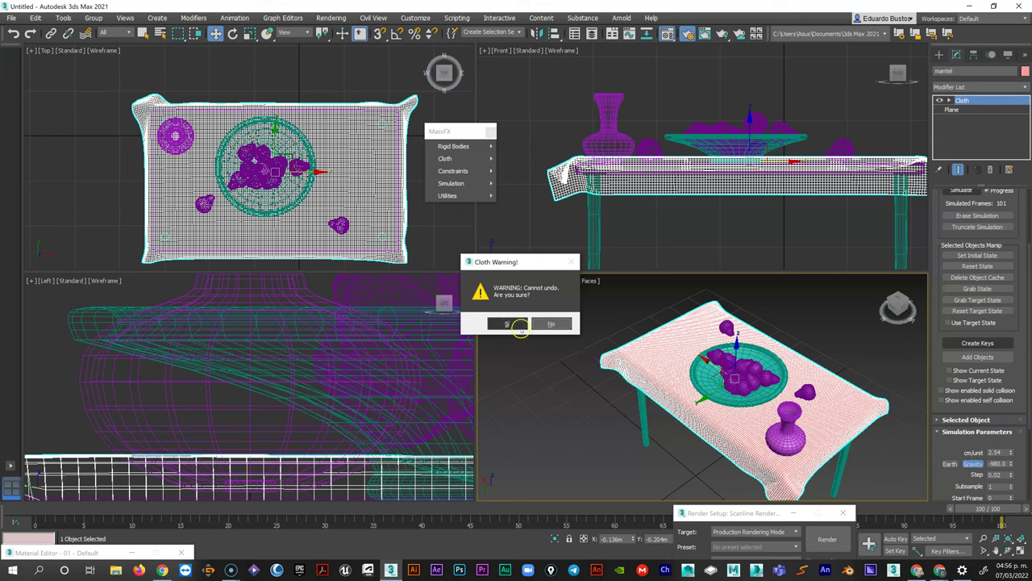
{"action": "left_click", "coordinate": [517, 324]}
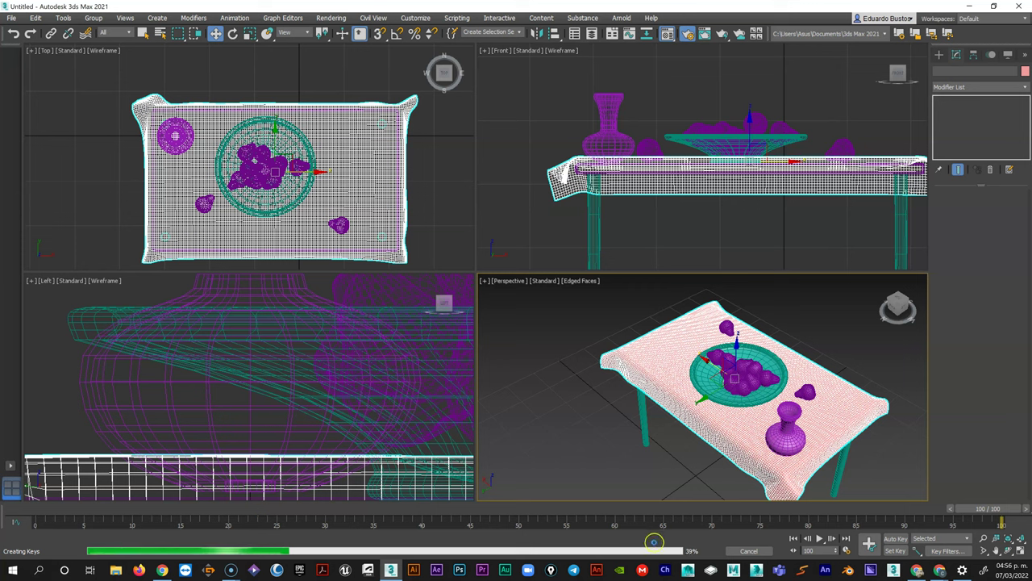
{"action": "left_click", "coordinate": [748, 551]}
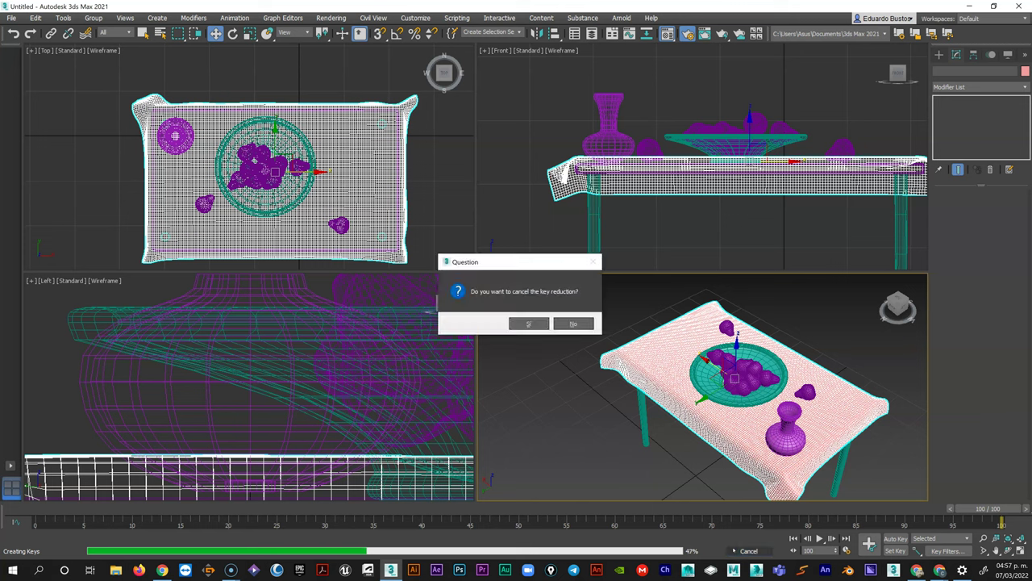
{"action": "left_click", "coordinate": [528, 323]}
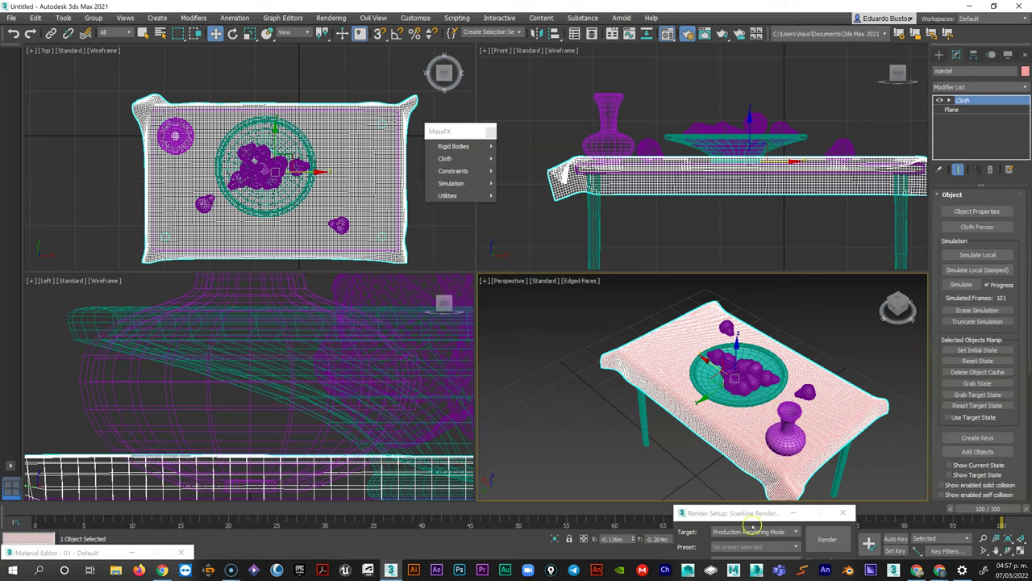
Move the Render Setup window off the time controls and set the animation length to 5 frames.
{"action": "left_click_drag", "start_coordinate": [740, 513], "coordinate": [611, 549]}
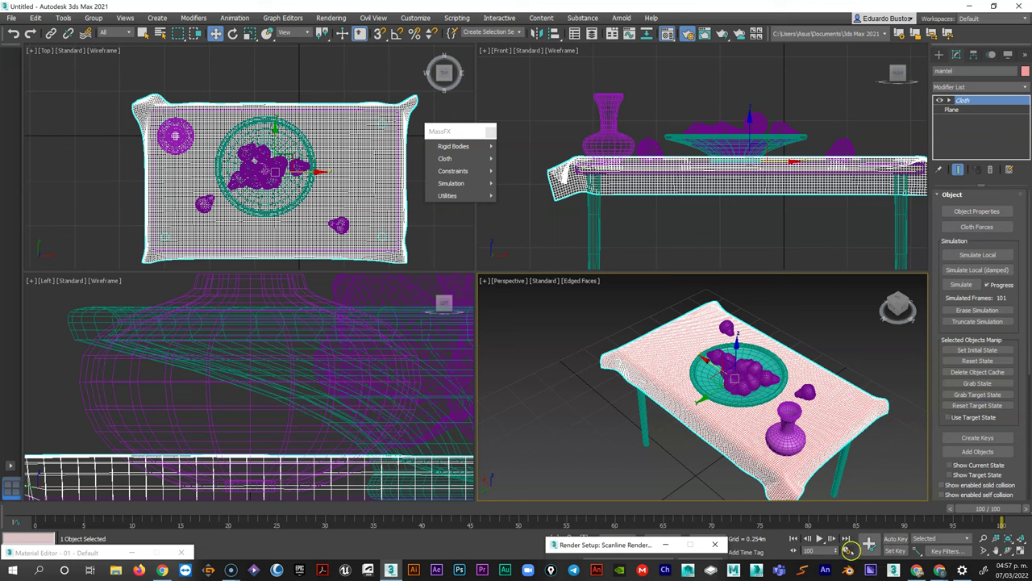
{"action": "left_click", "coordinate": [846, 549]}
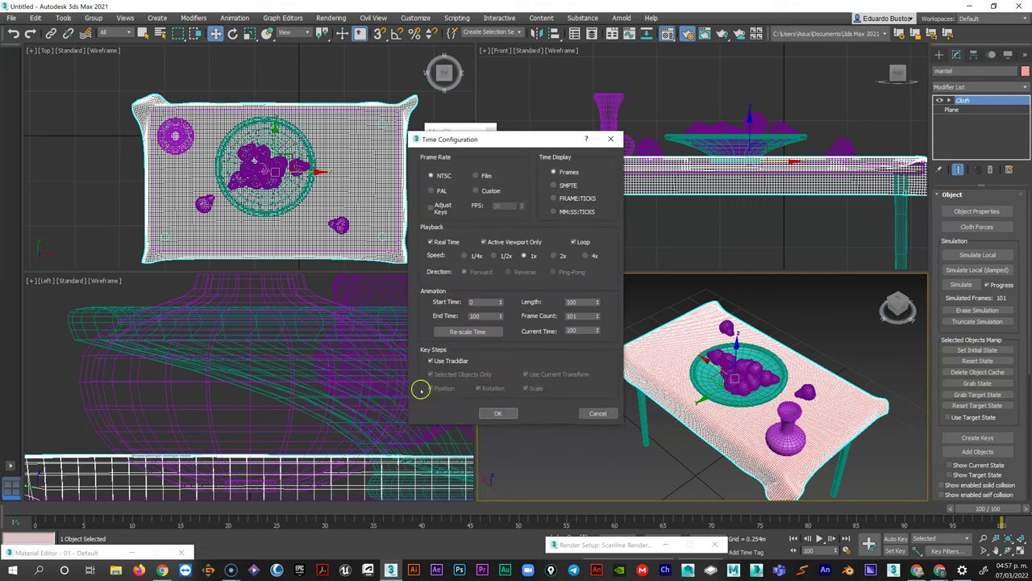
{"action": "double_click", "coordinate": [475, 301]}
{"action": "double_click", "coordinate": [579, 302]}
{"action": "left_click", "coordinate": [514, 422]}
{"action": "left_click", "coordinate": [488, 413]}
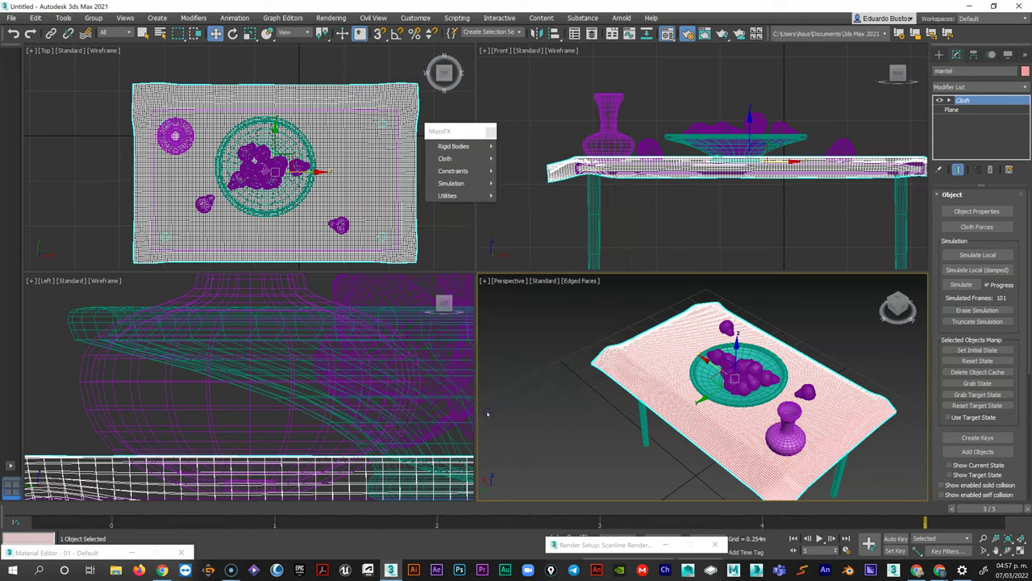
Scrub the timeline from frame 0 to frame 5 to examine how the tablecloth falls.
{"action": "left_click", "coordinate": [546, 371]}
{"action": "left_click", "coordinate": [115, 510]}
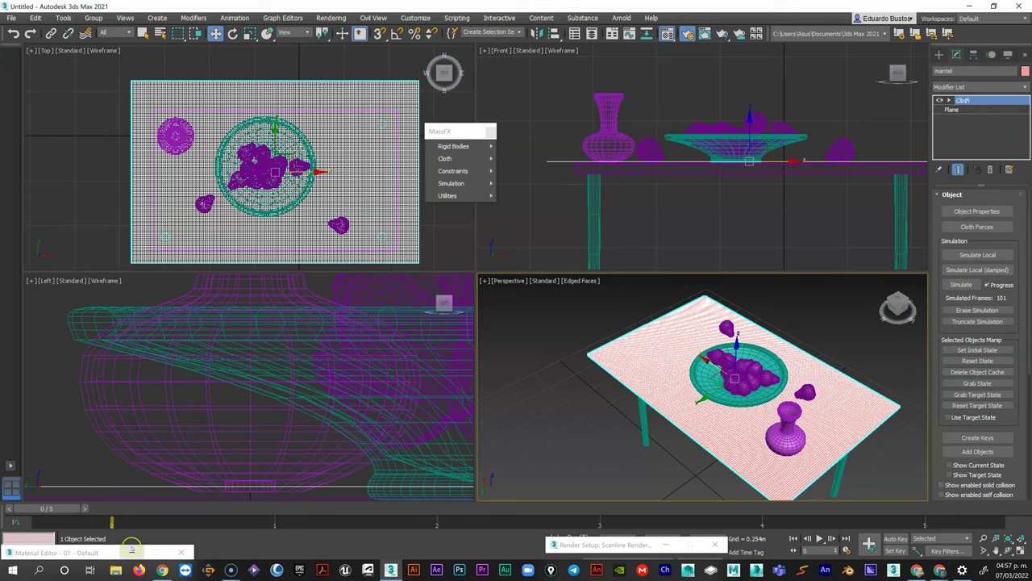
{"action": "left_click_drag", "start_coordinate": [93, 510], "coordinate": [942, 390]}
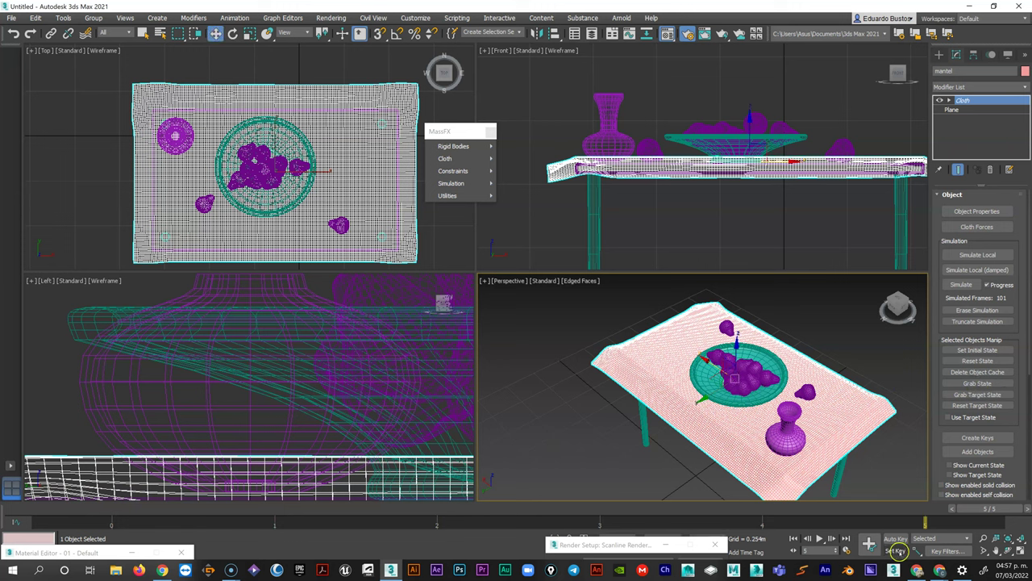
Restore the animation length to 100 frames, and set the start time to 98 so the range covers only frames 98 to 100.
{"action": "left_click", "coordinate": [842, 551]}
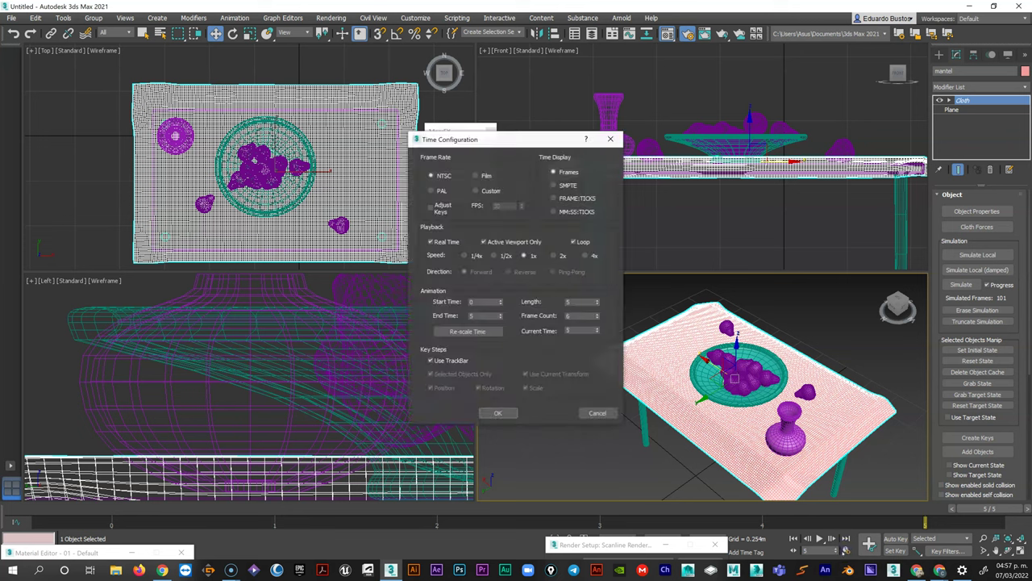
{"action": "double_click", "coordinate": [576, 301]}
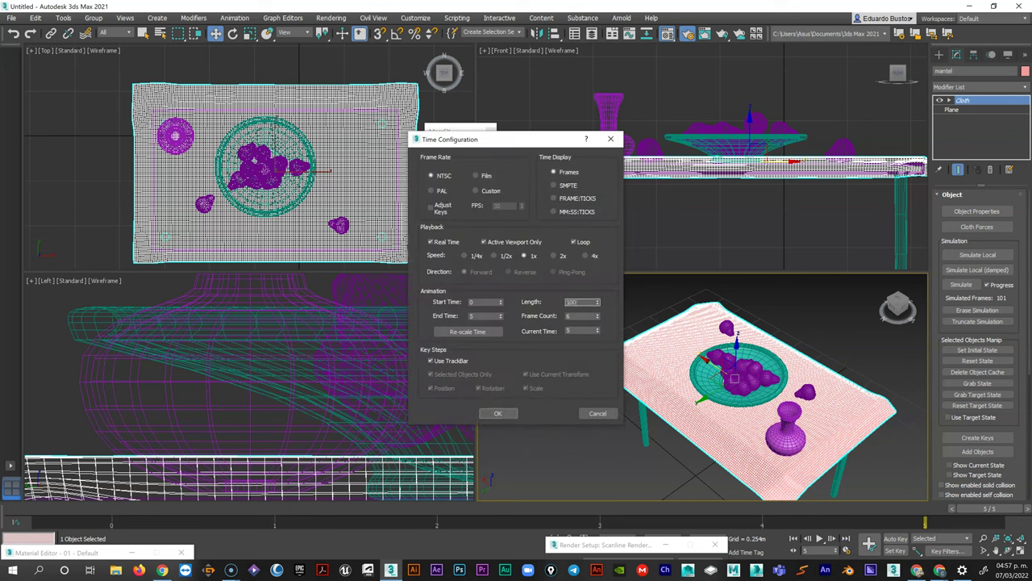
{"action": "double_click", "coordinate": [476, 302]}
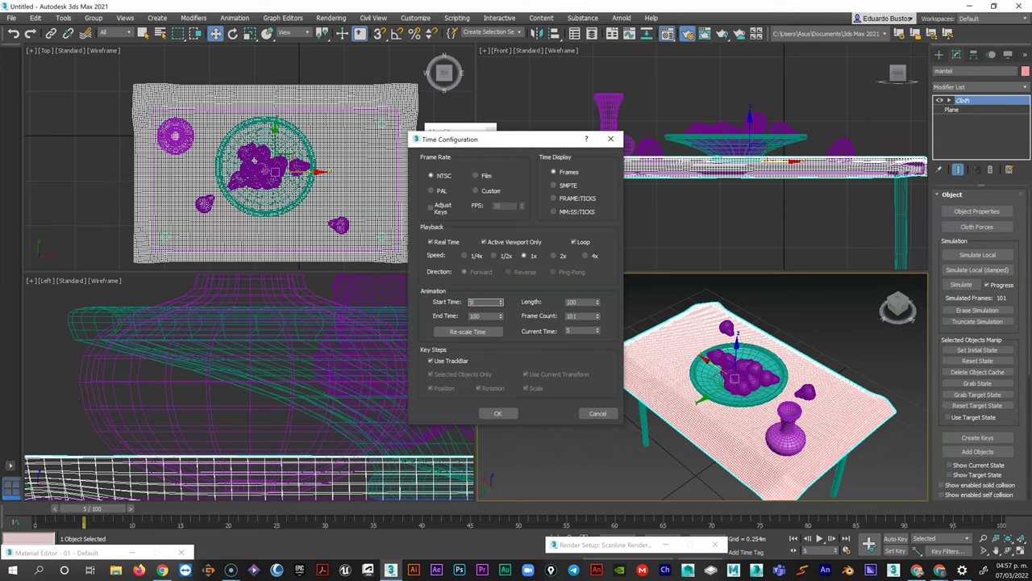
{"action": "type", "text": "95"}
{"action": "key", "text": "Return"}
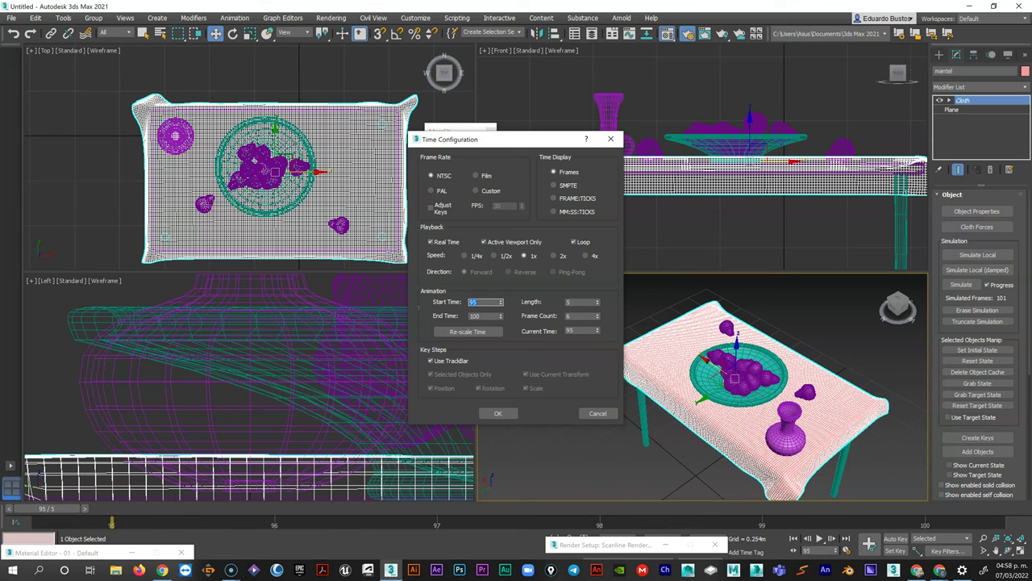
{"action": "type", "text": "98"}
{"action": "key", "text": "Return"}
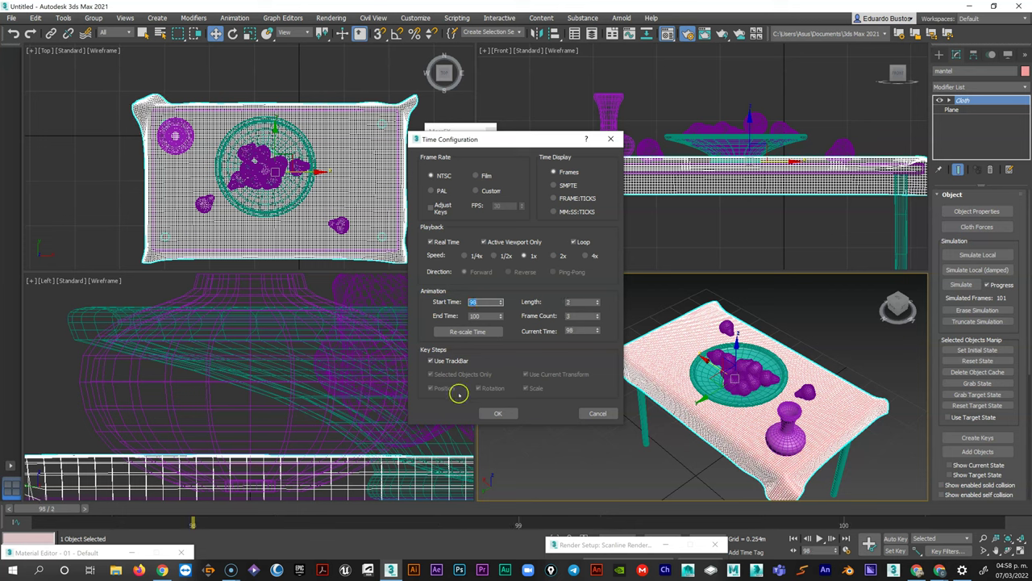
{"action": "left_click", "coordinate": [496, 413]}
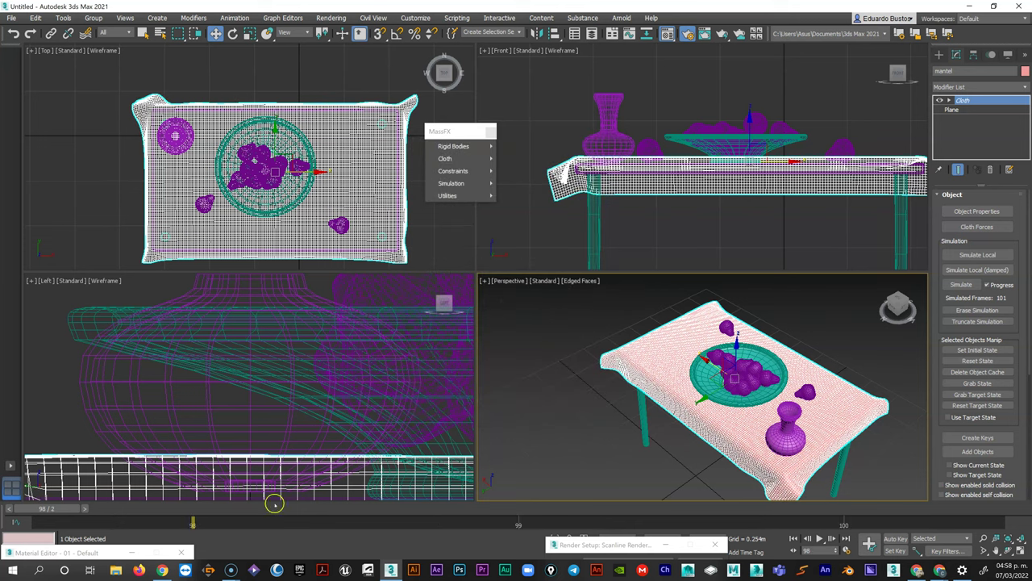
Step between frames 98 and 99 to examine the draped tablecloth within the shortened range.
{"action": "key", "text": "q"}
{"action": "key", "text": "period"}
{"action": "key", "text": "period"}
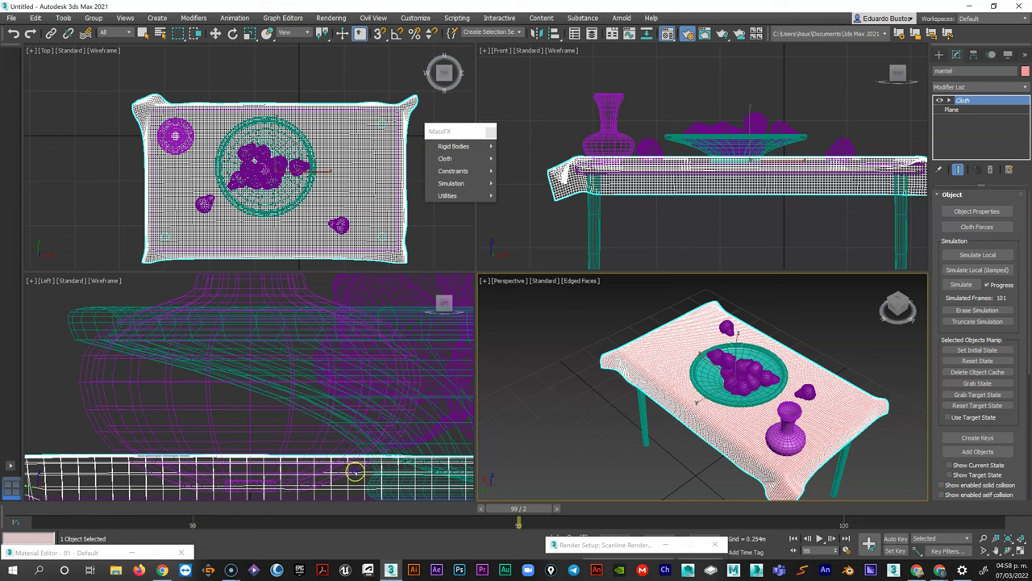
{"action": "key", "text": "comma"}
{"action": "key", "text": "comma"}
{"action": "key", "text": "w"}
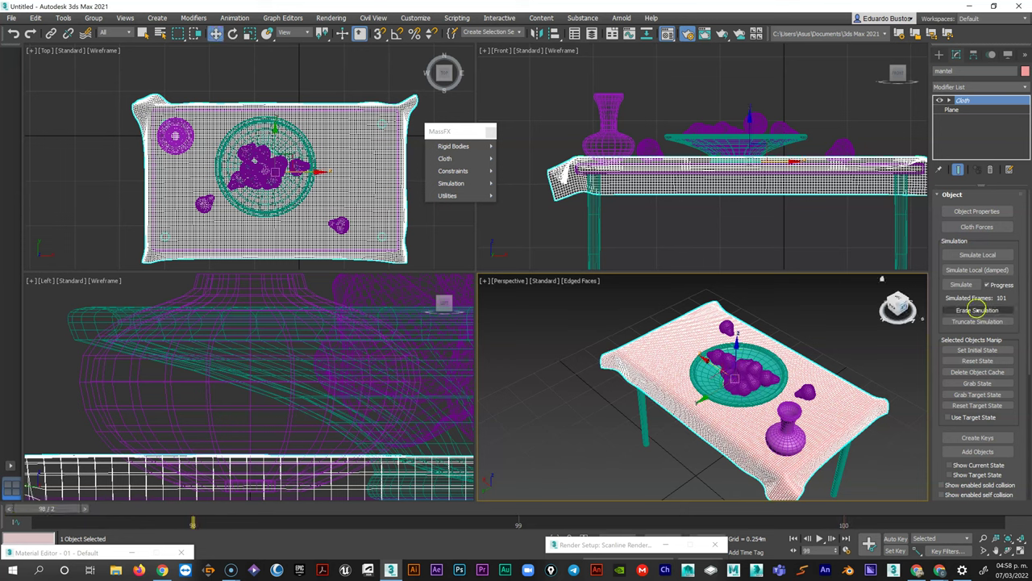
Create keys from the tablecloth's cloth simulation for the current frame range and accept the irreversible conversion.
{"action": "left_click", "coordinate": [973, 438]}
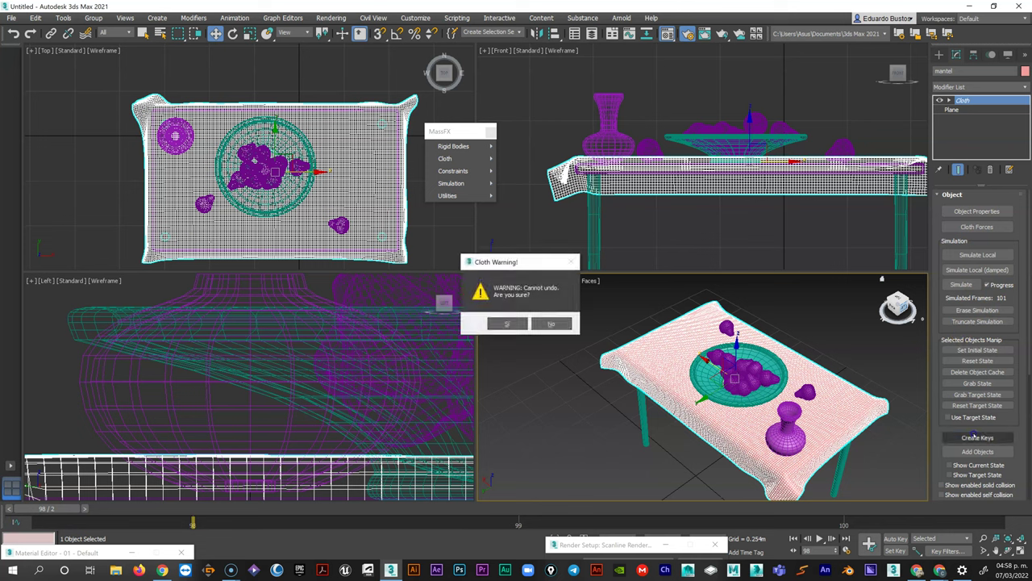
{"action": "left_click", "coordinate": [516, 323]}
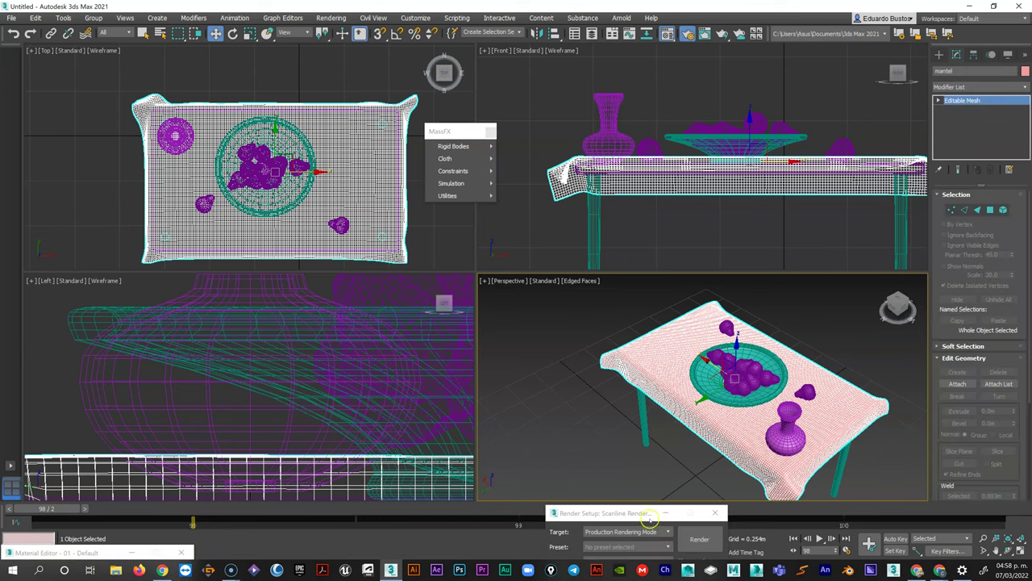
Move the Render Setup window off the time controls and set the animation's start time to 0.
{"action": "left_click", "coordinate": [664, 513]}
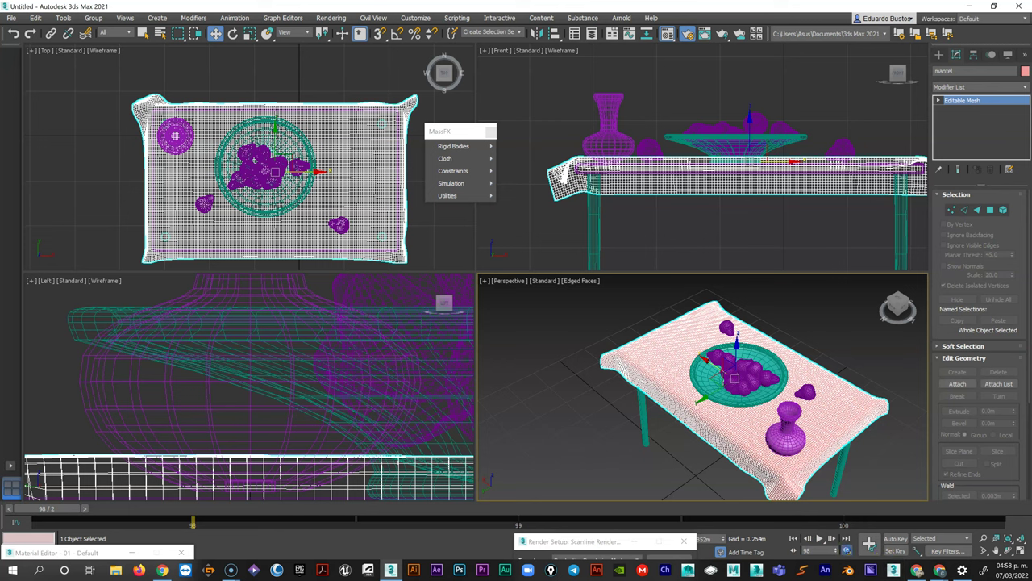
{"action": "left_click", "coordinate": [846, 549]}
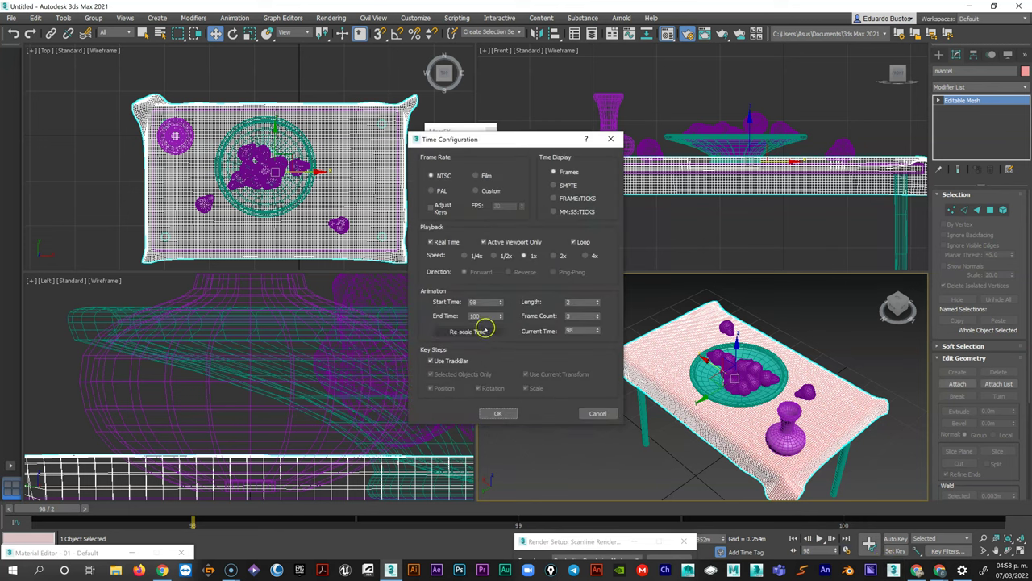
{"action": "left_click_drag", "start_coordinate": [488, 302], "coordinate": [464, 301]}
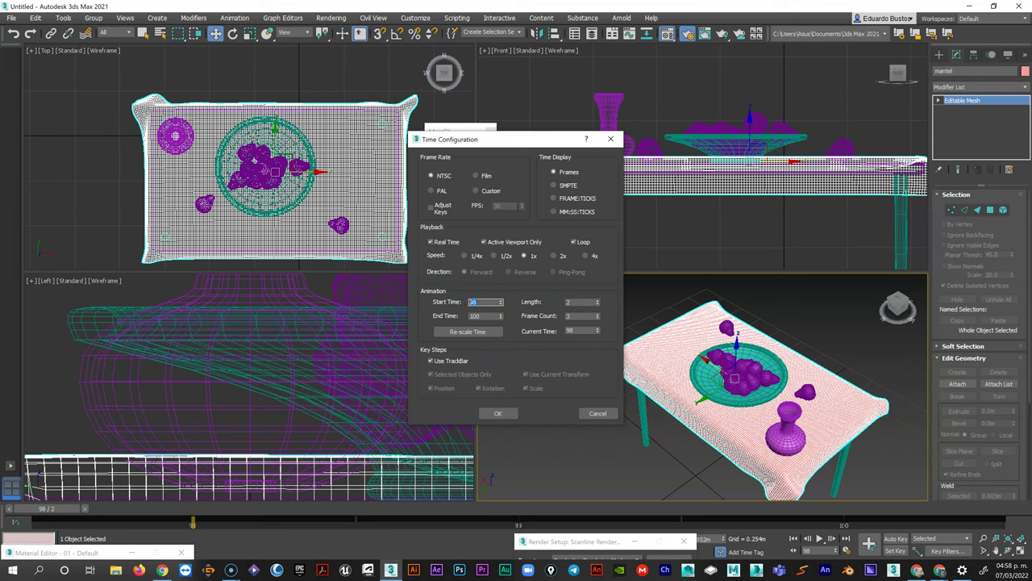
{"action": "type", "text": "0"}
{"action": "left_click", "coordinate": [576, 301]}
{"action": "left_click", "coordinate": [497, 414]}
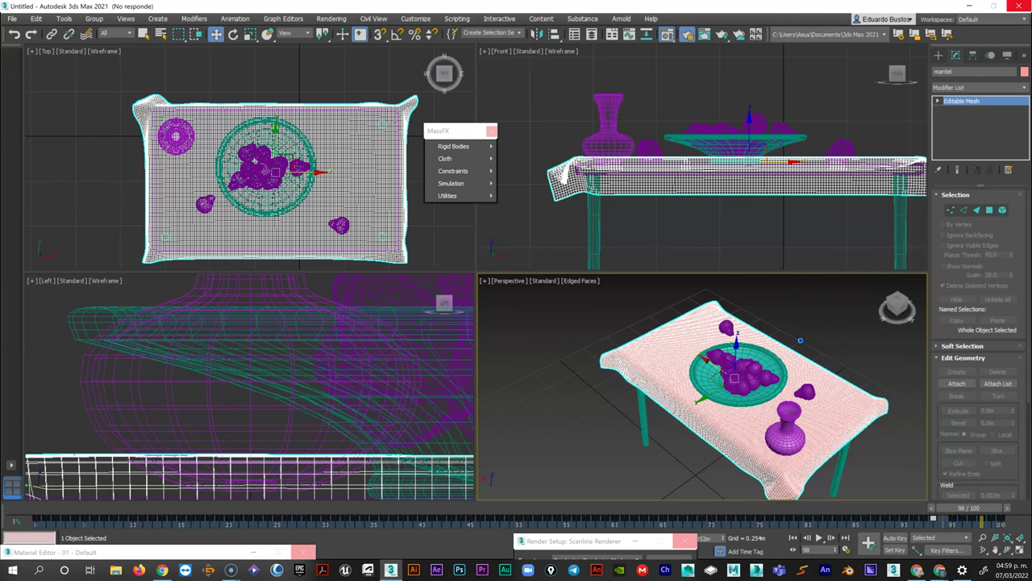
{"action": "left_click", "coordinate": [986, 496]}
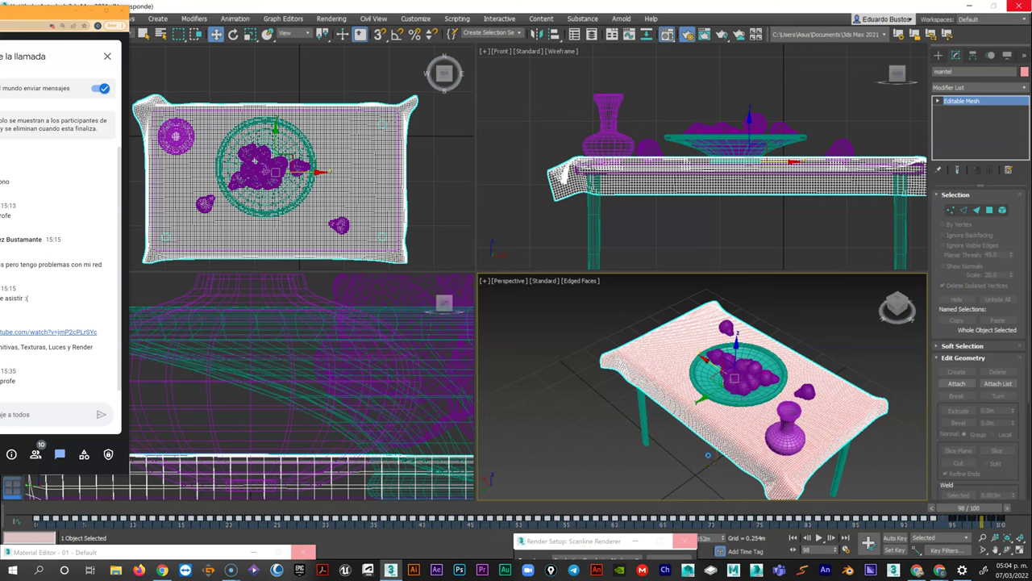
{"action": "left_click", "coordinate": [17, 564]}
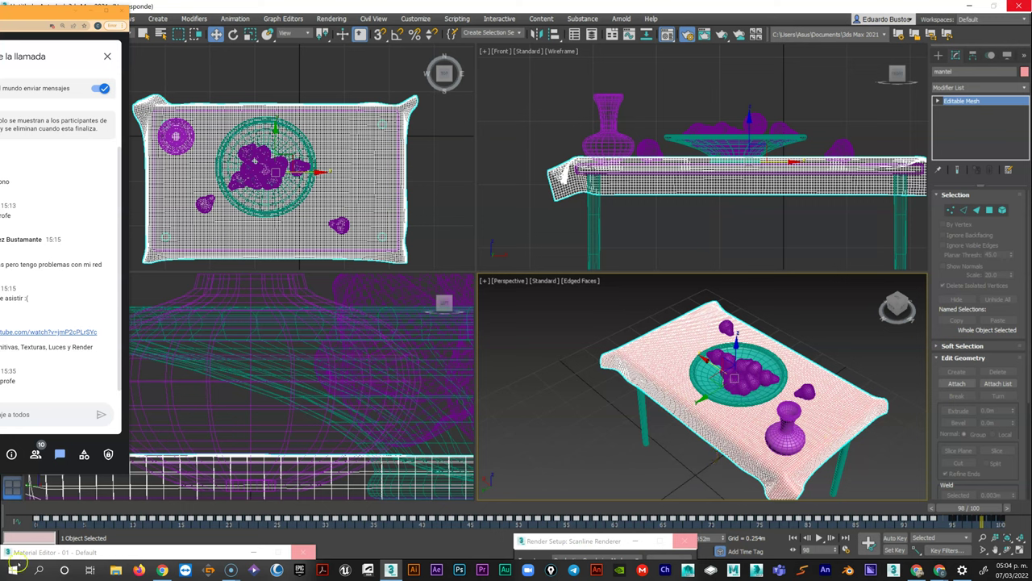